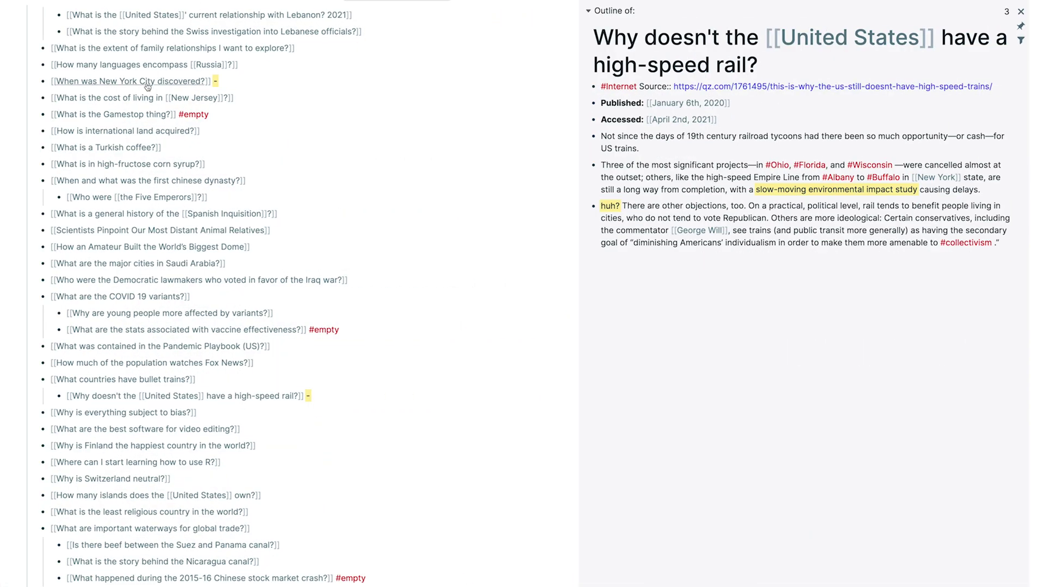
Step: Open the NYC question and United States page in the sidebar, list references, then open Pandemic Playbook
left_click(147, 83, "shift")
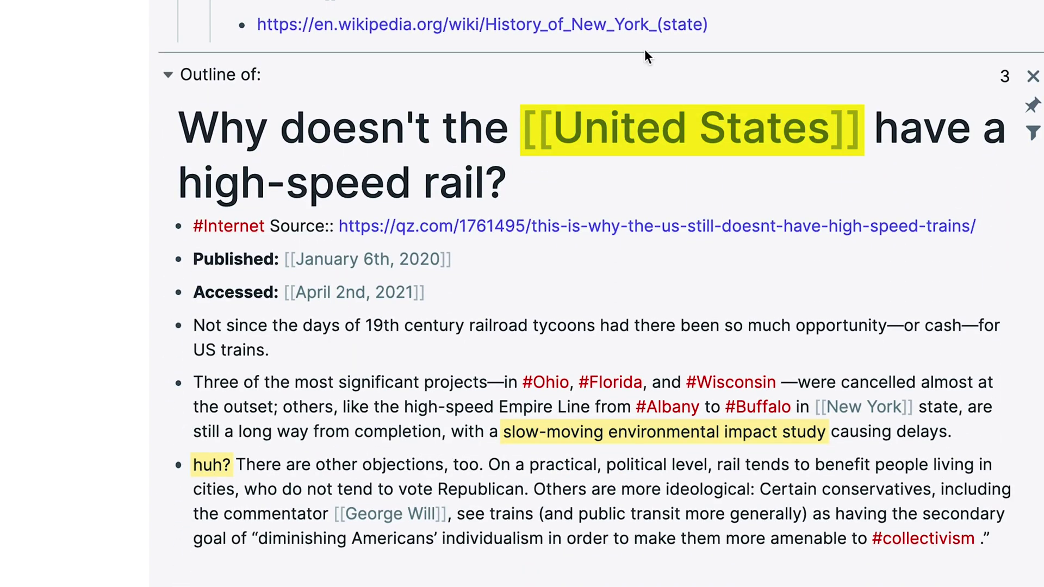
left_click(671, 133, "shift")
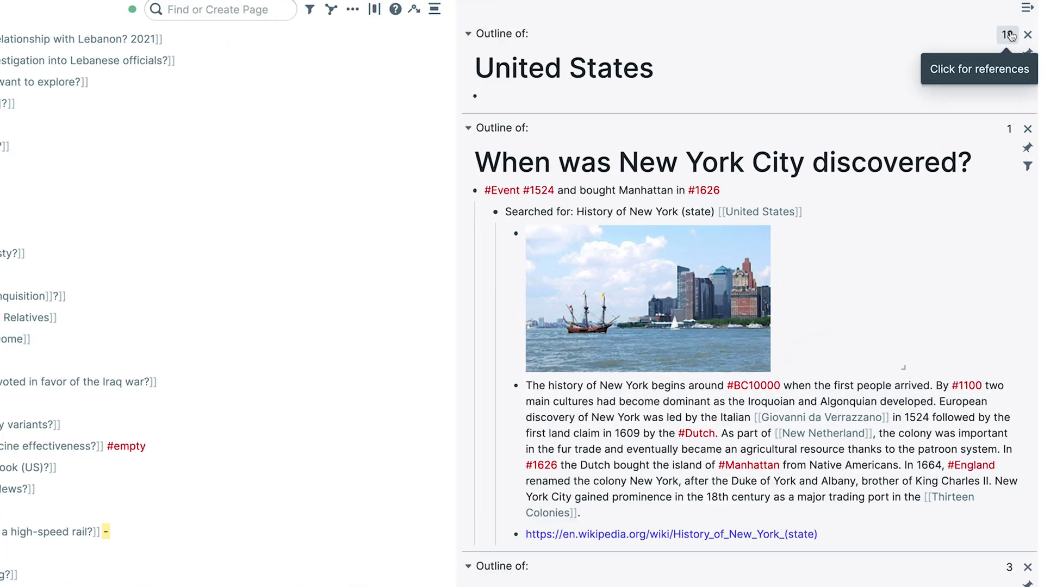
left_click(1009, 47)
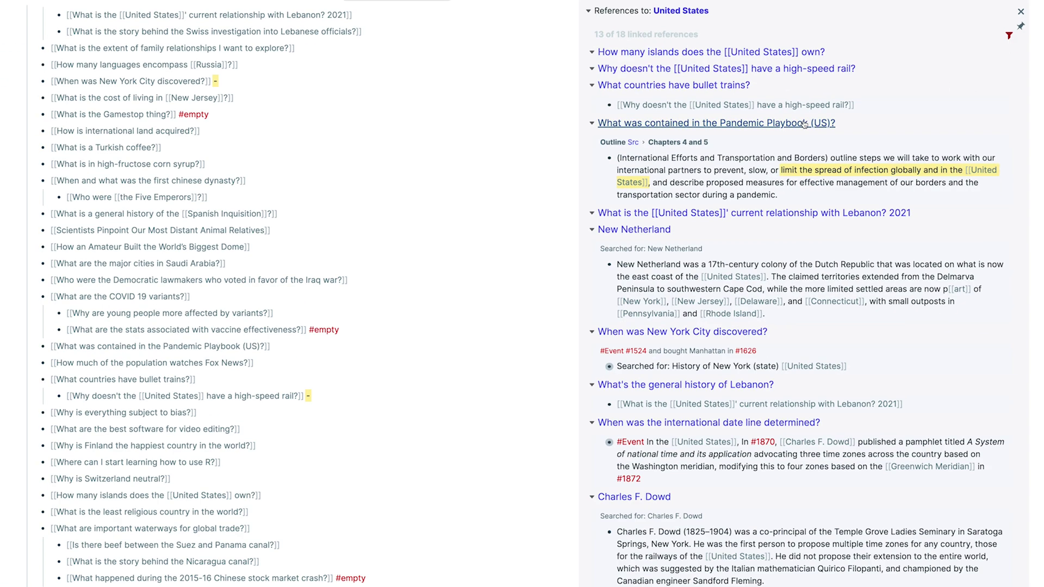
left_click(804, 124)
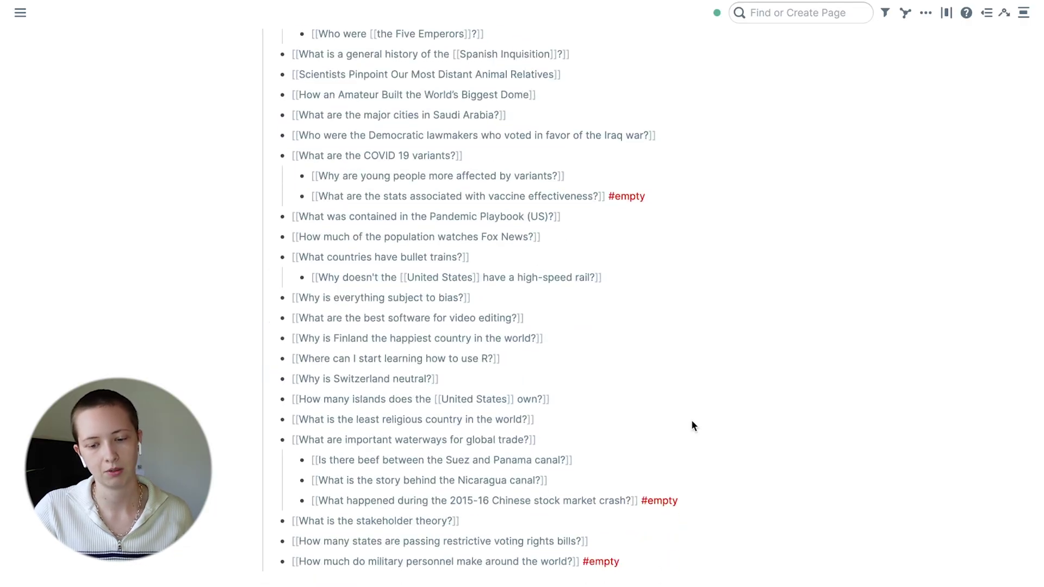
scroll(495, 433, "down", 1)
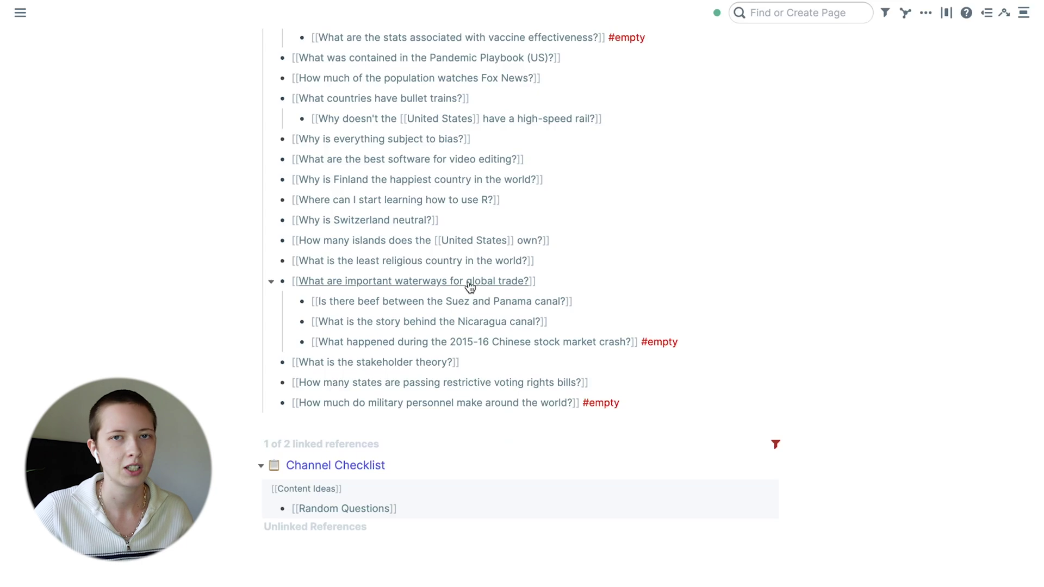
Step: Open the waterways for global trade question in the sidebar and select its canal sentence
left_click(441, 281, "shift")
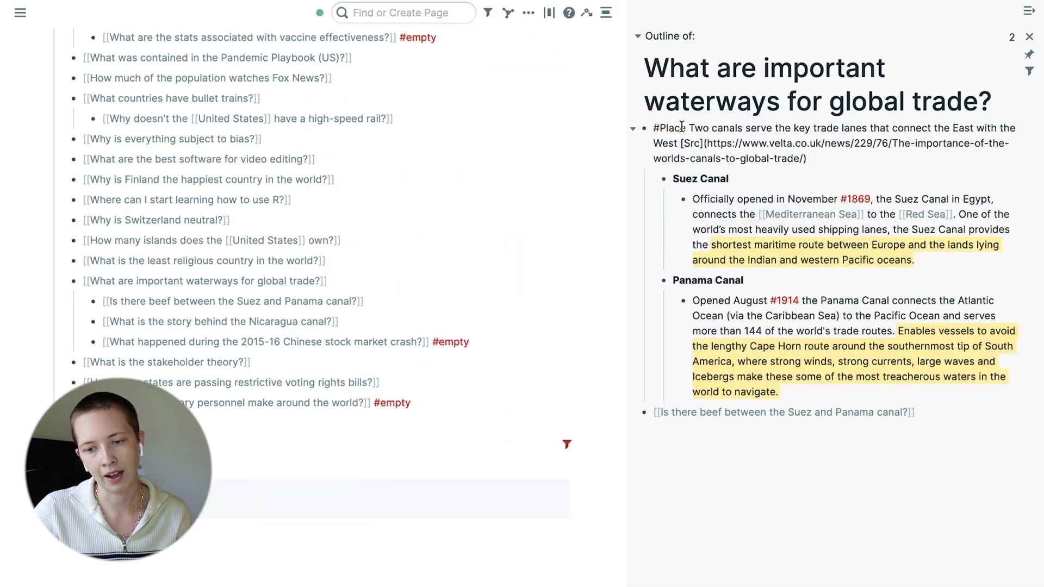
left_click(915, 65)
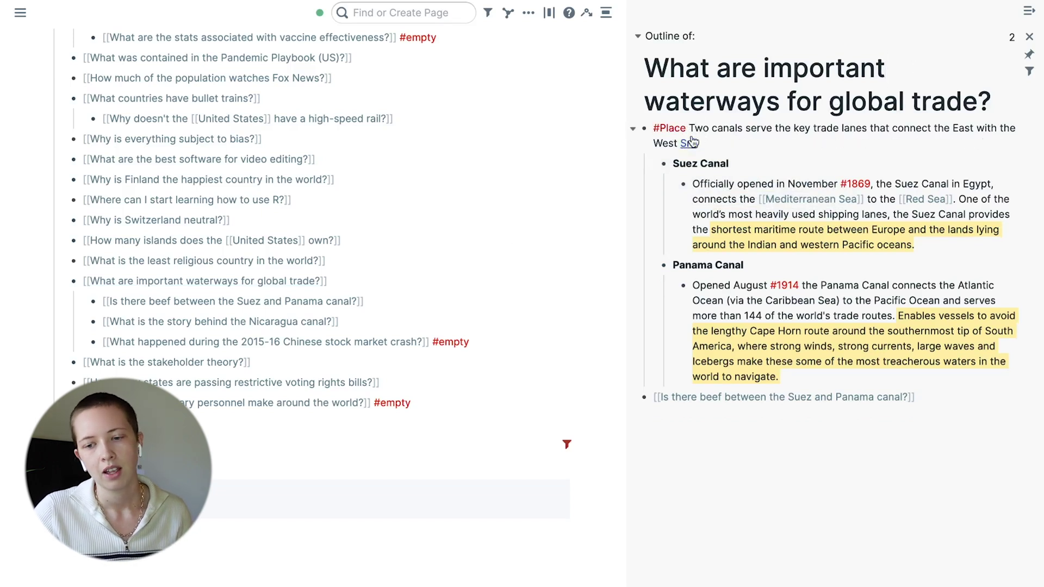
left_click_drag(692, 130, 863, 154)
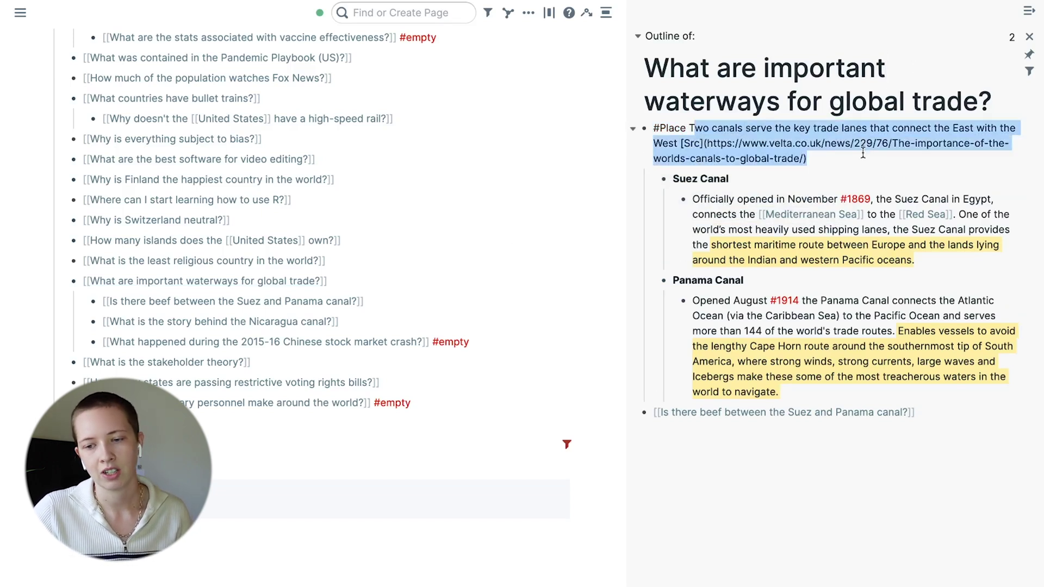
left_click(924, 177)
Step: Reveal the raw Src link and Suez Canal text, then open the Red Sea page alongside
mouse_move(685, 144)
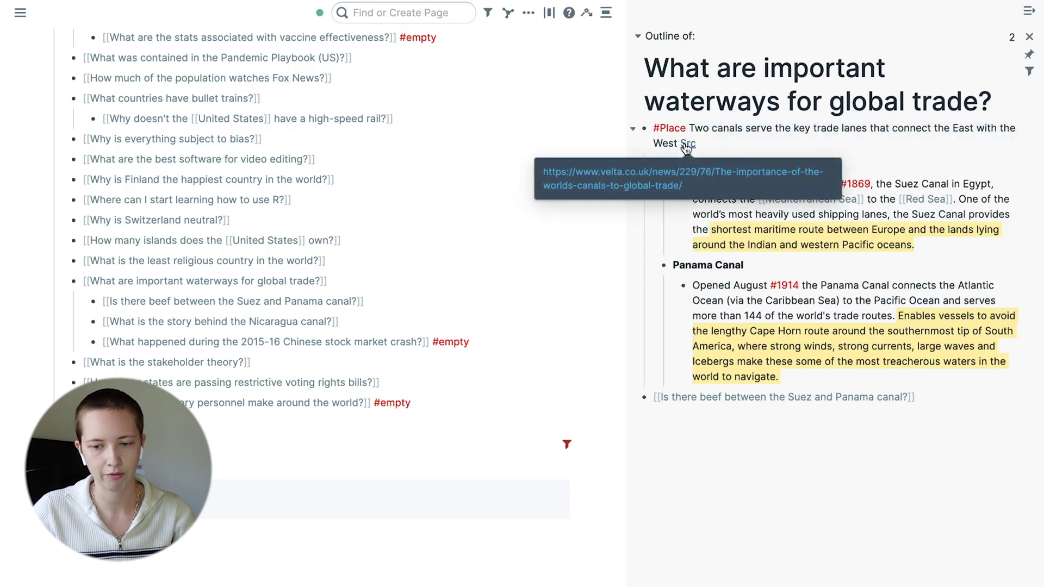
left_click(775, 142)
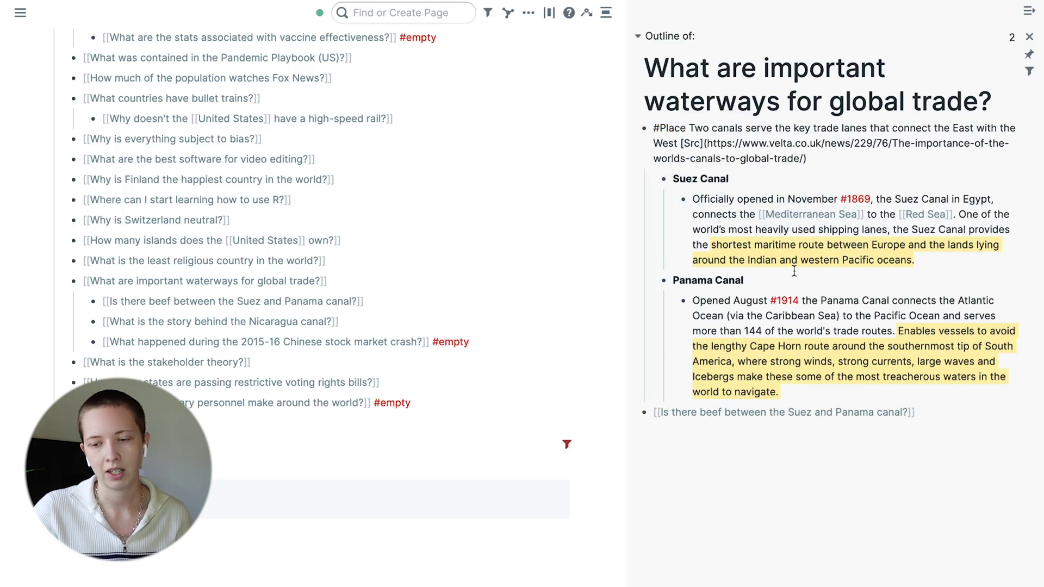
left_click(893, 195)
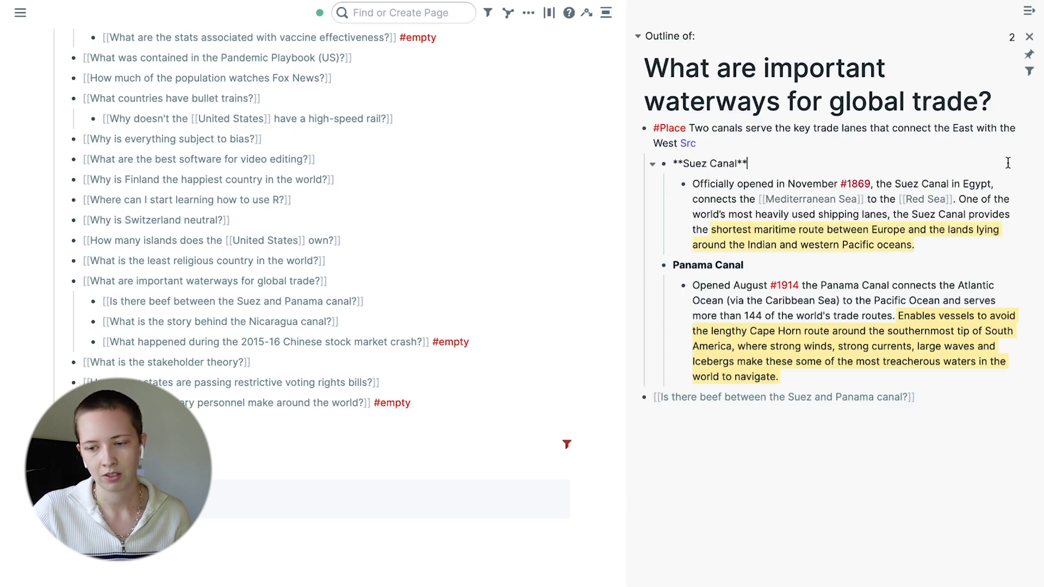
left_click(929, 199, "shift")
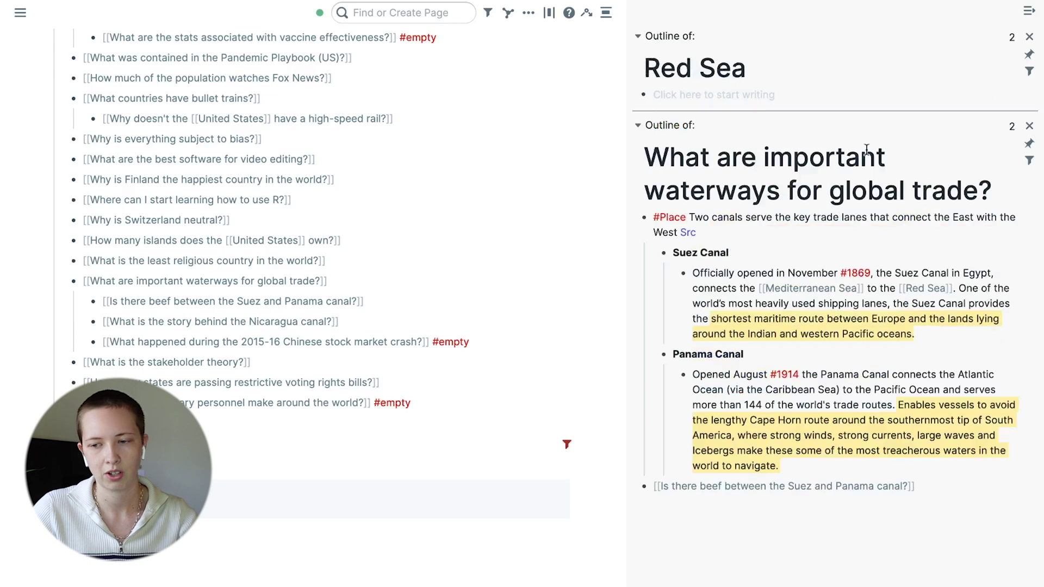
Step: List Red Sea's references, then open Buraydah alongside and show its one linked reference
left_click(1013, 39)
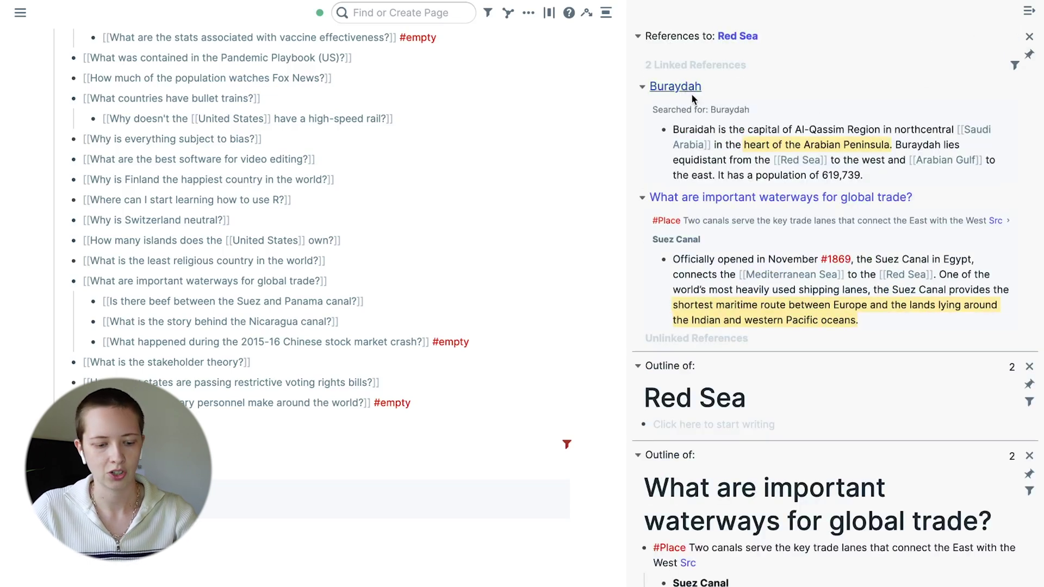
left_click(674, 86)
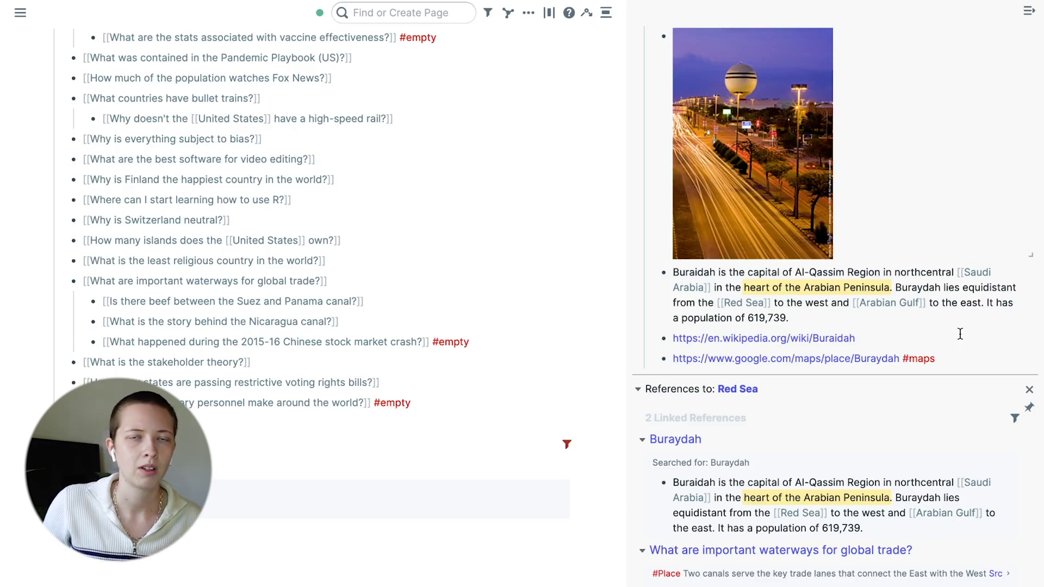
scroll(960, 334, "up", 2)
left_click(1012, 36)
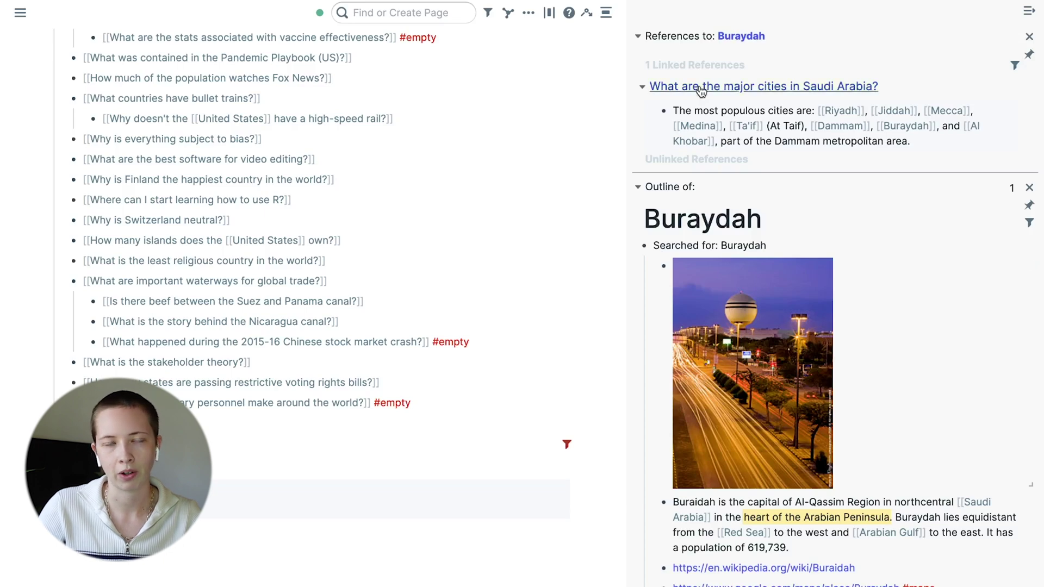
Step: Open the major cities in Saudi Arabia question in the sidebar and view its map enlarged
left_click(727, 87, "shift")
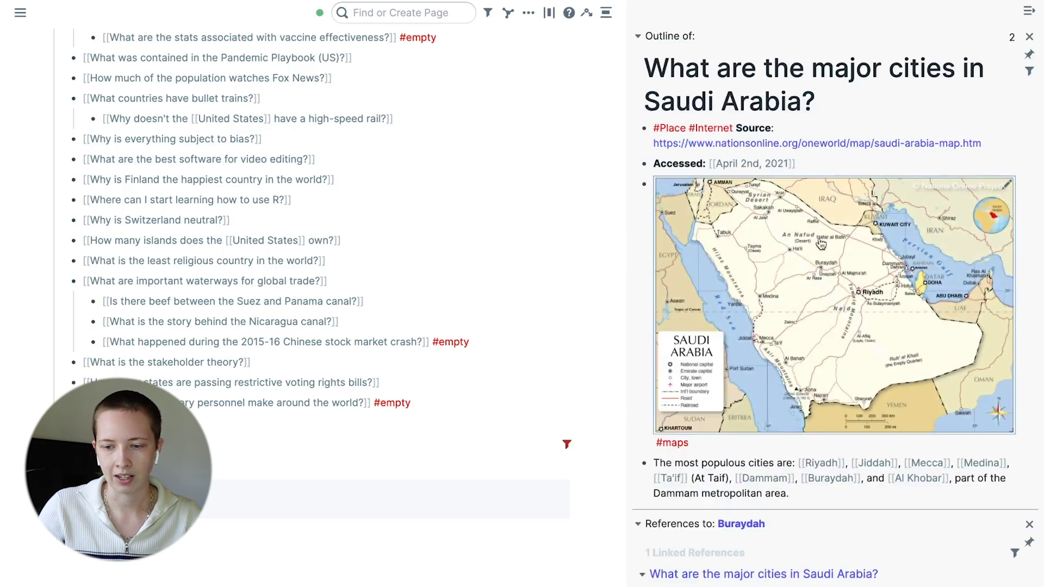
left_click(805, 225)
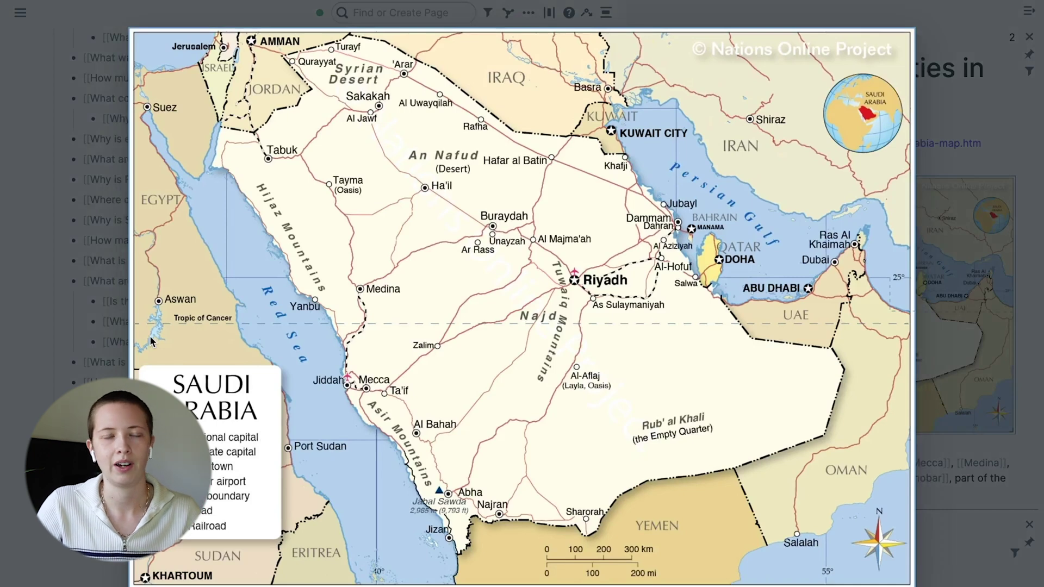
left_click(78, 277)
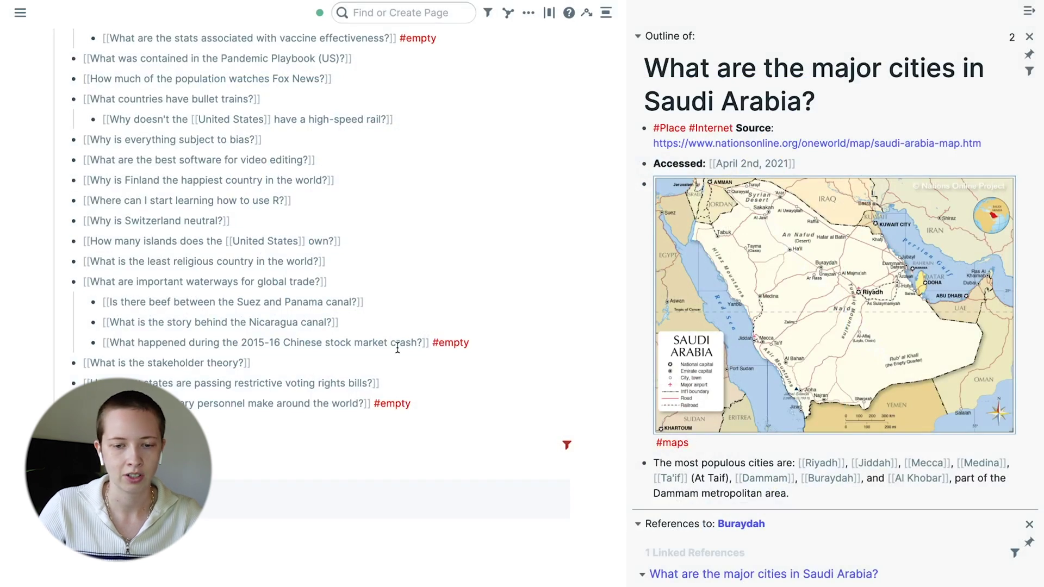
scroll(398, 347, "up", 10)
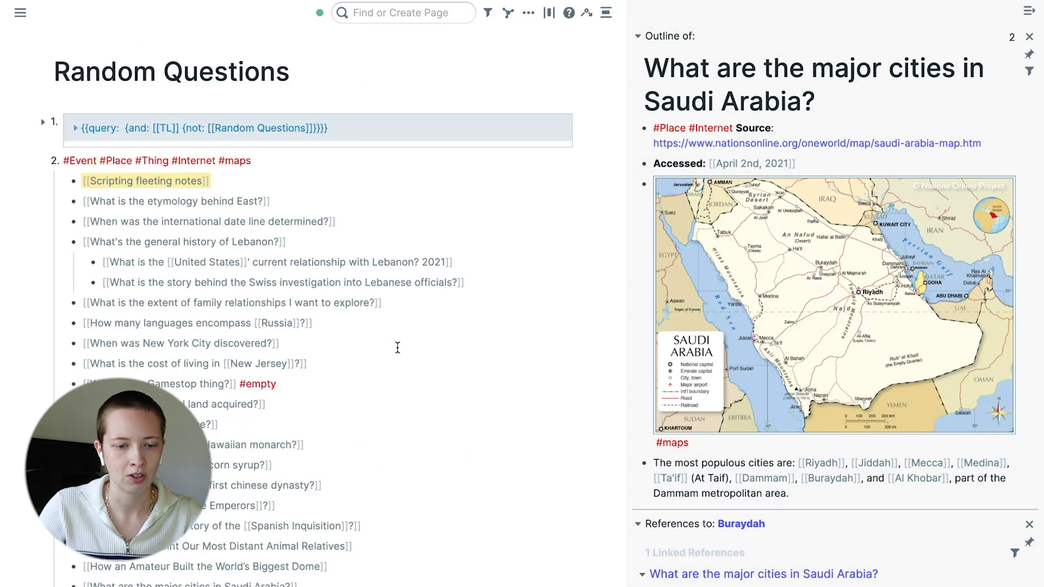
Step: Change the Random Questions query tag from TL to maps
left_click(175, 127)
left_click_drag(166, 122, 154, 123)
type("maps")
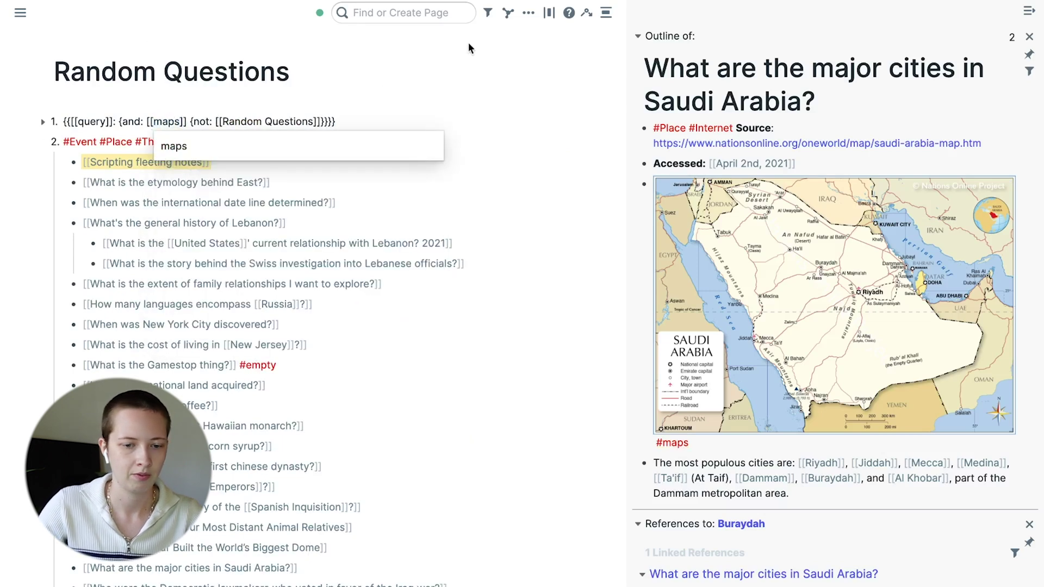
key("Escape")
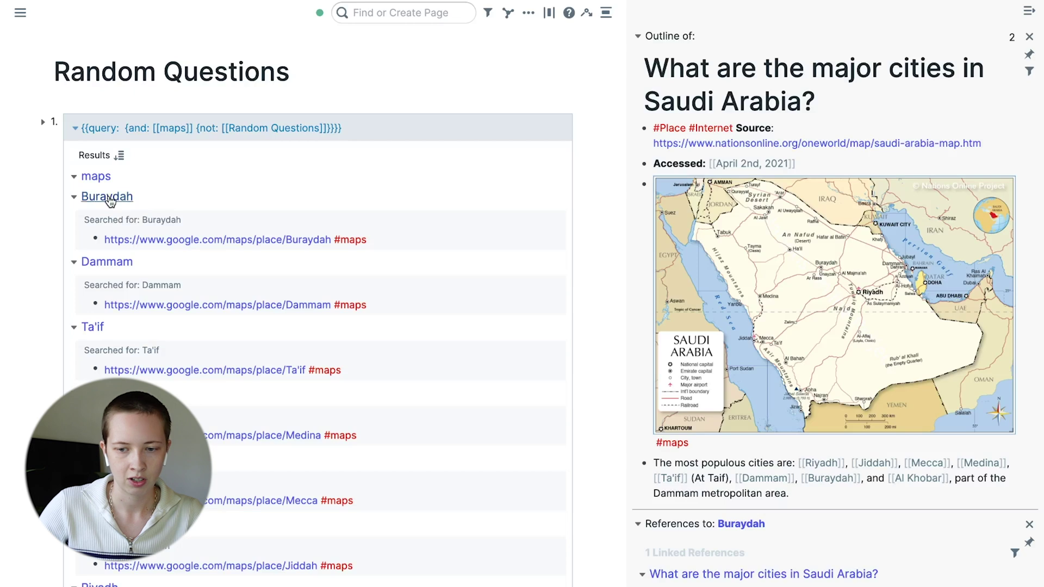
Step: Open Buraydah alongside and follow its Google Maps link
left_click(109, 197, "shift")
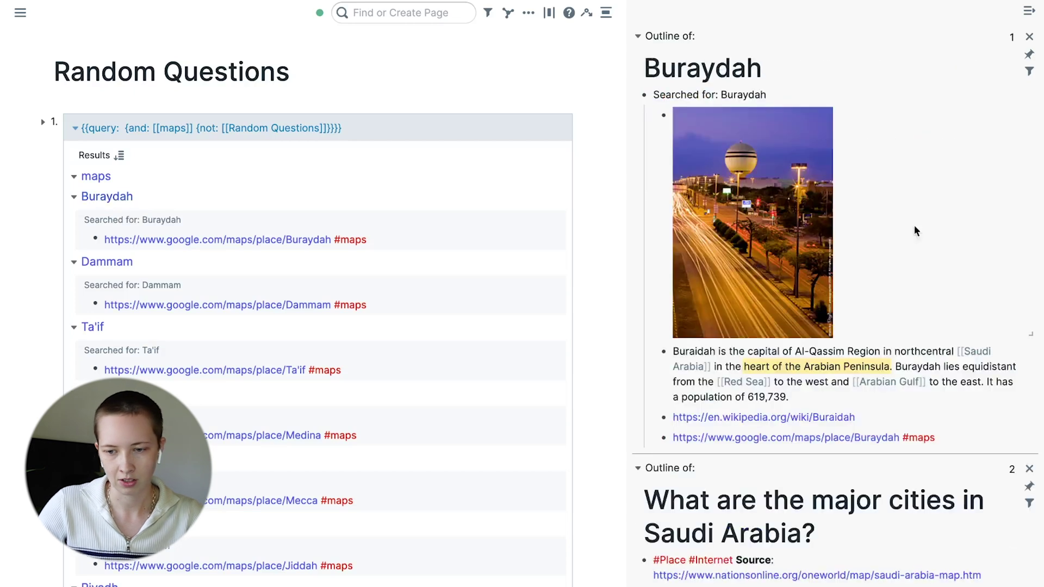
left_click(823, 439)
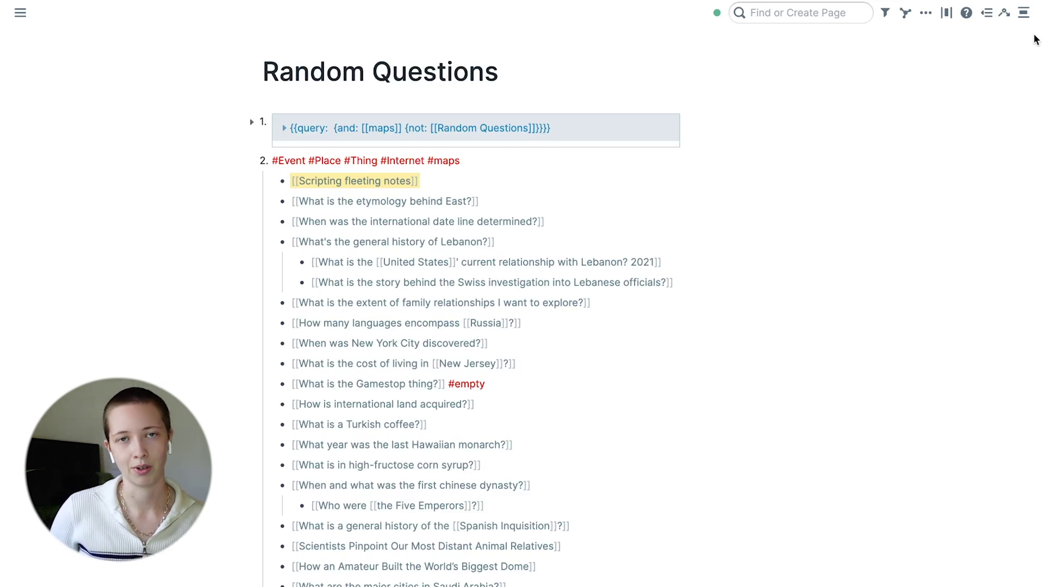
scroll(565, 381, "down", 6)
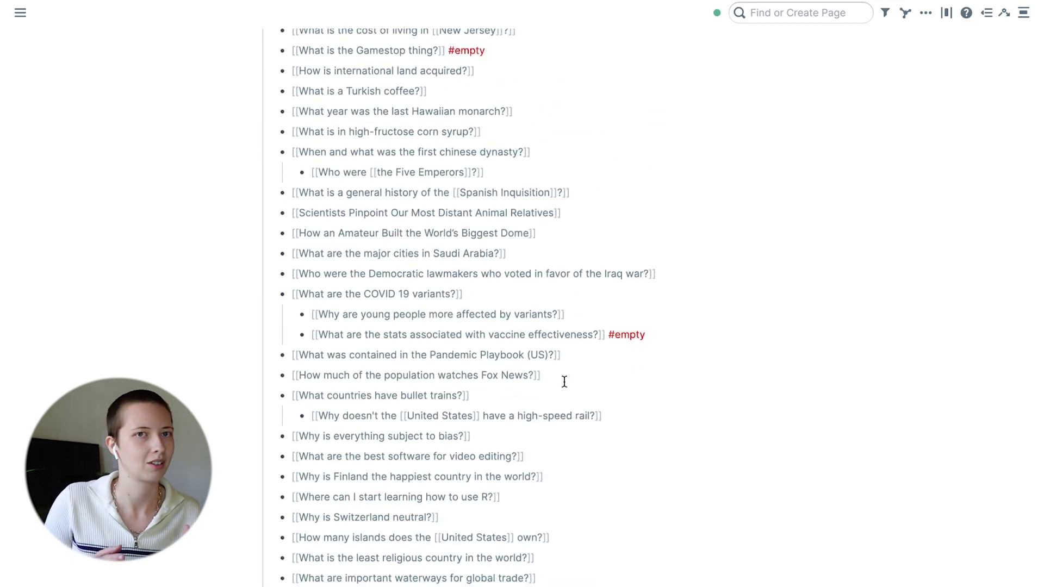
Step: Open the waterways, Suez/Panama canal, Nicaragua canal and 2015-16 Chinese stock crash questions alongside
scroll(565, 381, "down", 3)
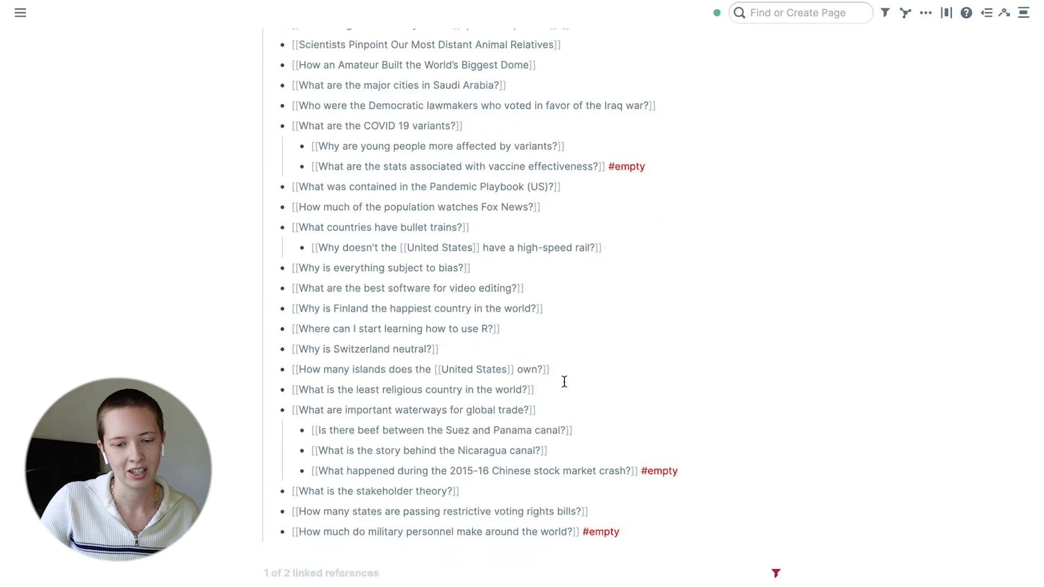
left_click(494, 411, "shift")
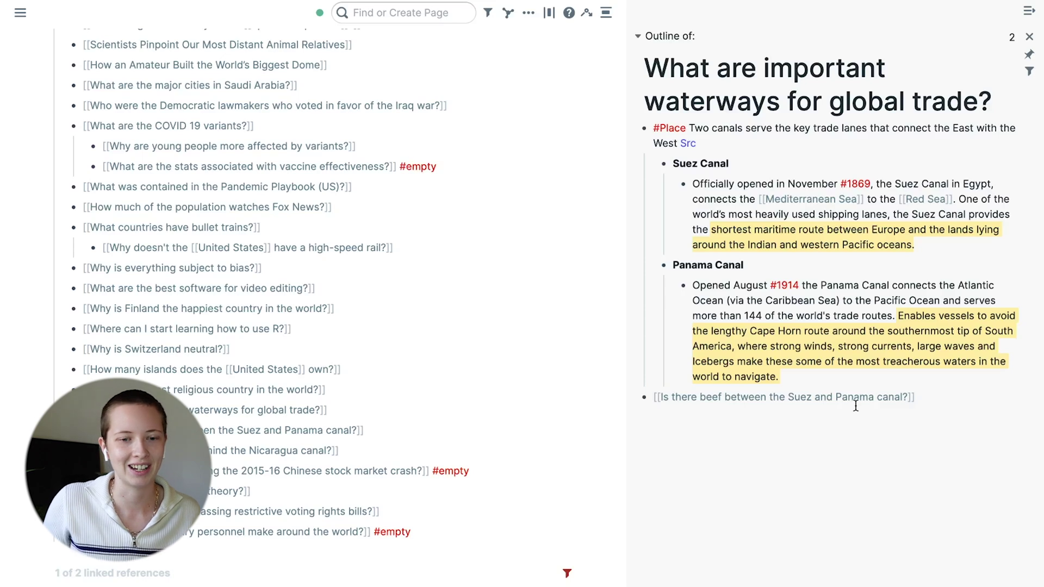
left_click(820, 399, "shift")
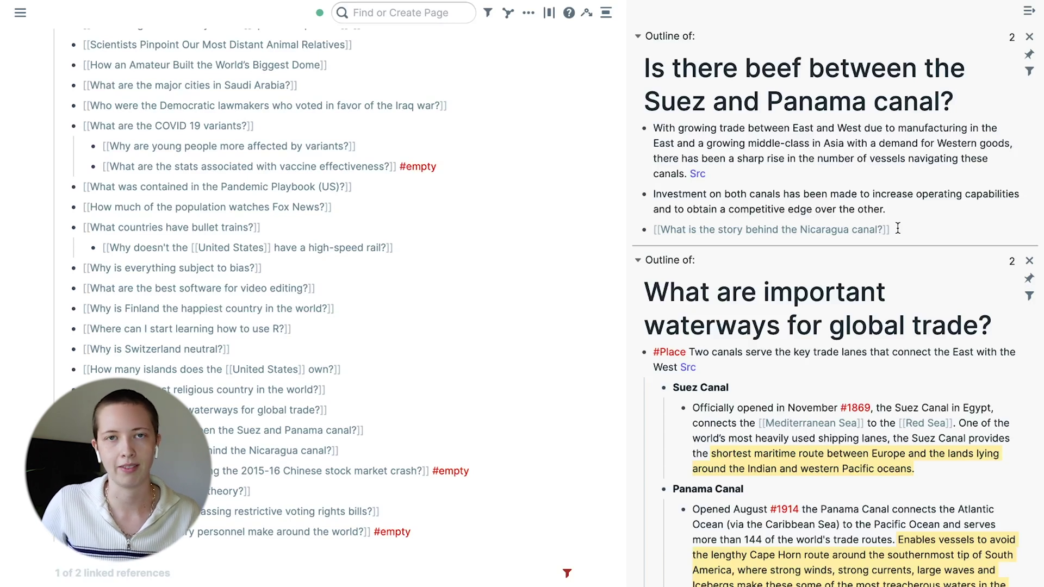
left_click(832, 229, "shift")
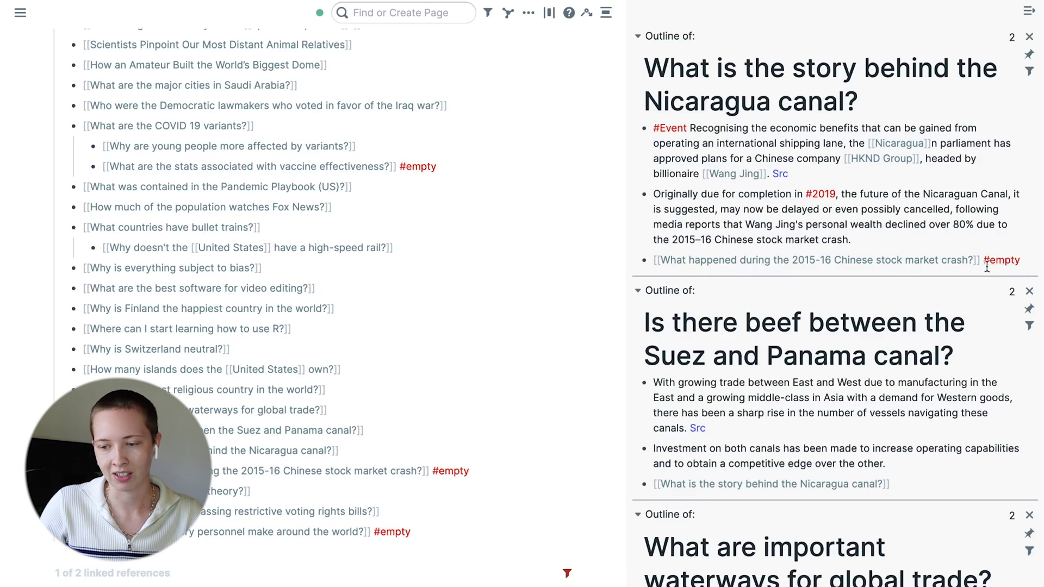
left_click(945, 261, "shift")
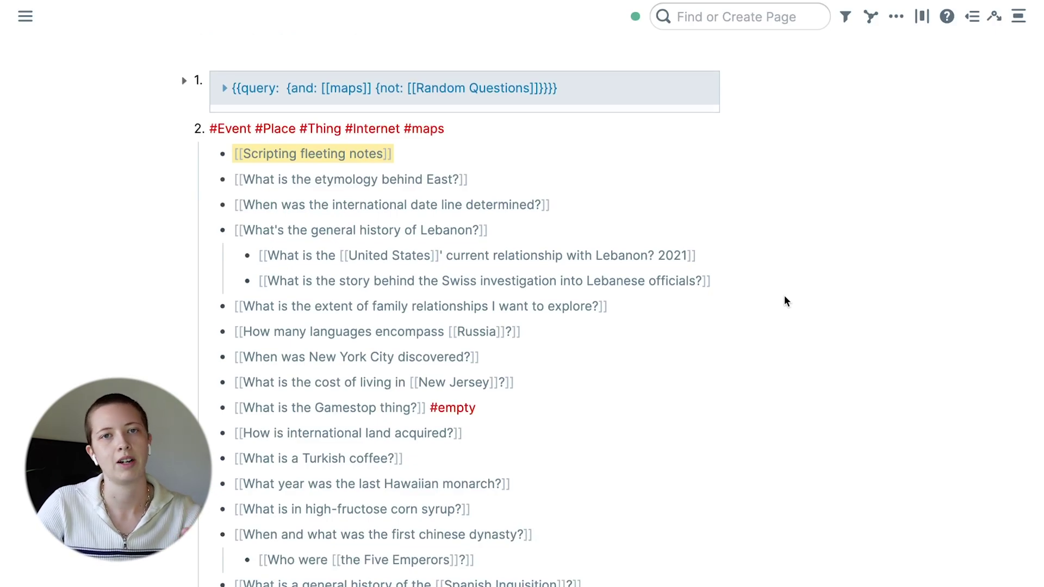
Step: Add a new empty bullet at the end of the questions list
scroll(784, 295, "down", 9)
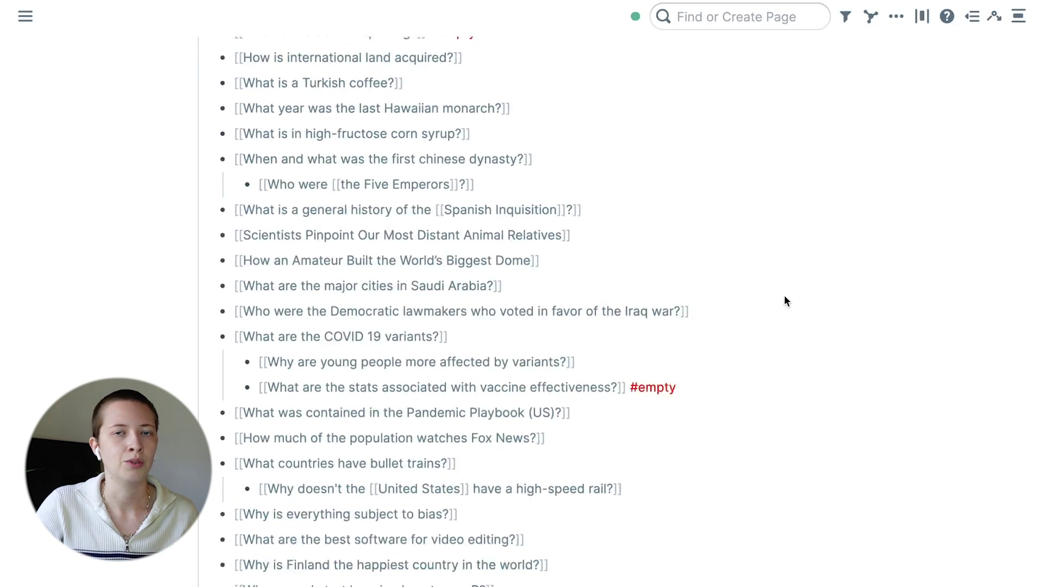
scroll(784, 296, "down", 5)
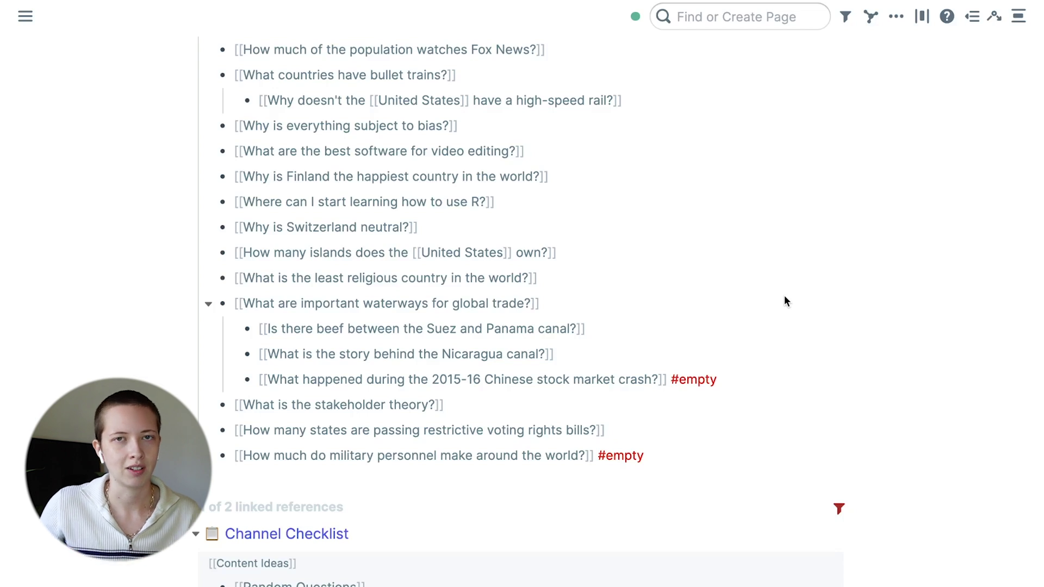
scroll(259, 388, "down", 3)
left_click(259, 388)
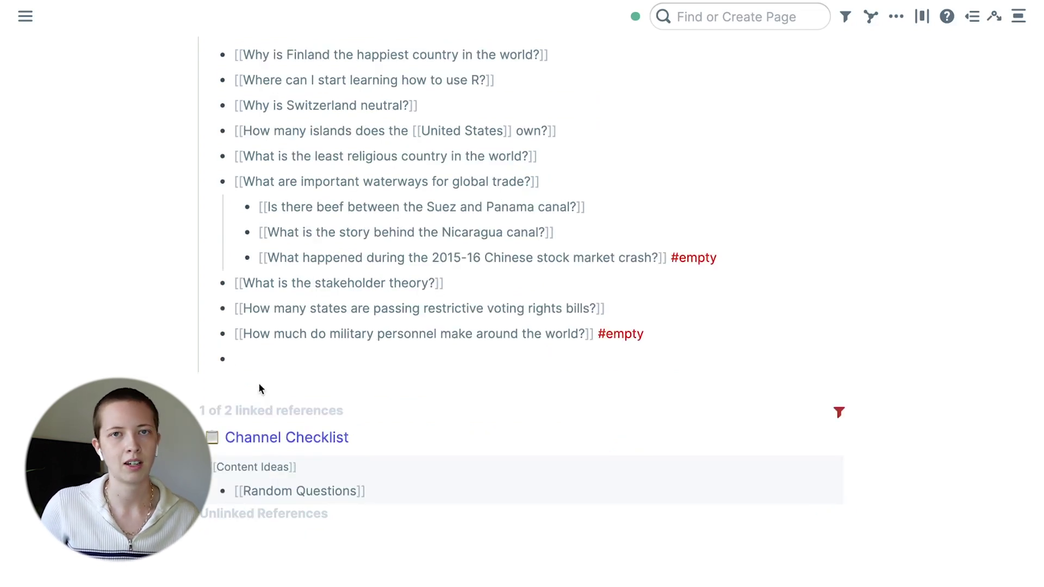
Step: Add [[When was the last monarch of Hawaii?]], open it in the sidebar, and copy its title
type("[[When was")
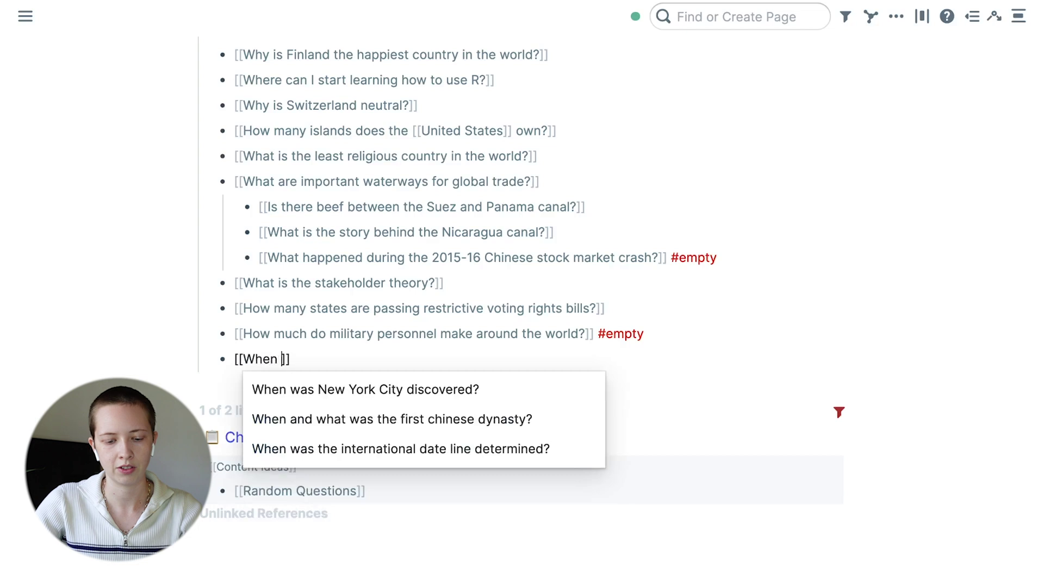
type(" the last ")
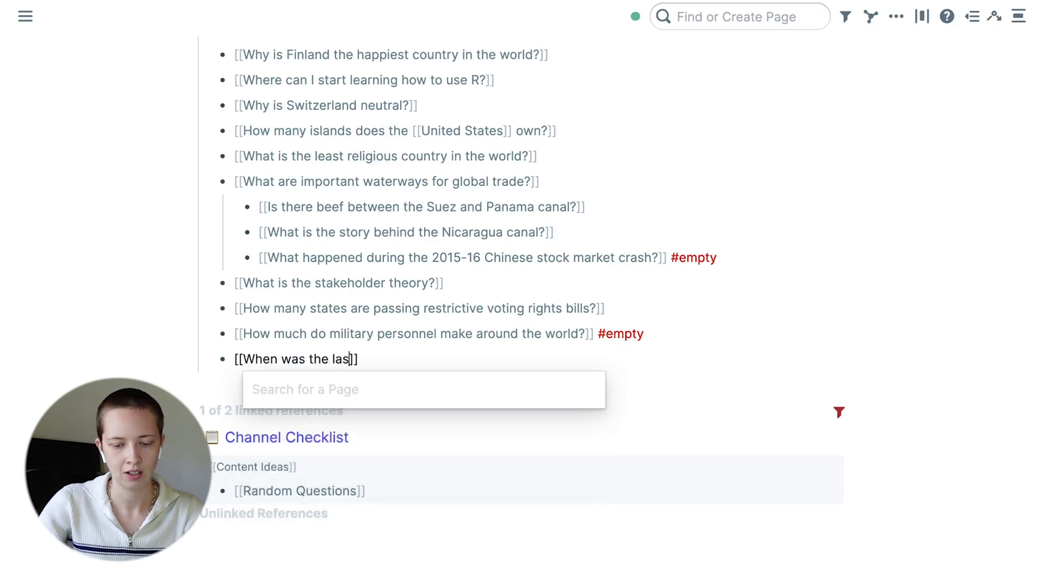
type("monarch ")
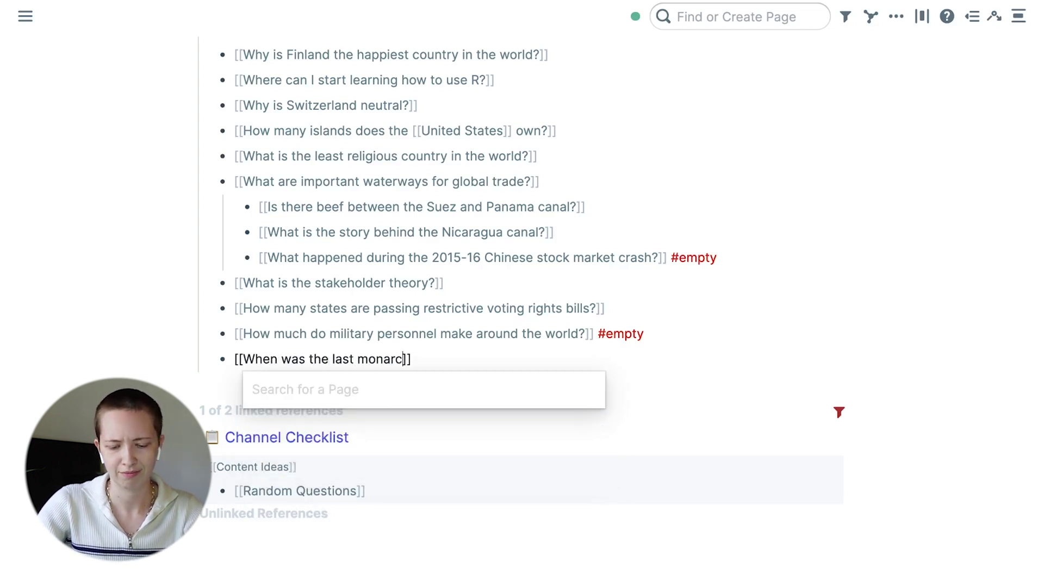
type("of Hawaii?")
key("ctrl+shift+o")
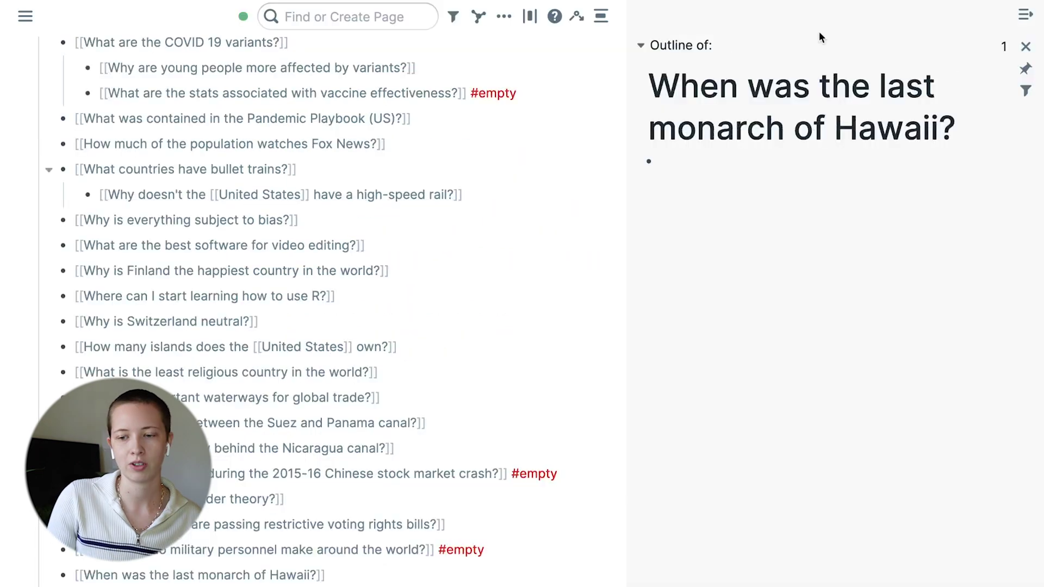
left_click_drag(992, 121, 640, 104)
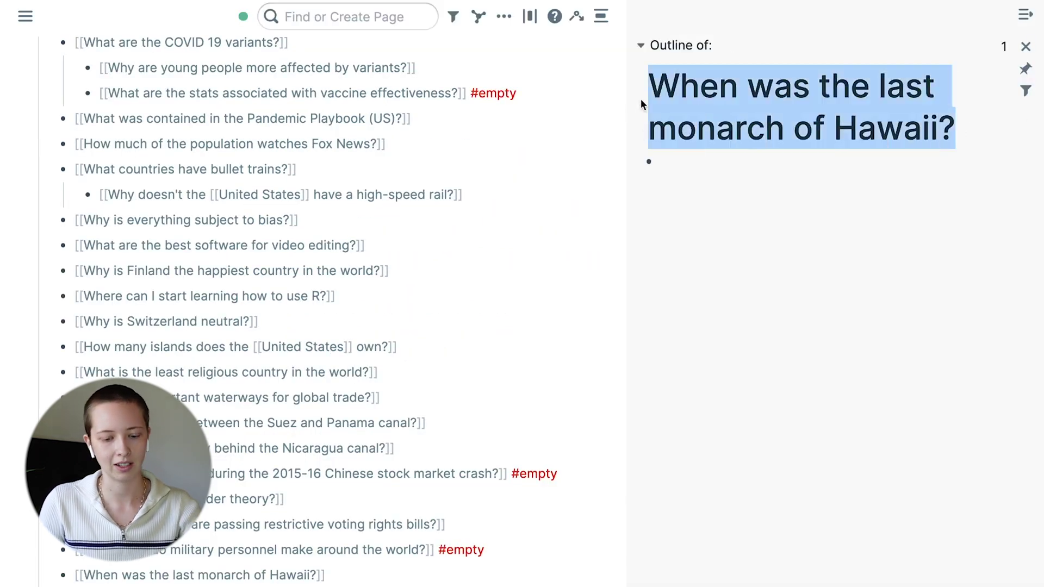
key("ctrl+c")
Step: In the page's first bullet, insert the Src Google search SmartBlock and expand the \-pl snippet
left_click(807, 169)
type("j")
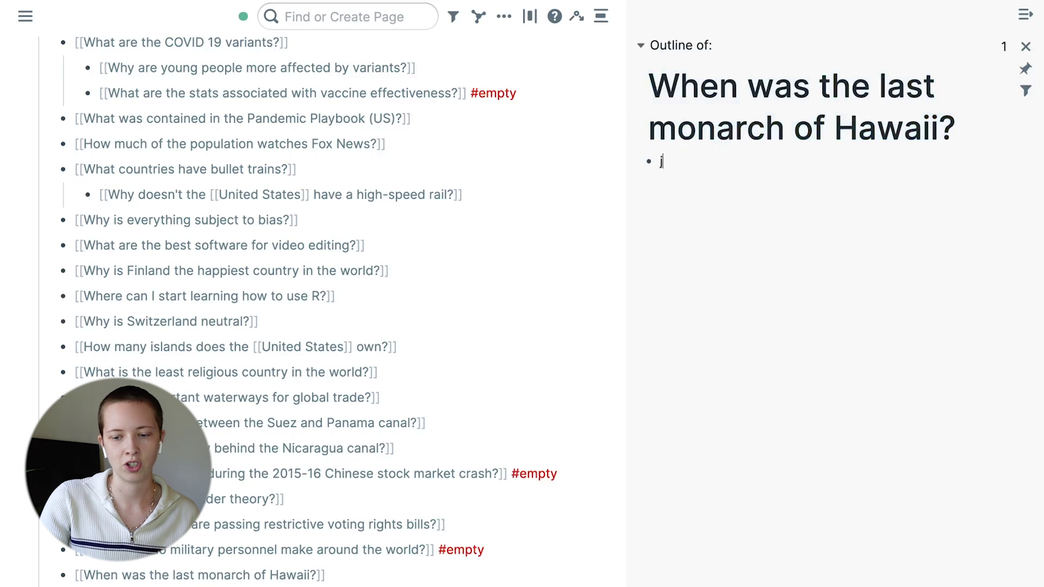
type("j")
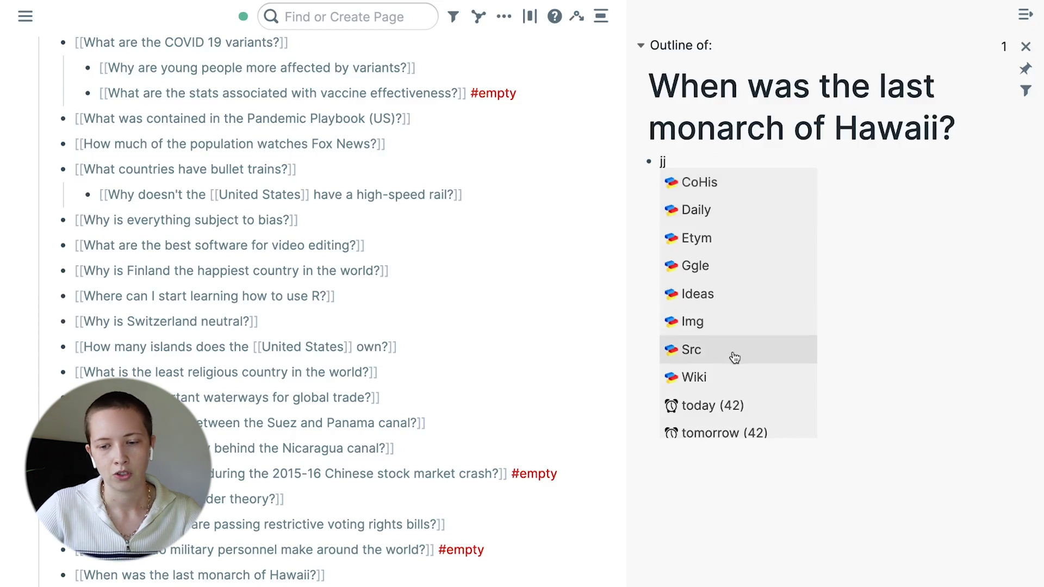
left_click(741, 270)
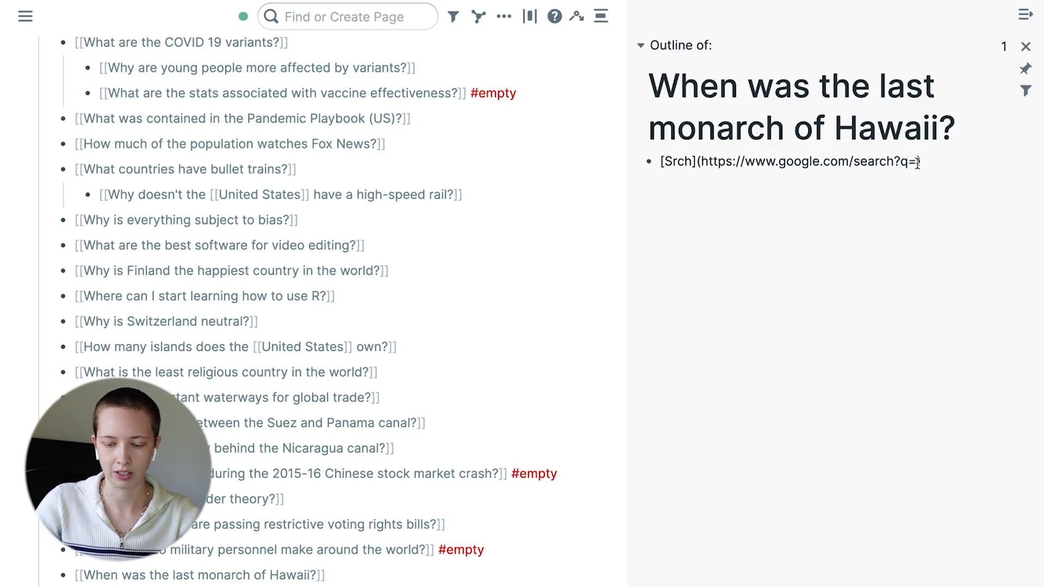
type("\\-pl")
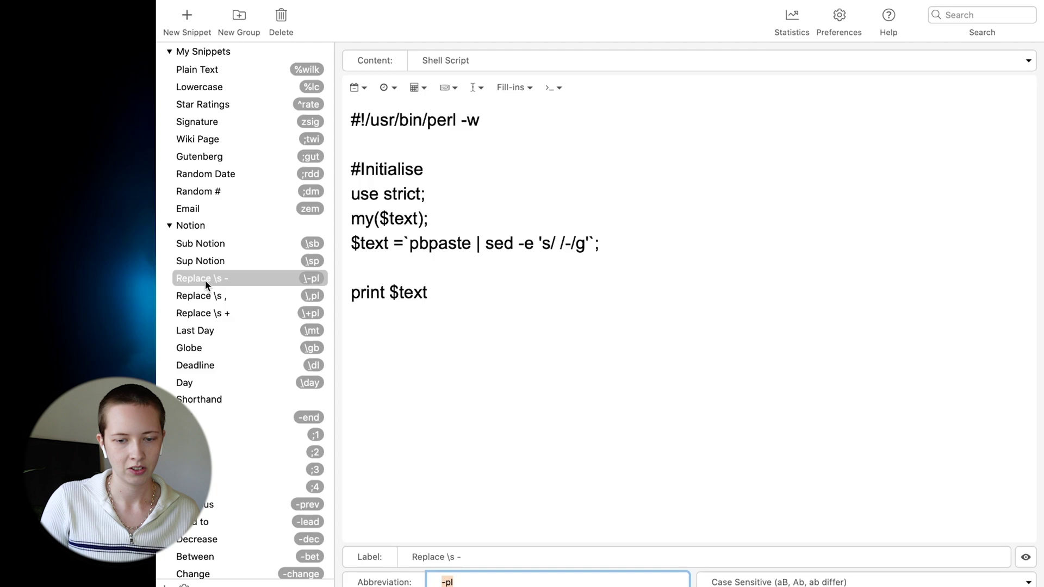
Step: Select the Perl script in TextExpander's Replace \s - snippet that swaps spaces for hyphens
left_click(427, 334)
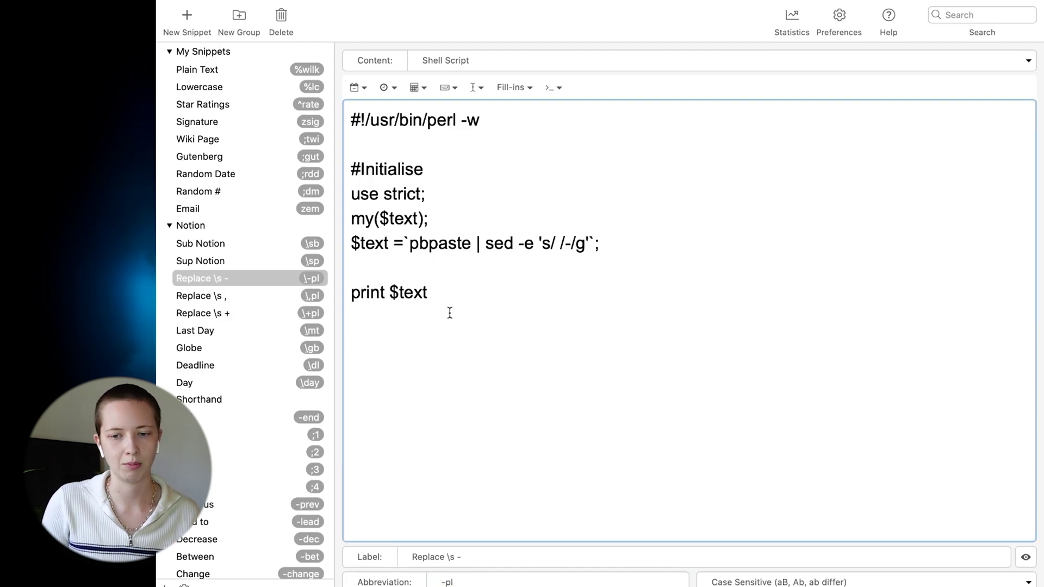
left_click_drag(448, 305, 318, 120)
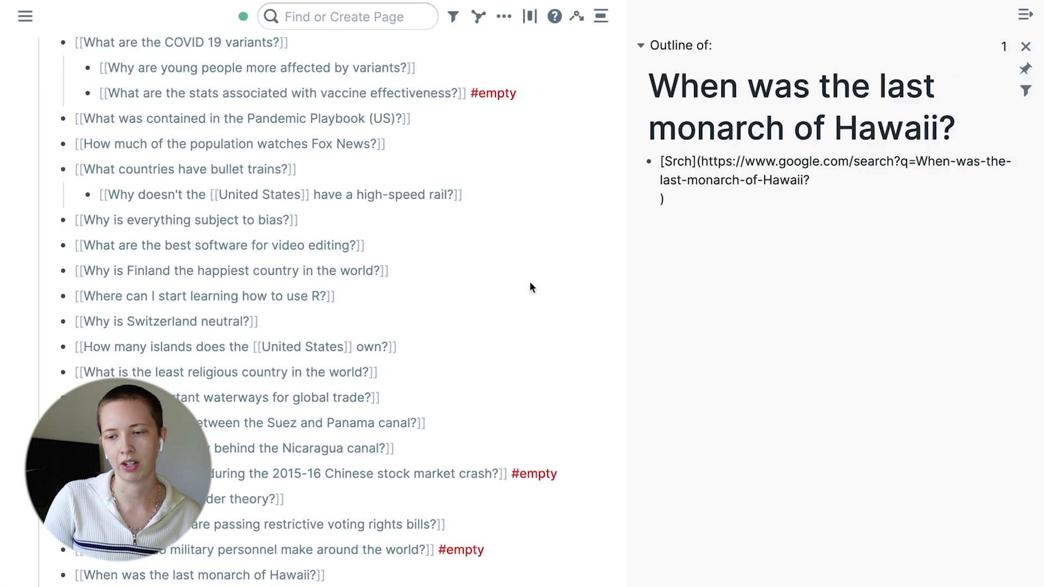
Step: Search Google through the Srch link, select 1898 in the PBS article, and return to Roam
key("Escape")
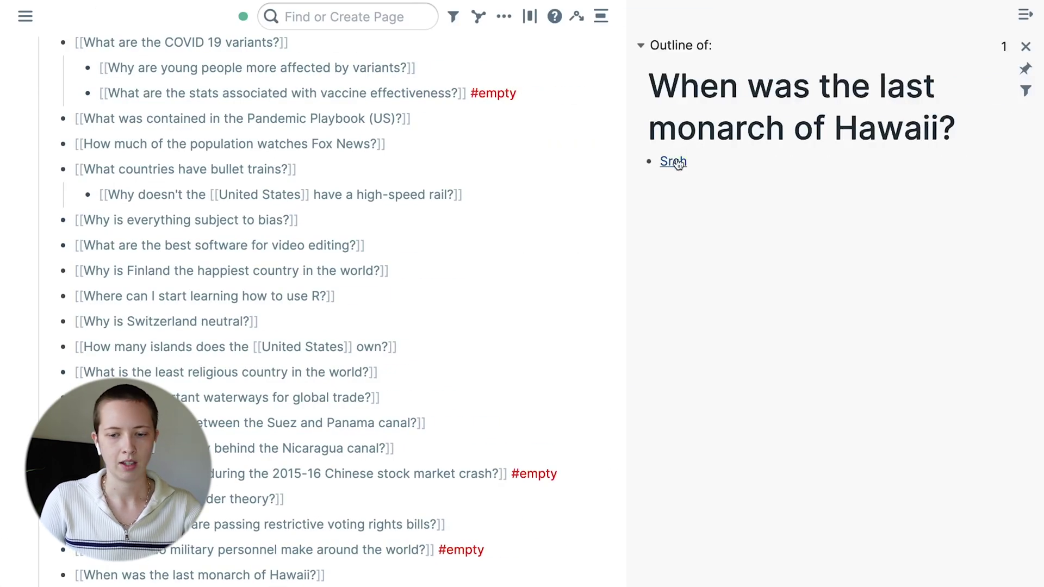
left_click(674, 161)
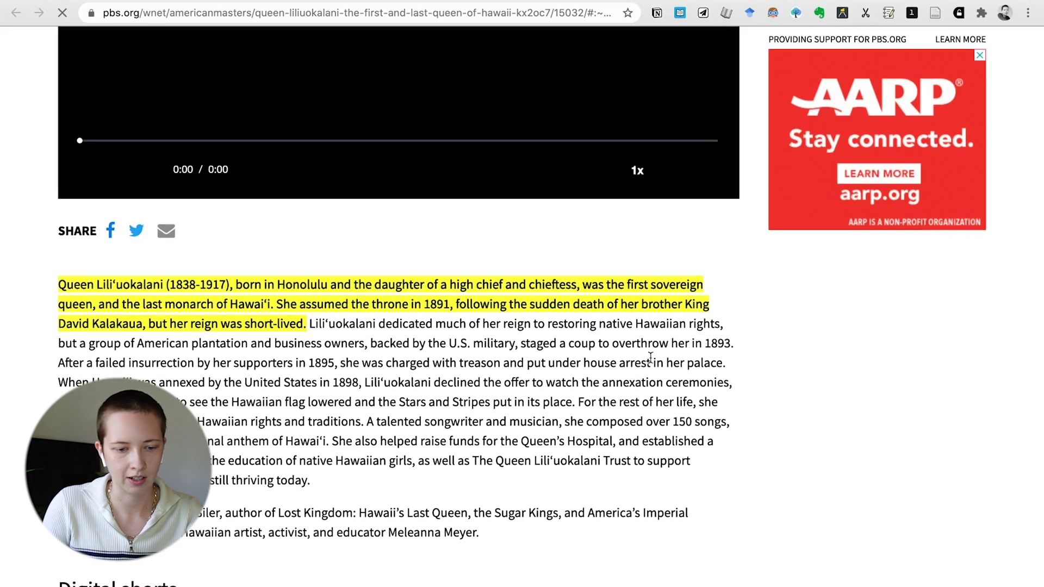
scroll(259, 370, "down", 3)
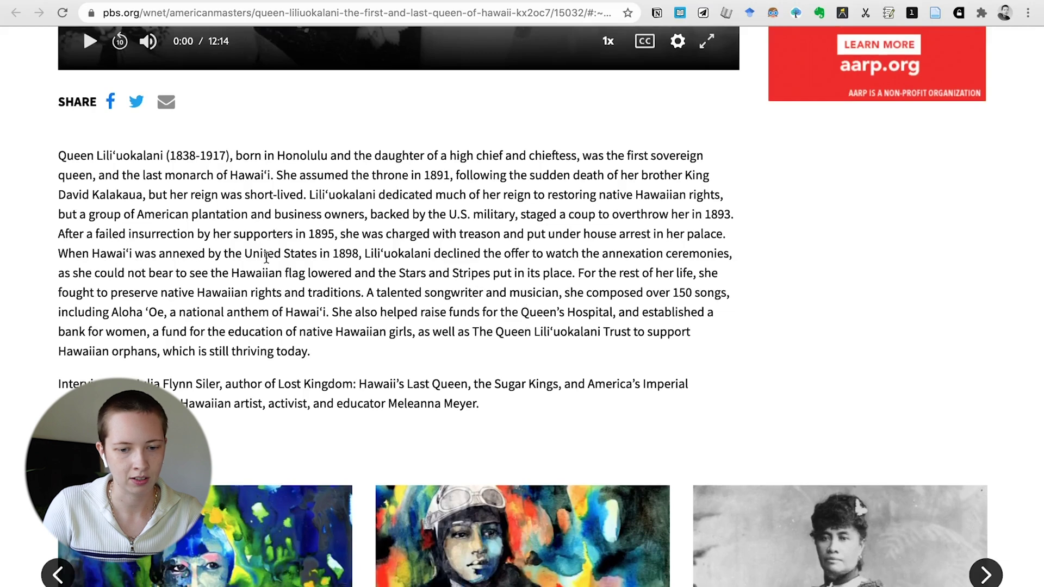
left_click_drag(334, 257, 357, 257)
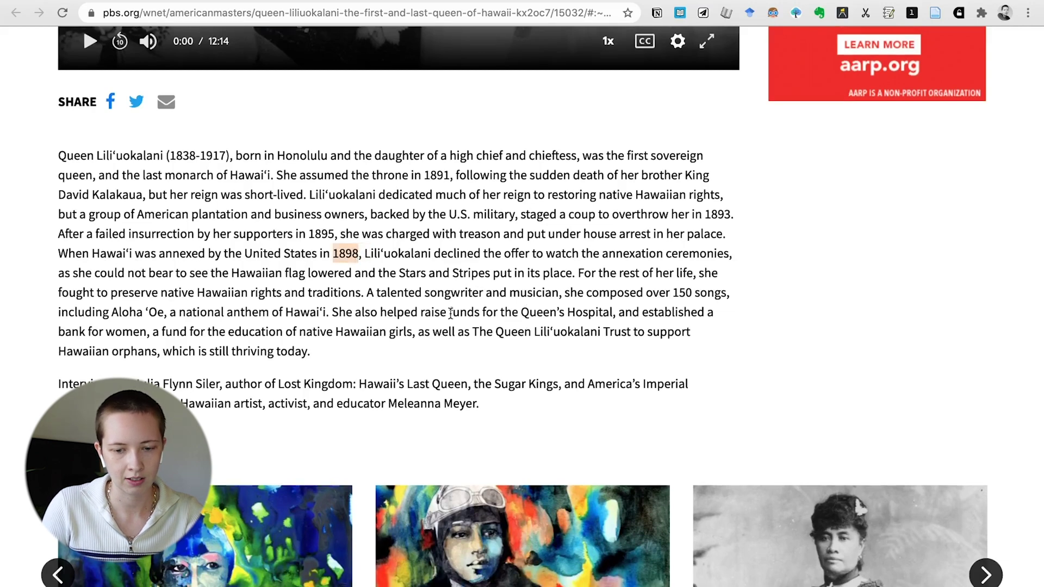
key("super+Tab")
Step: Paste 1898 into a new bullet below the Srch link and turn it into a #1898 tag
left_click(743, 163)
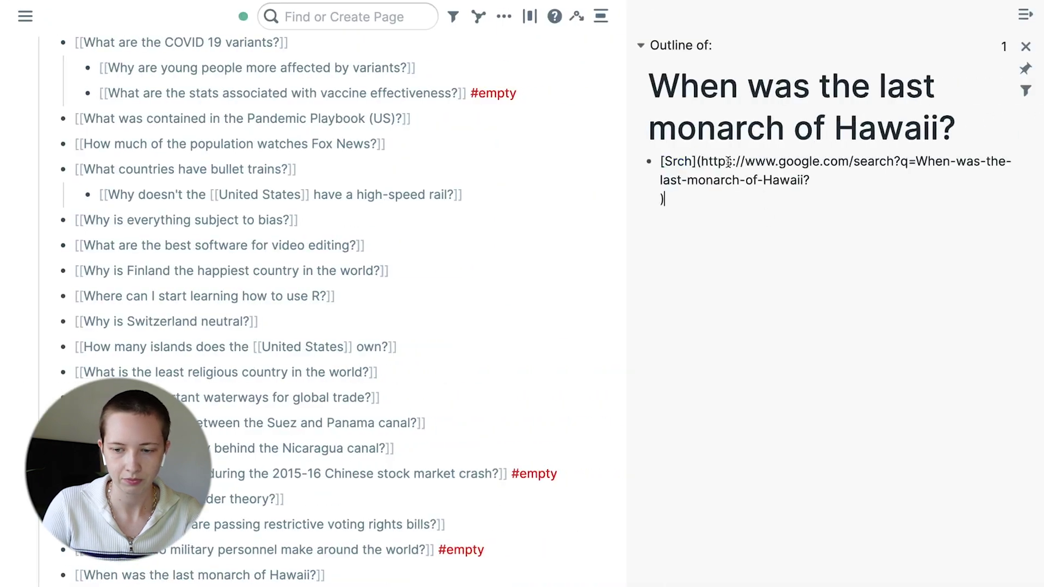
key("Return")
key("super+v")
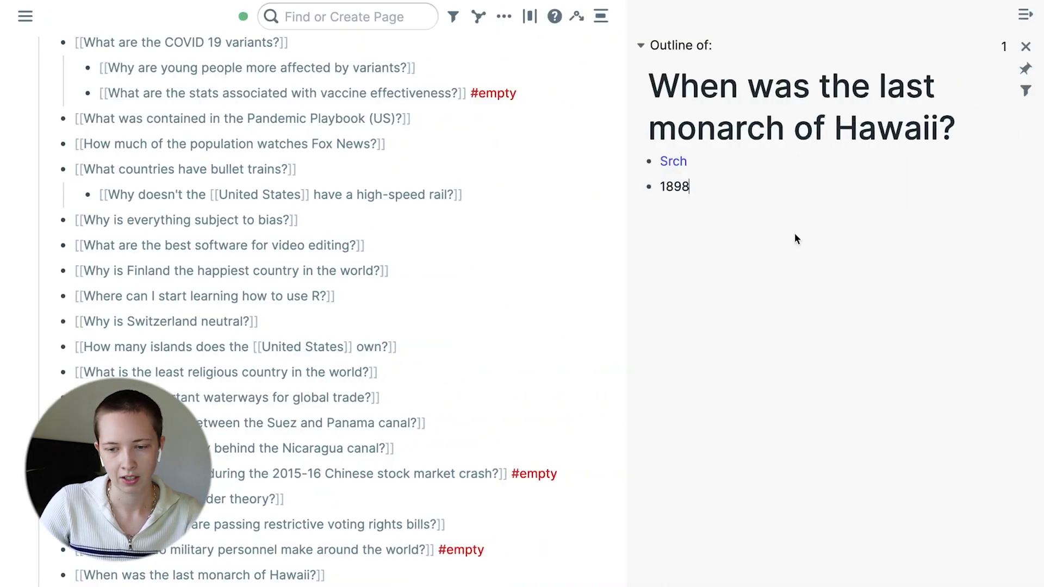
left_click(660, 186)
type("#")
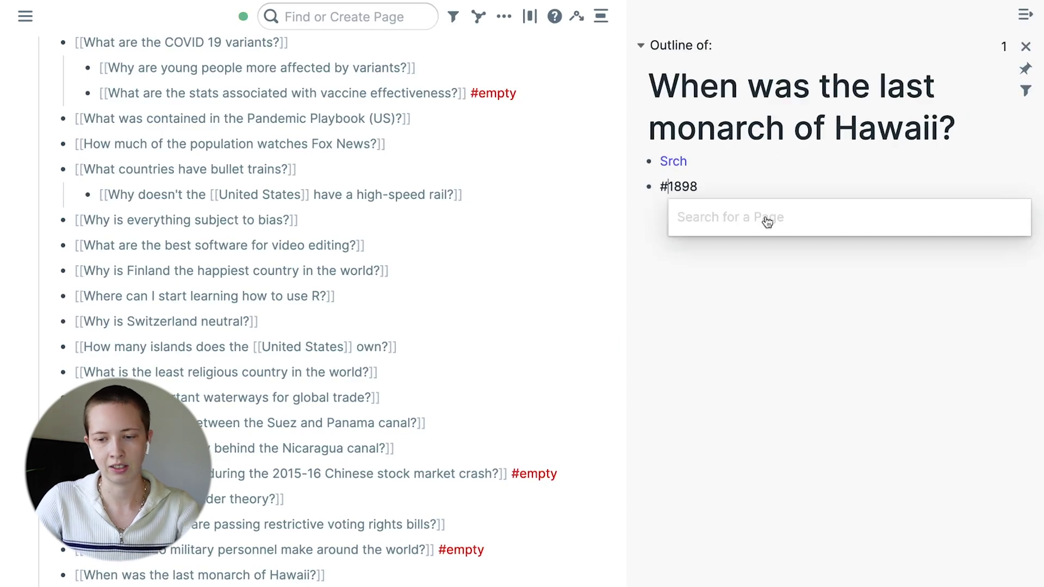
key("Escape")
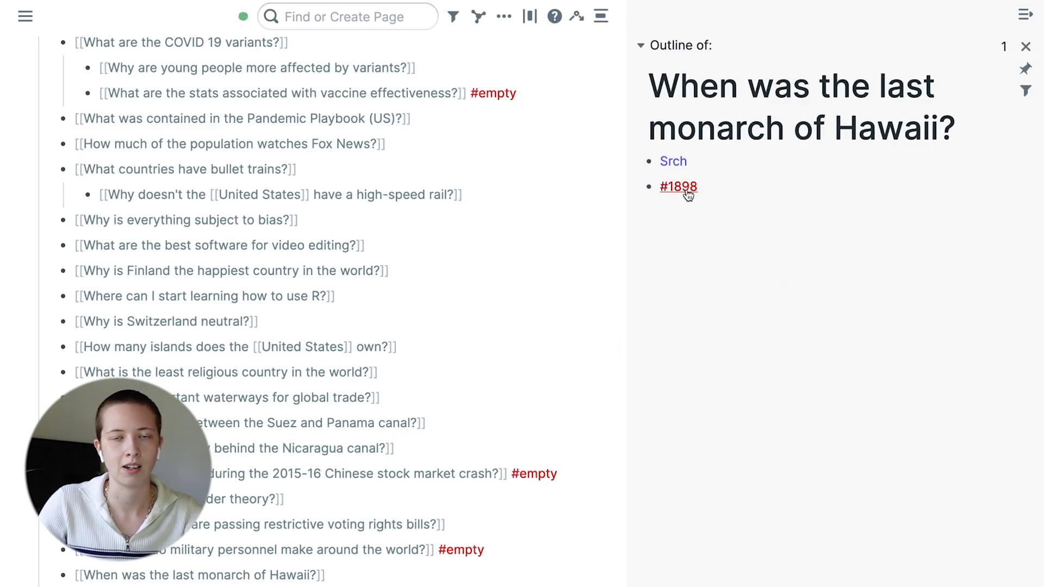
Step: Tag the 1898 page #TL in the sidebar, close it, and resume the #1898 bullet
left_click(688, 195, "shift")
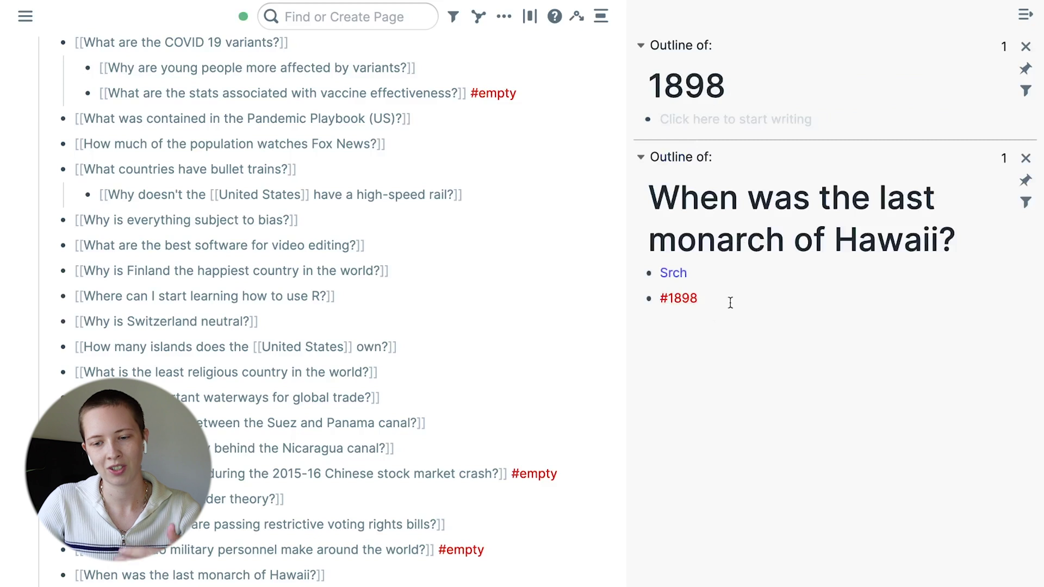
left_click(695, 123)
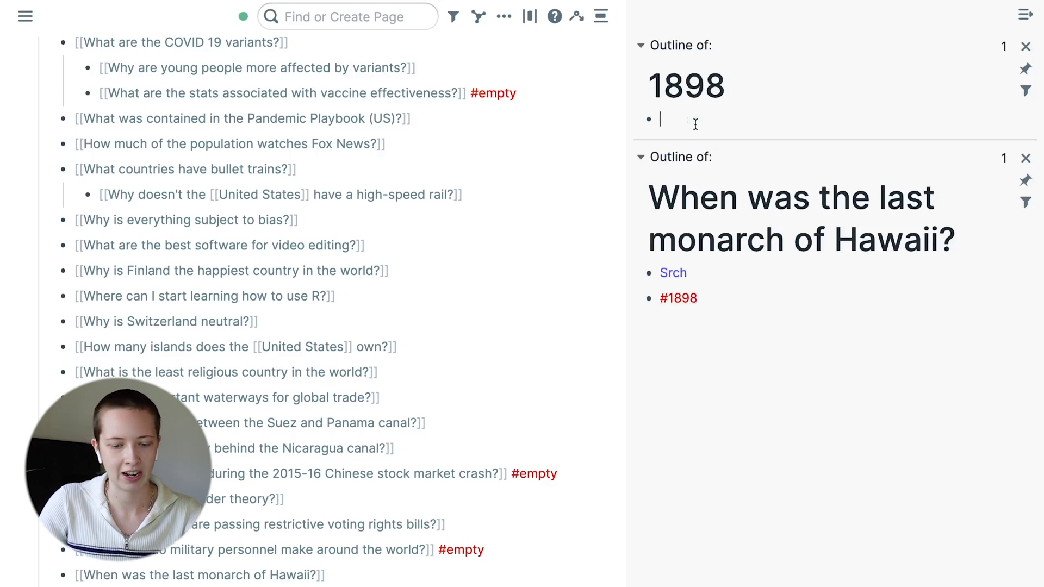
type("#TL")
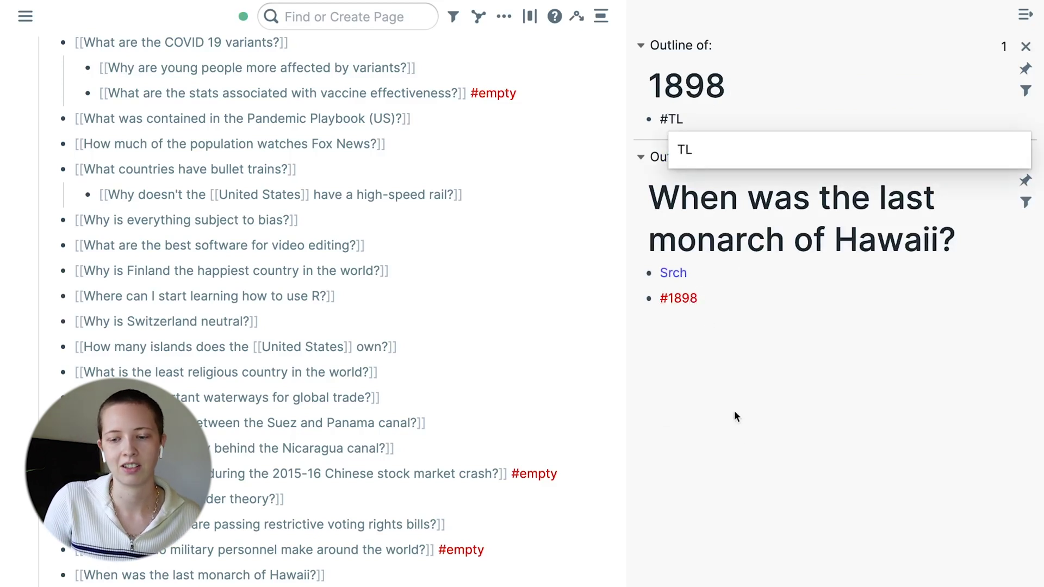
key("Escape")
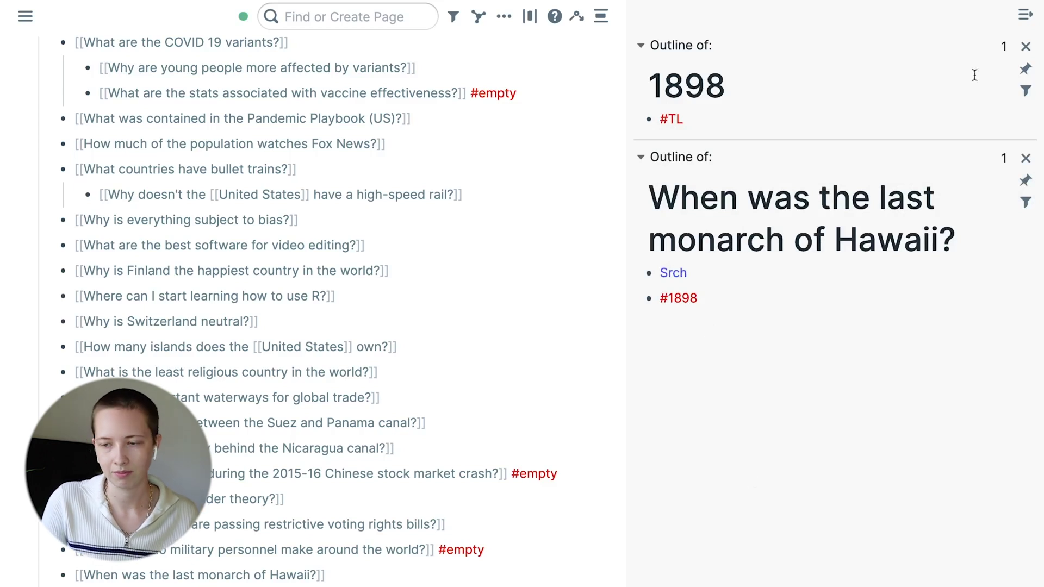
left_click(1026, 47)
left_click(800, 185)
Step: Add an empty bullet under #1898, then select 'Queen Liliʻuokalani' in the PBS article
key("Return")
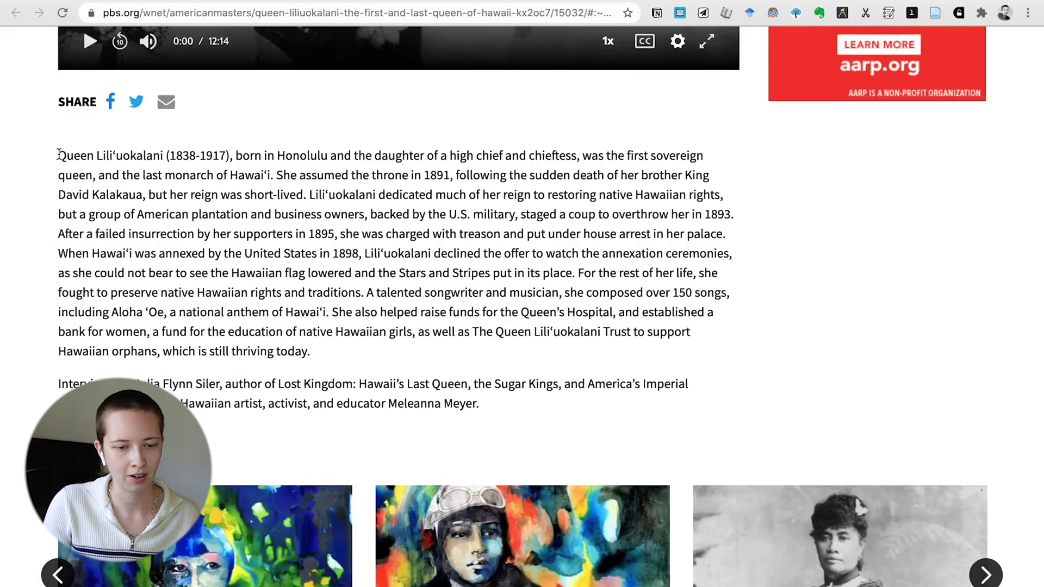
left_click_drag(59, 155, 164, 156)
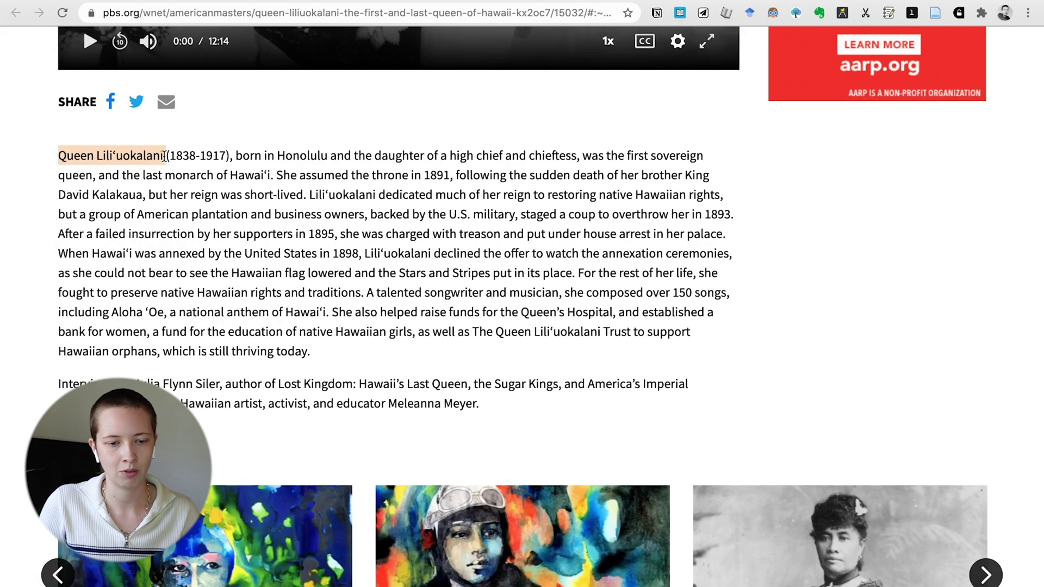
left_click(193, 225)
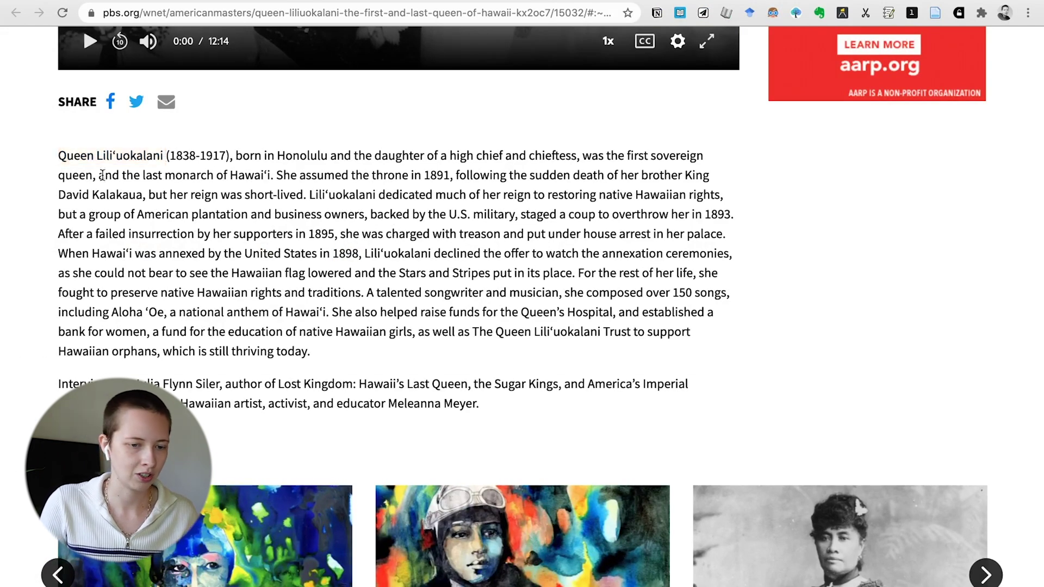
left_click_drag(59, 156, 163, 158)
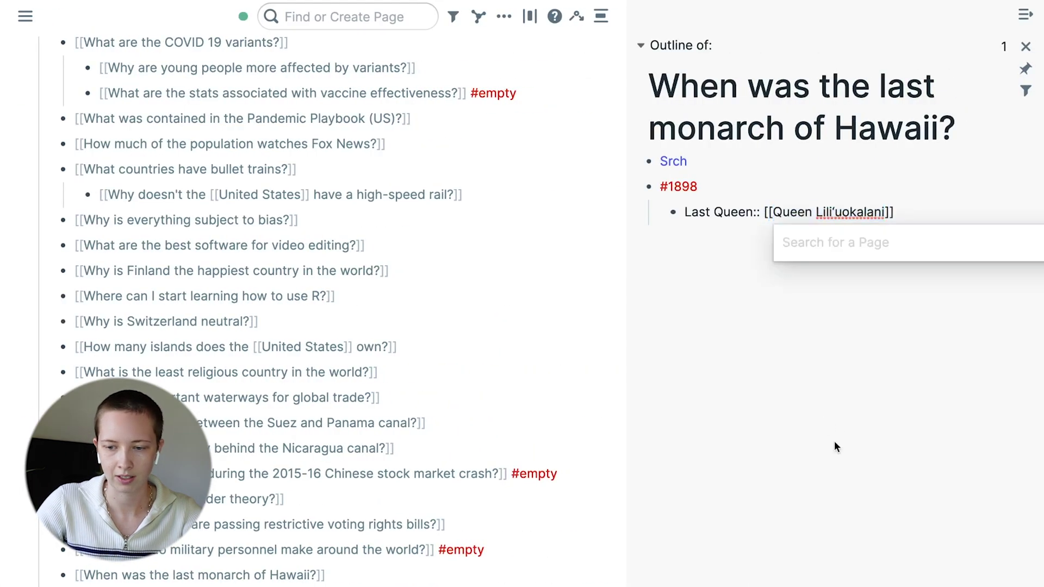
Step: Open the Queen Lili'uokalani page in the sidebar beside the Hawaii note
left_click(830, 249)
left_click(816, 214, "shift")
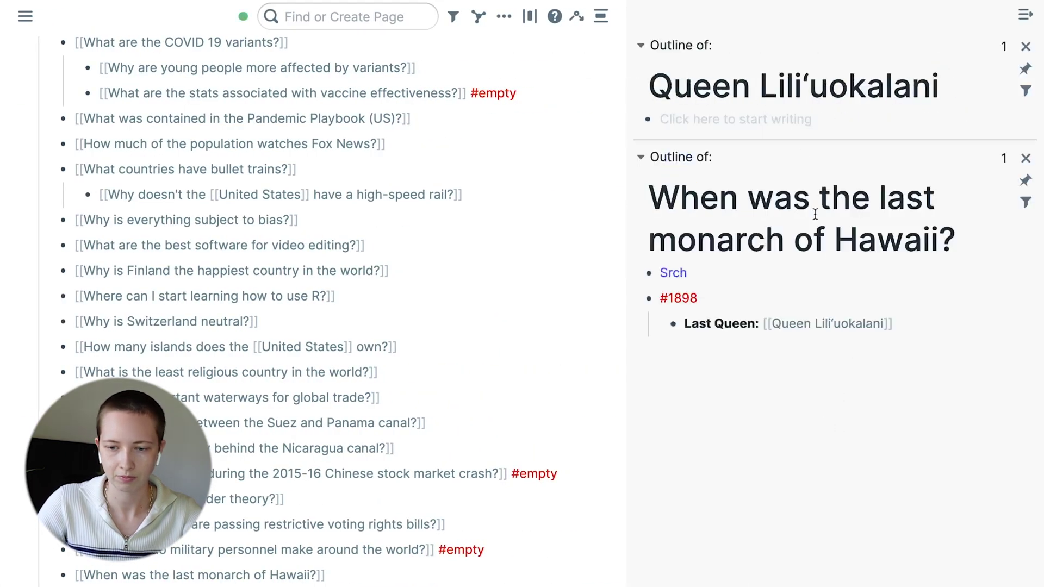
left_click(762, 116)
left_click_drag(759, 87, 990, 94)
Step: Run the Wiki SmartBlock with the pasted queen's name, then close the page panel
left_click(702, 109)
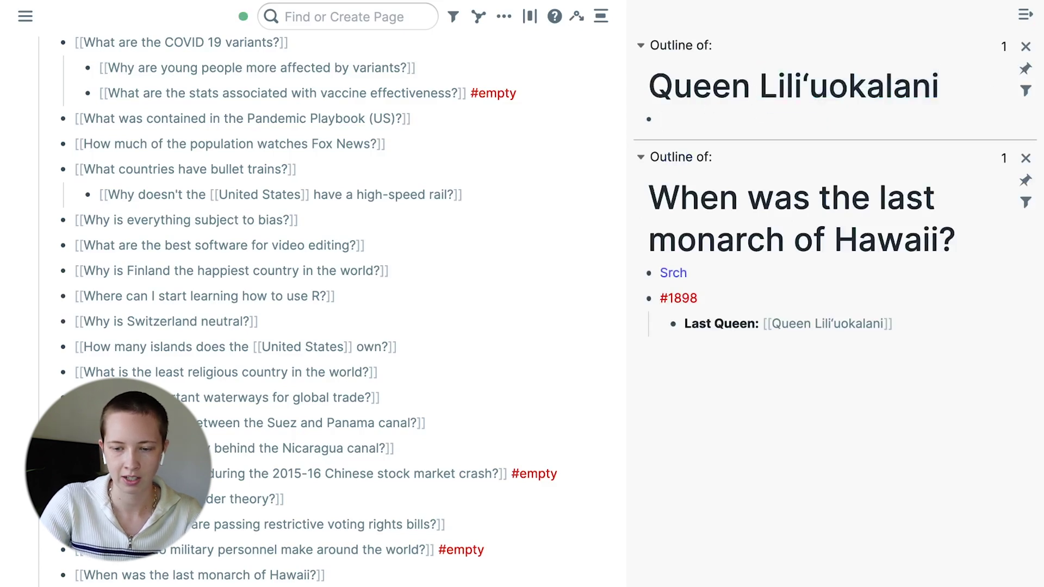
type("jj")
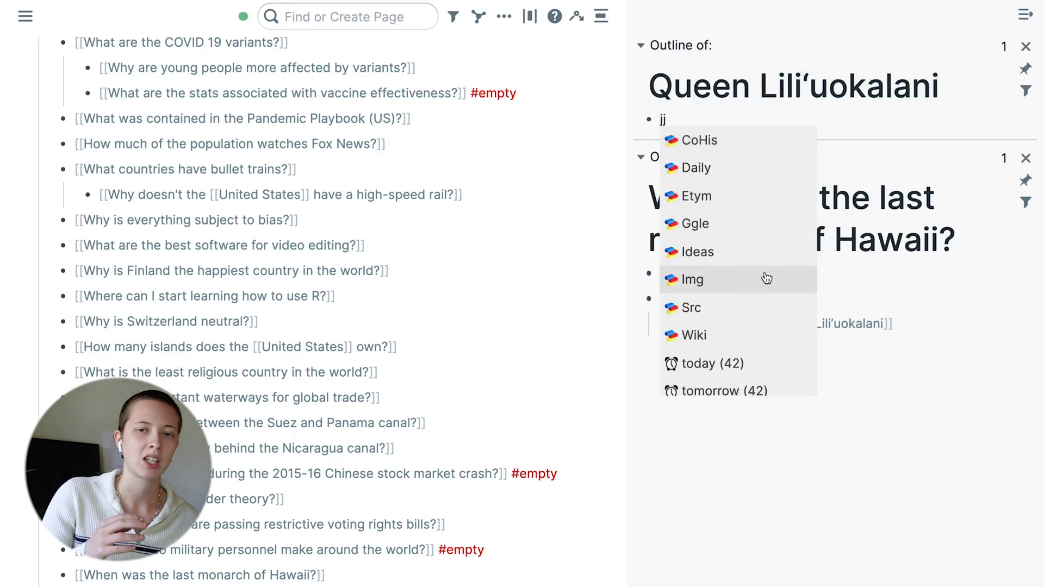
left_click(774, 331)
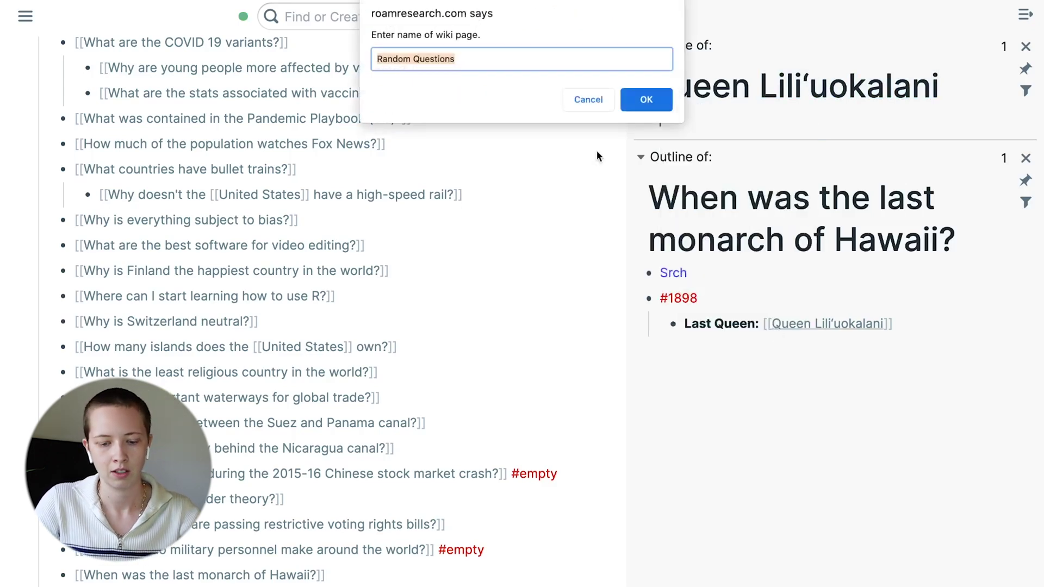
type("Liliʻuokalani")
left_click(652, 99)
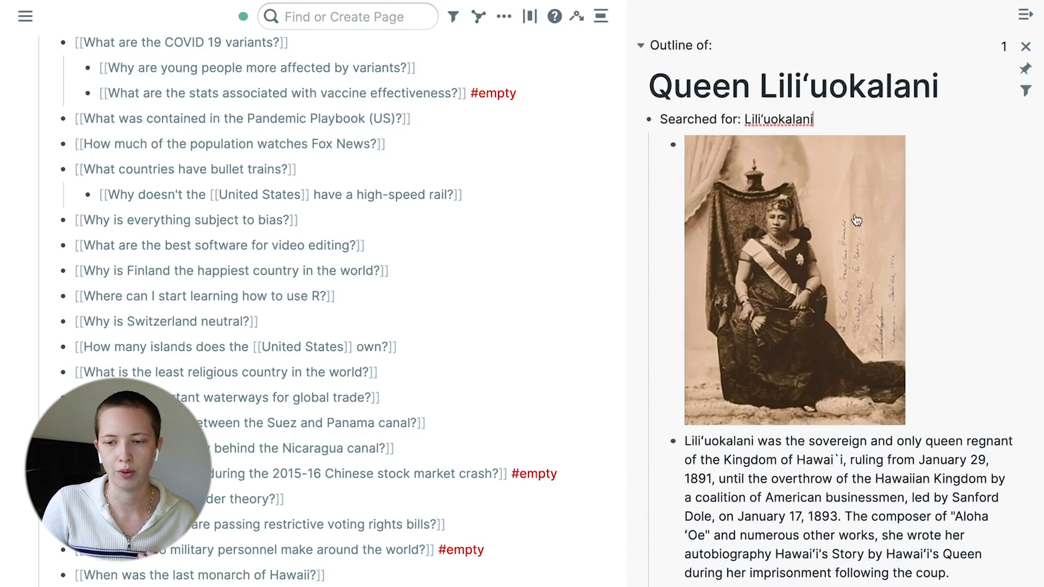
left_click(1025, 44)
key("ctrl+Left")
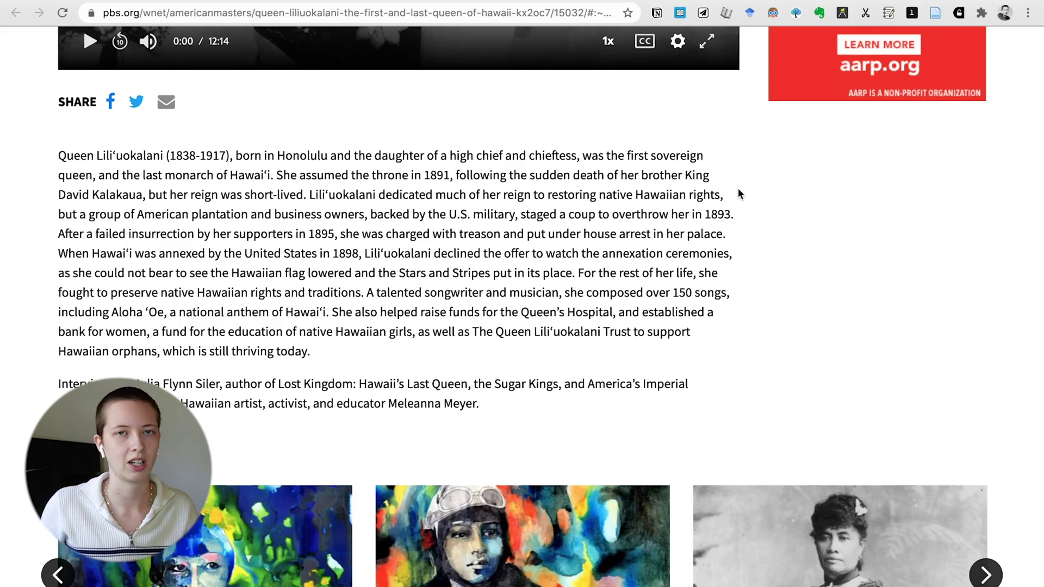
Step: Clip the PBS article's opening sentences through 'short-lived.' with the web clipper highlight
left_click(842, 12)
scroll(362, 254, "up", 1)
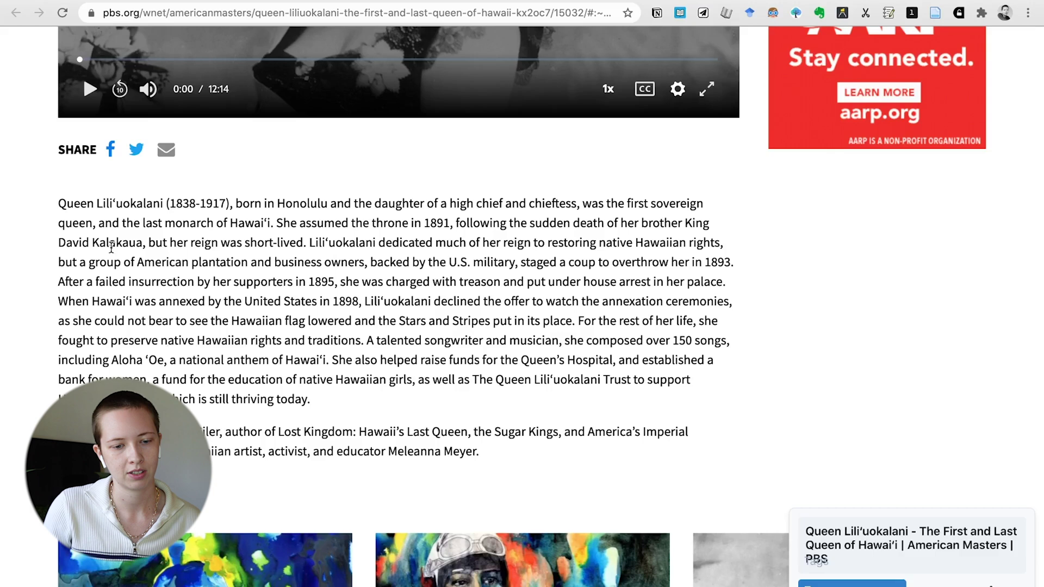
left_click_drag(58, 207, 308, 246)
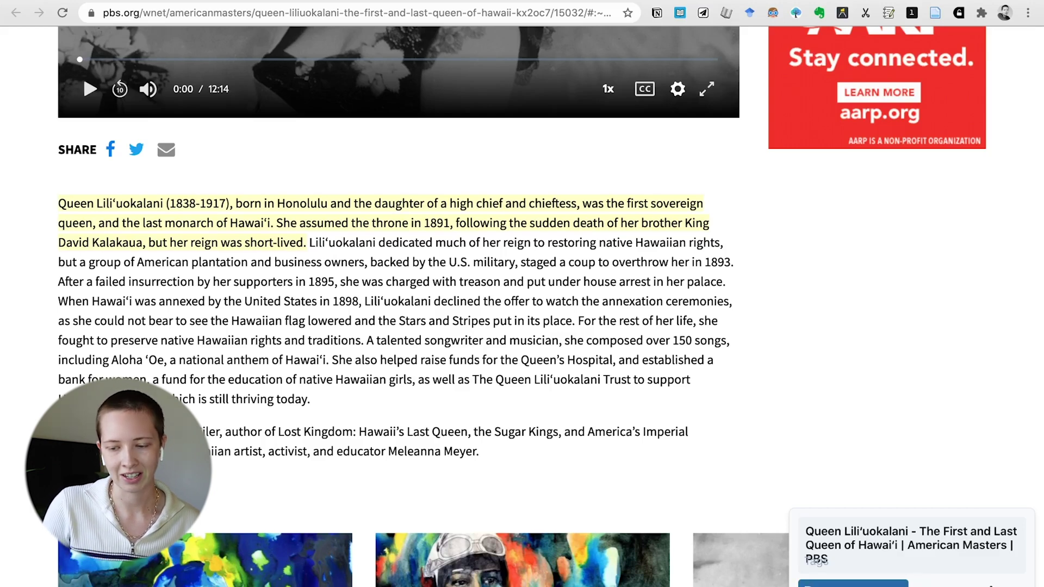
key("super+Tab")
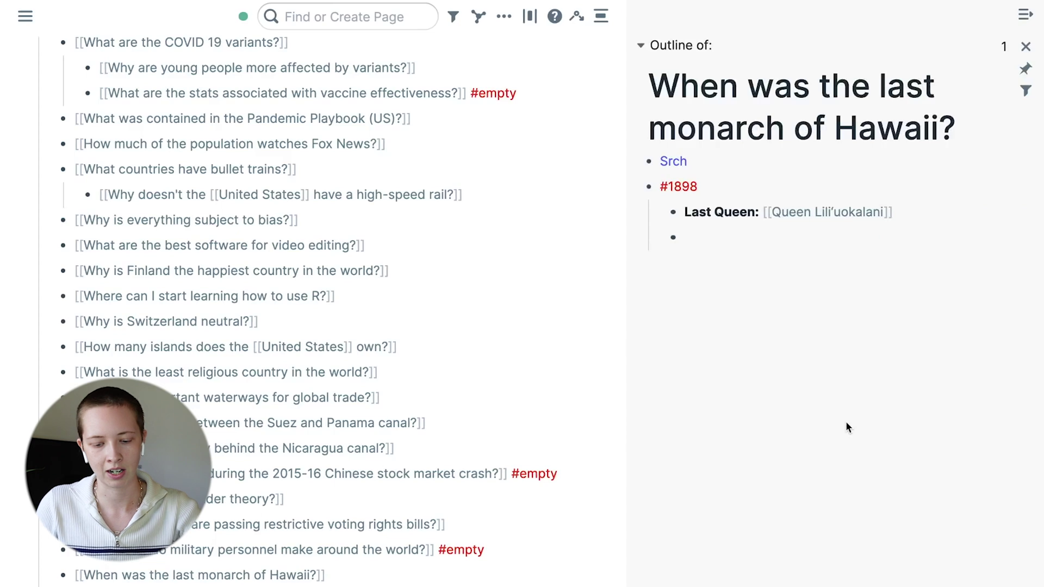
Step: Paste the PBS clip under the Hawaii note and tag #Honolulu and #1891
type("#Internet Source:: https://www.pbs.org/wnet/americanmasters/queen-liliuokalani-the-first-and-last-queen-of-hawaii-kx2oc7/15032/ Published: [[February 8th, 2021]] Accessed: [[April 3rd, 2021]] Queen Lili'uokalani (1838-1917), born in Honolulu and the daughter of a high chief and chieftess, was the first sovereign queen, and the last monarch of Hawai'i. She assumed the throne in 1891, following the sudden death of her brother King David Kalakaua, but her reign was short-lived.")
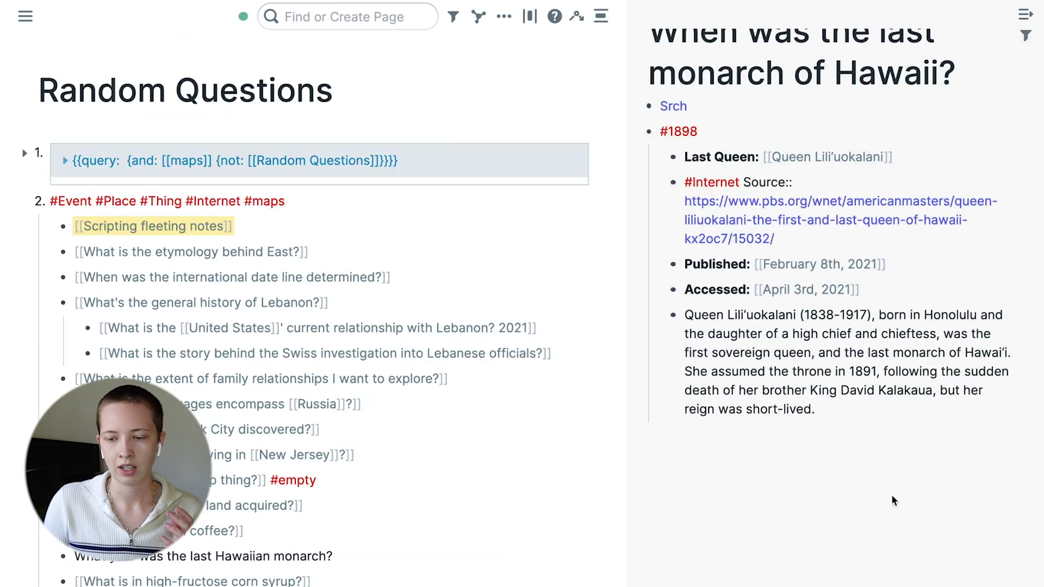
left_click_drag(689, 314, 802, 317)
left_click(872, 387)
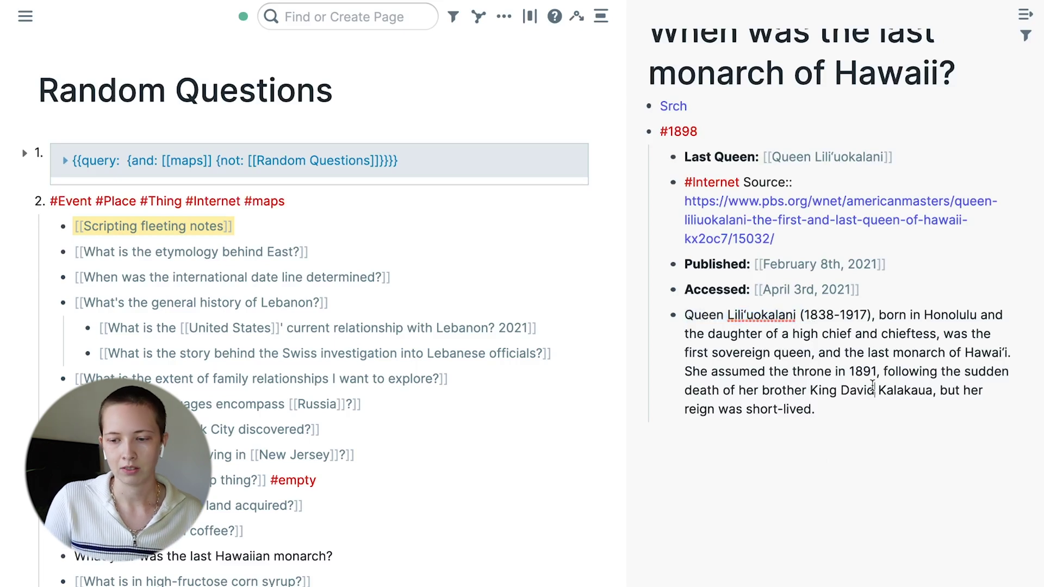
left_click(926, 314)
type("#")
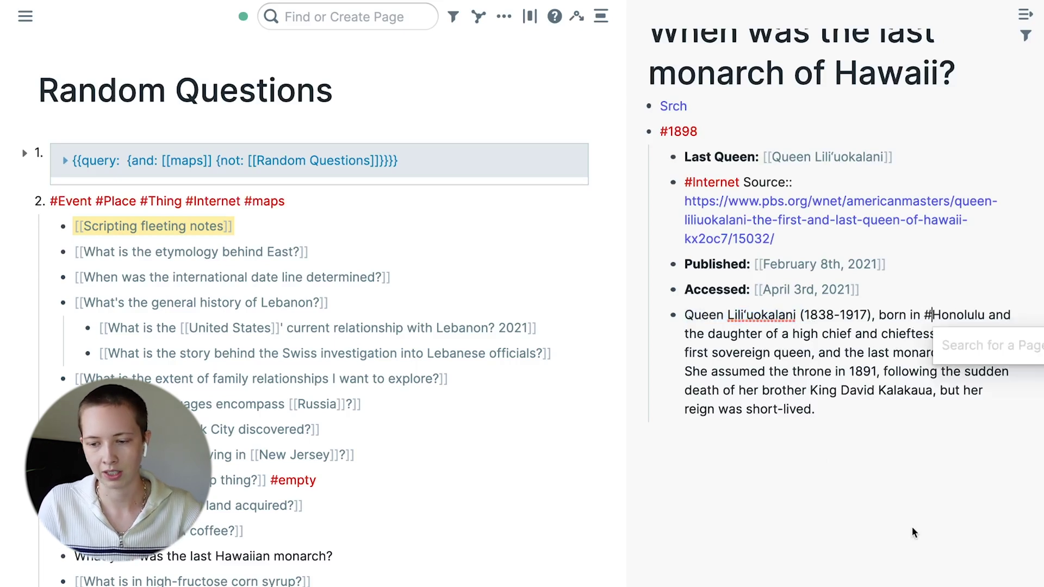
left_click(912, 527)
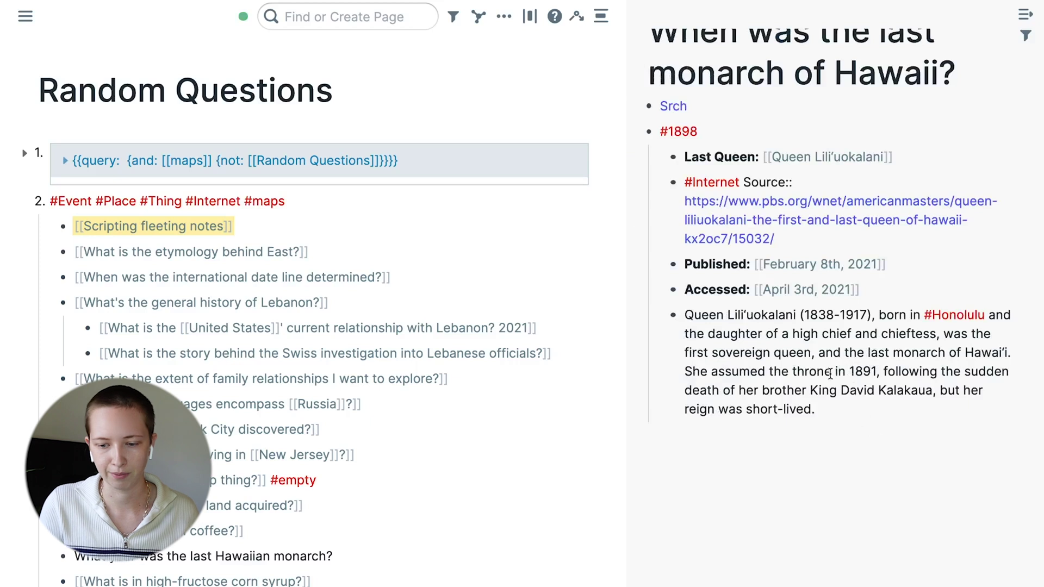
left_click(851, 370)
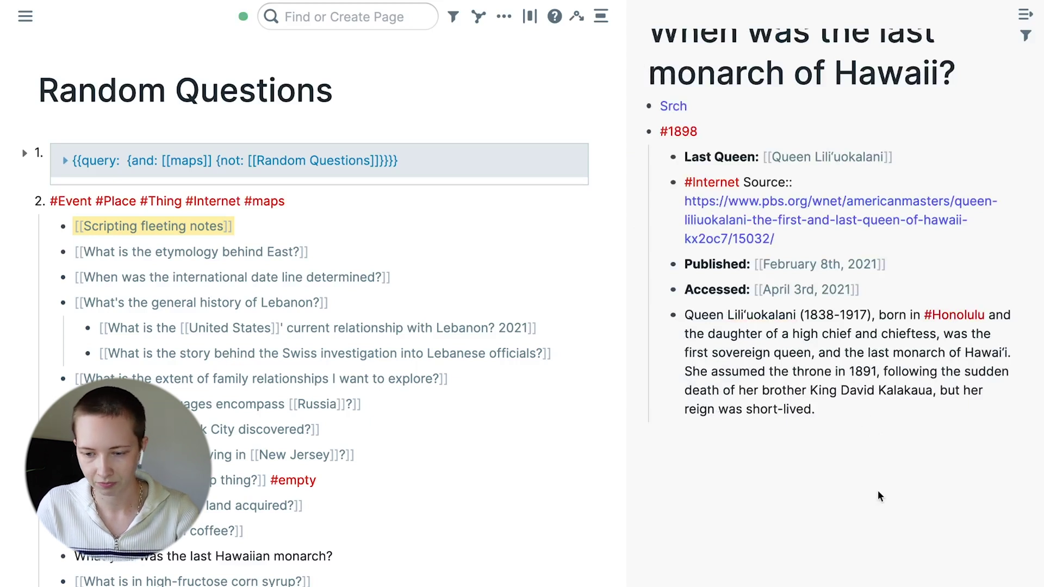
type("#")
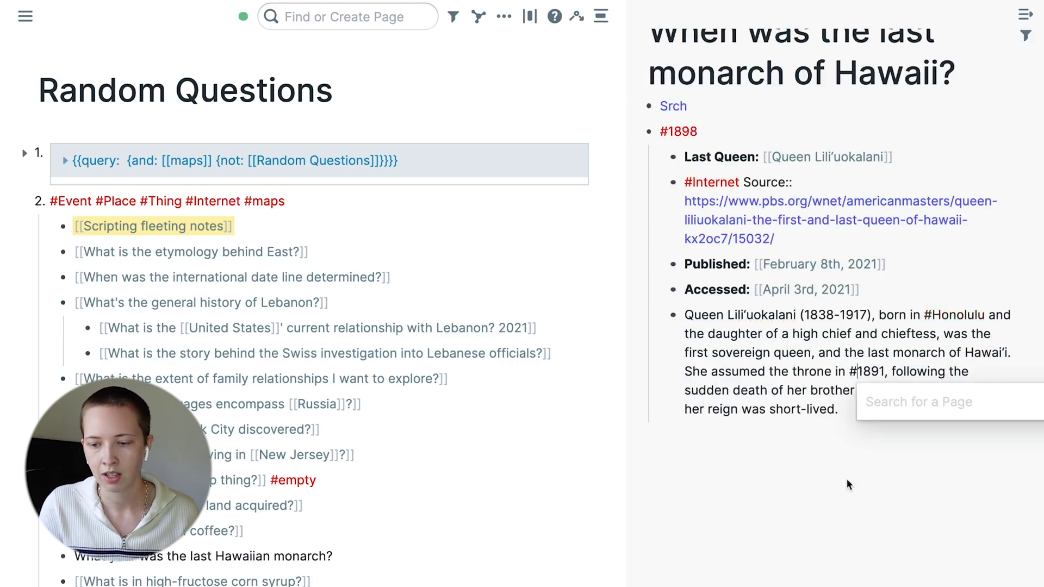
left_click(833, 434)
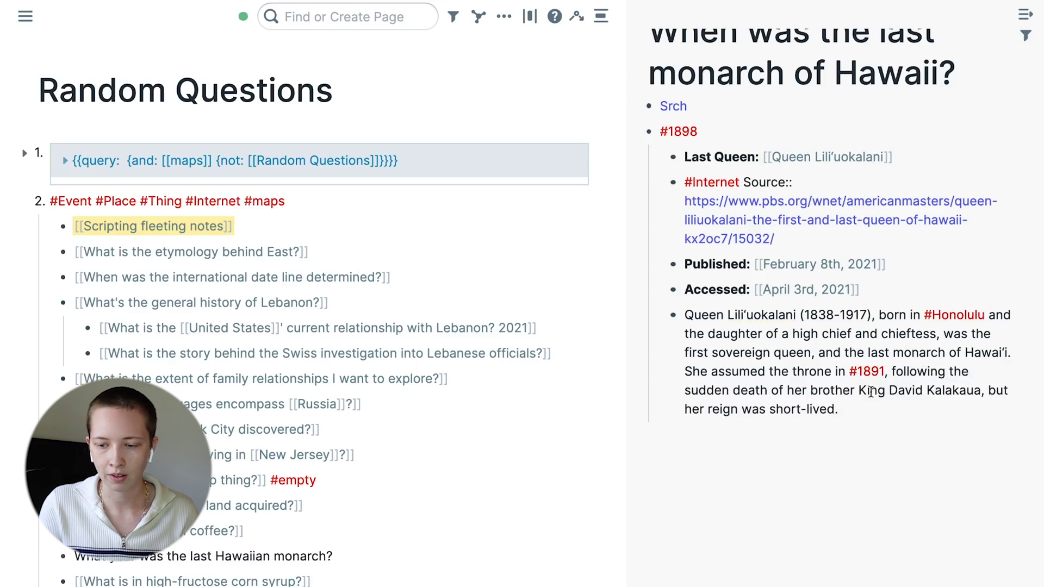
Step: Tag the 1891 page with #TL, then close both sidebar panels
left_click(859, 373, "shift")
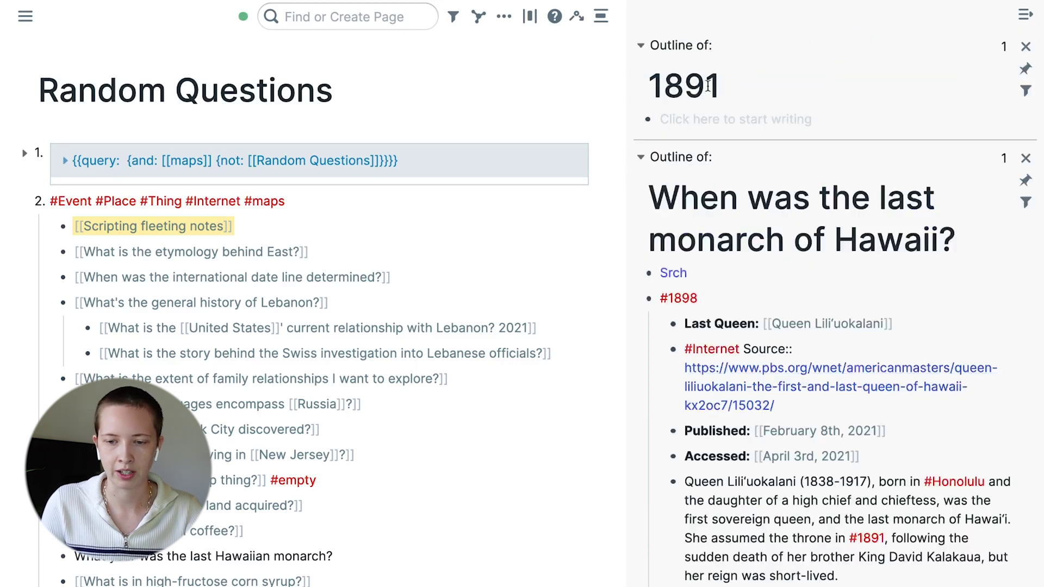
left_click(699, 121)
type("#TL")
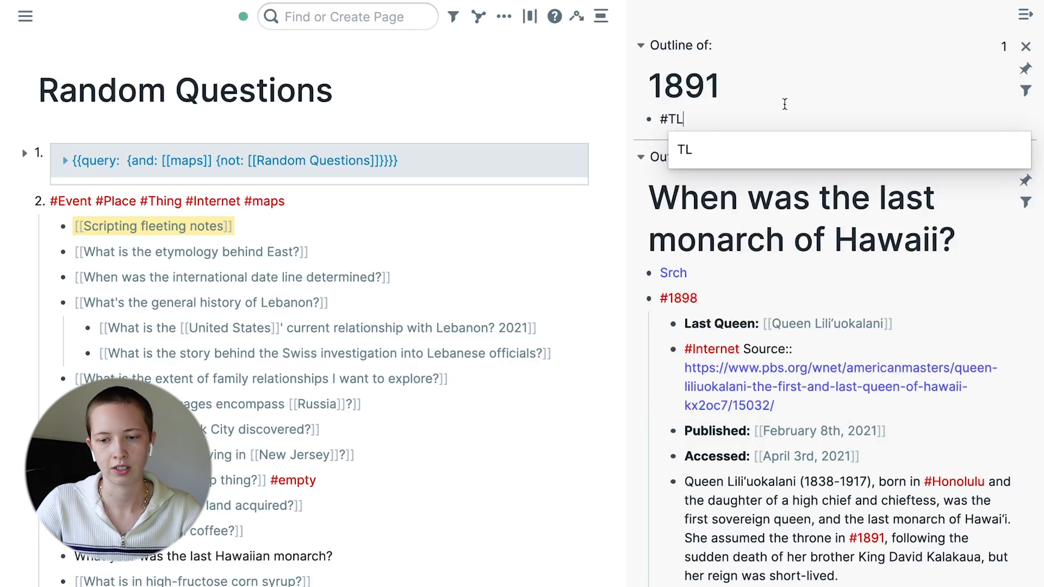
left_click(804, 35)
left_click(1025, 46)
left_click(1027, 46)
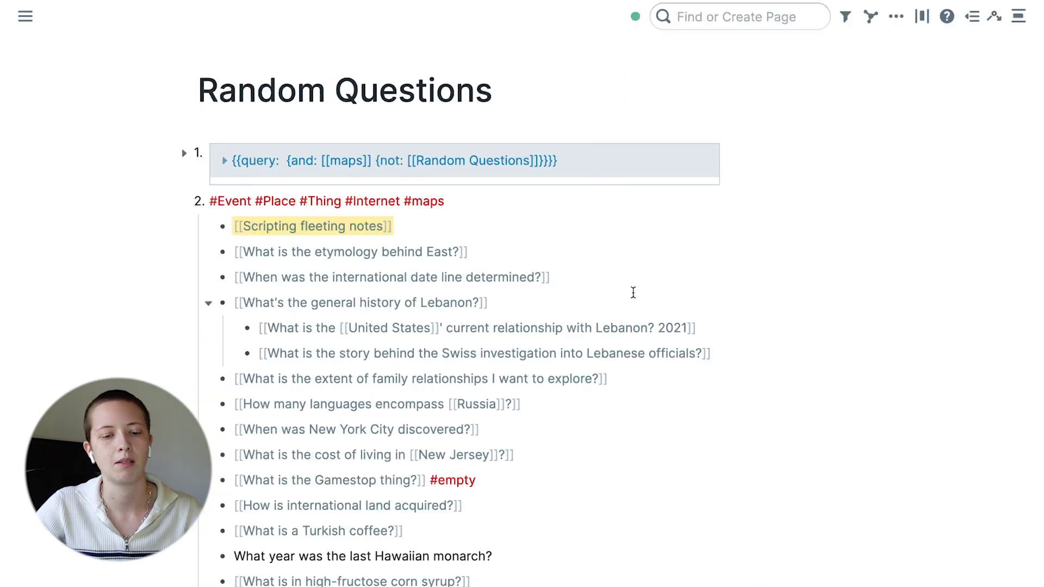
Step: Change the Random Questions query from [[maps]] to [[TL]], listing 28 year pages
left_click(357, 155)
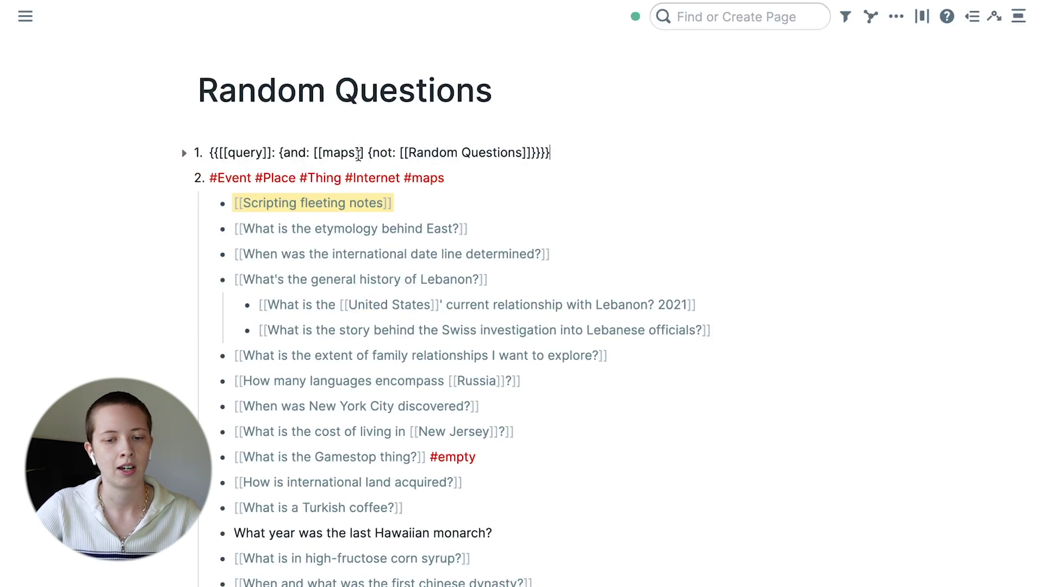
left_click_drag(355, 154, 320, 154)
type("TL")
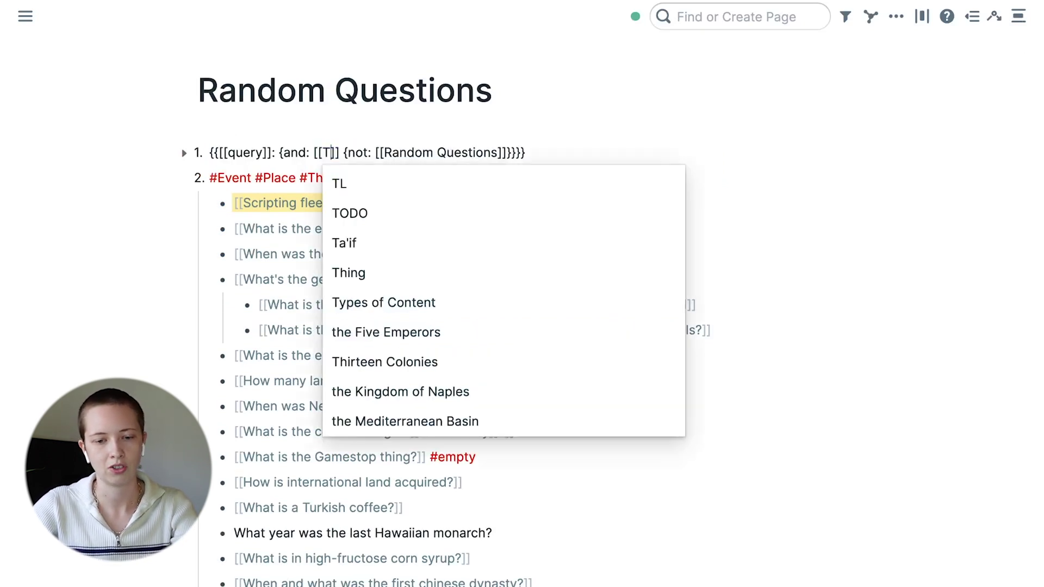
left_click(180, 137)
scroll(245, 170, "down", 5)
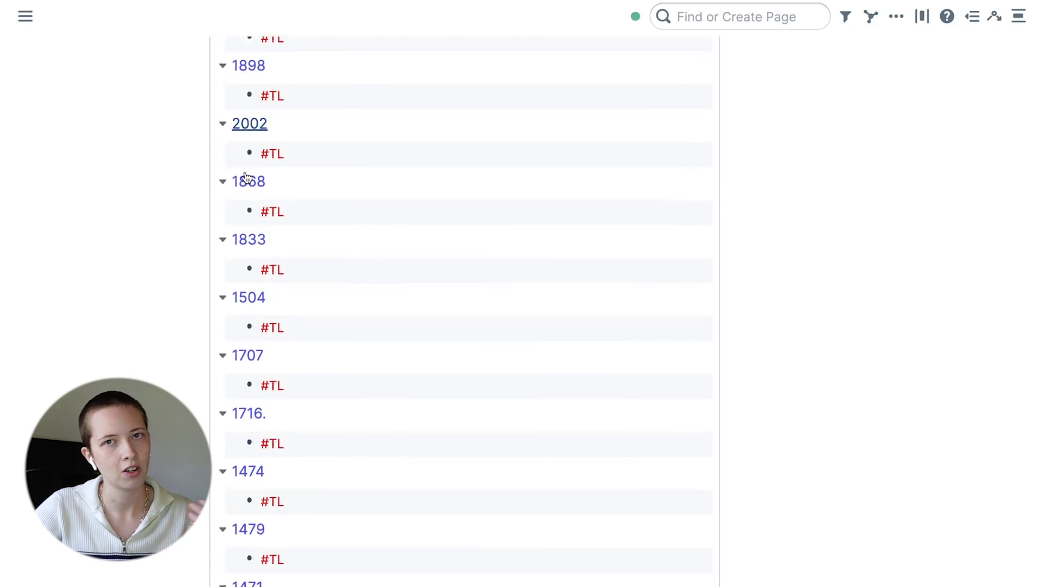
scroll(244, 174, "down", 3)
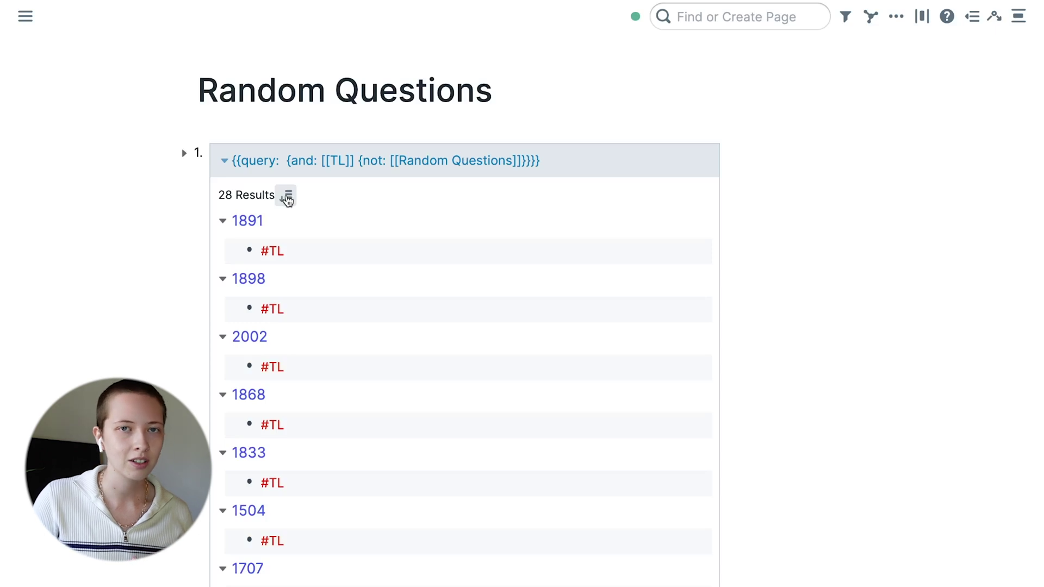
Step: Sort the TL query results by page title
left_click(287, 196)
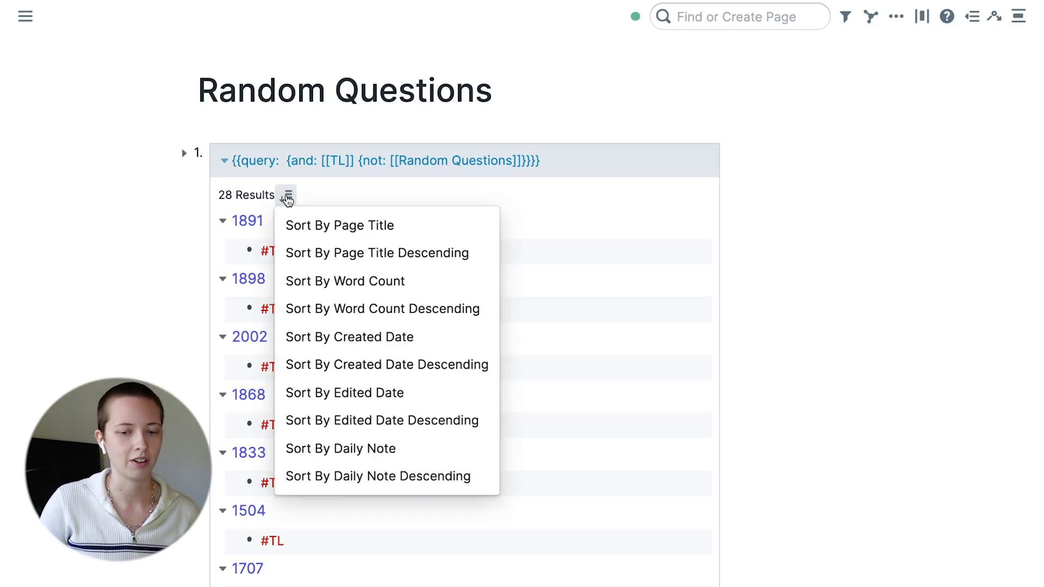
left_click(342, 226)
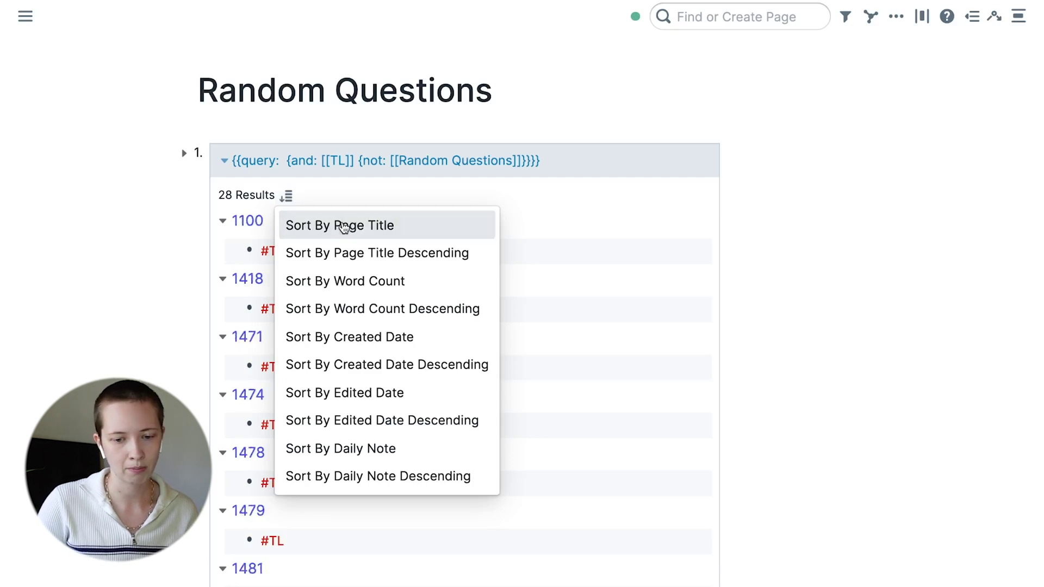
left_click(132, 226)
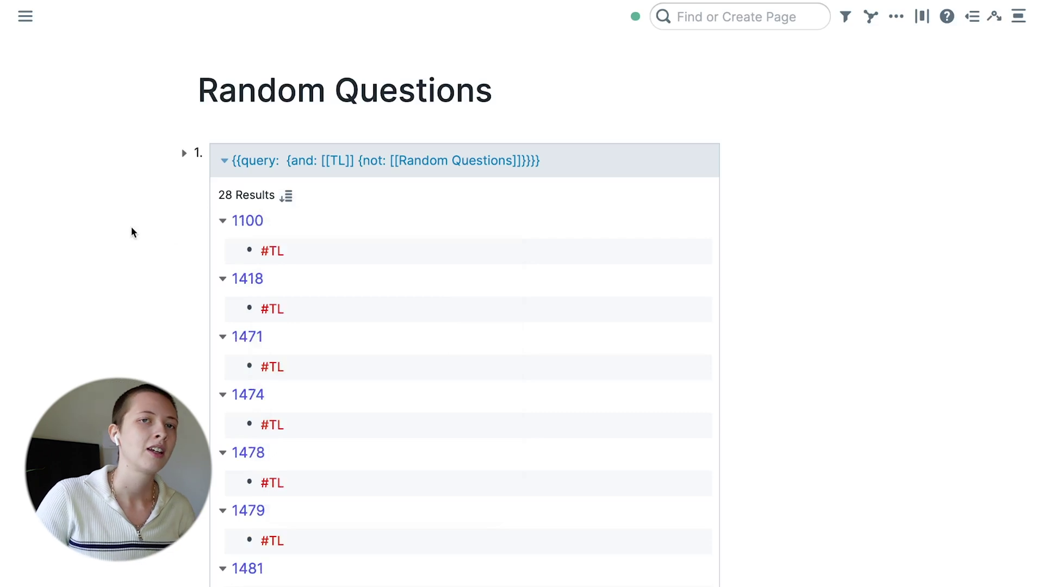
Step: Open the 1898 page in the sidebar and show its linked reference
scroll(132, 226, "down", 3)
scroll(131, 226, "up", 3)
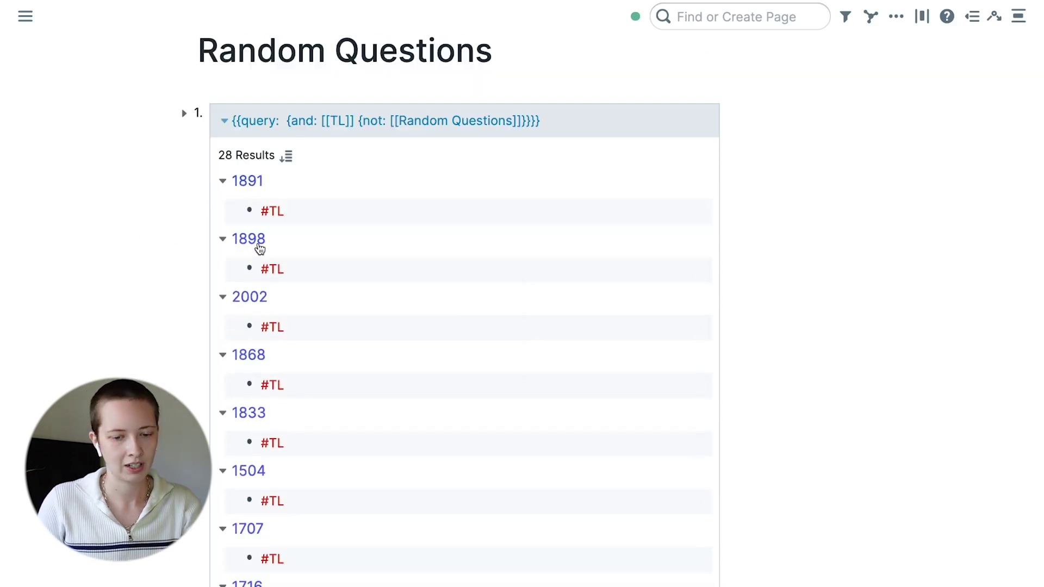
left_click(259, 242, "shift")
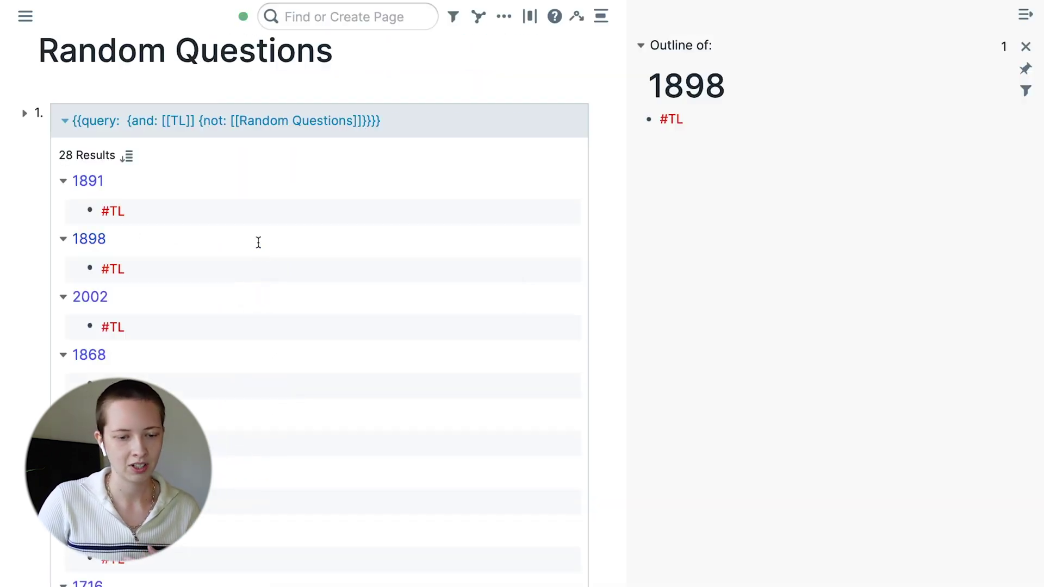
left_click(1005, 47)
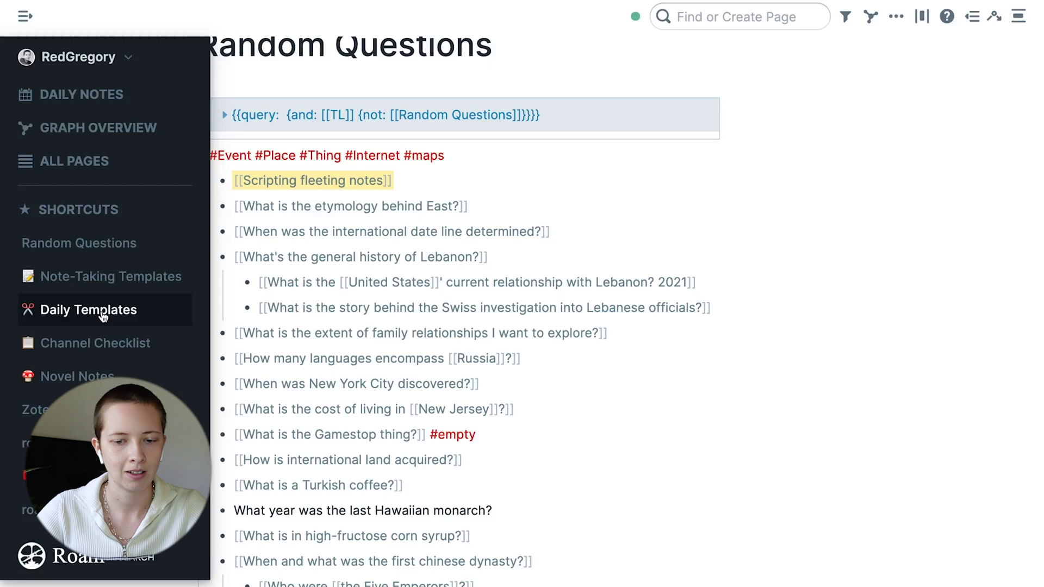
Step: Go through the Daily Templates shortcut to the Note-Taking Templates page
left_click(104, 316)
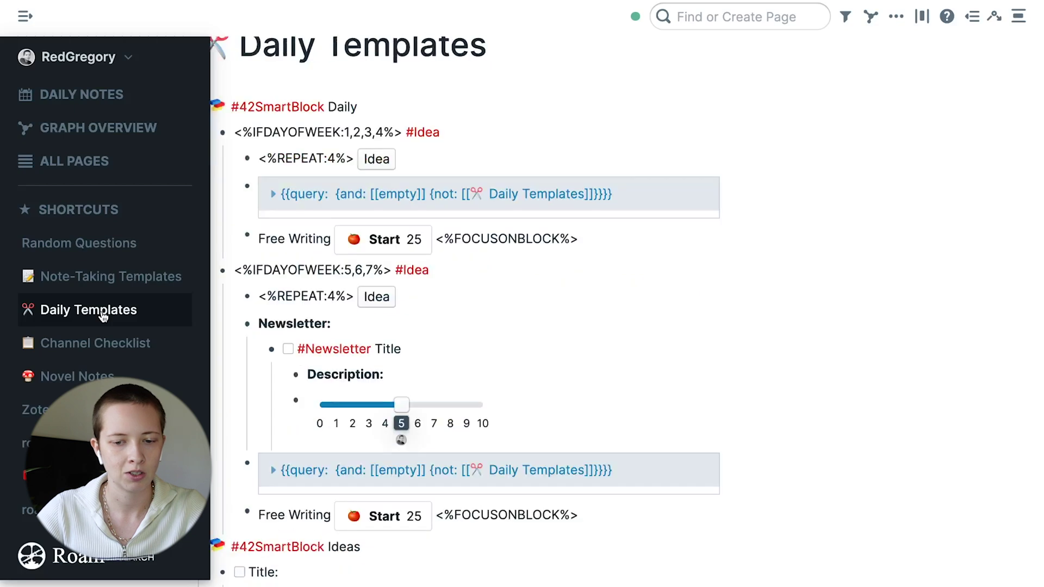
left_click(97, 283)
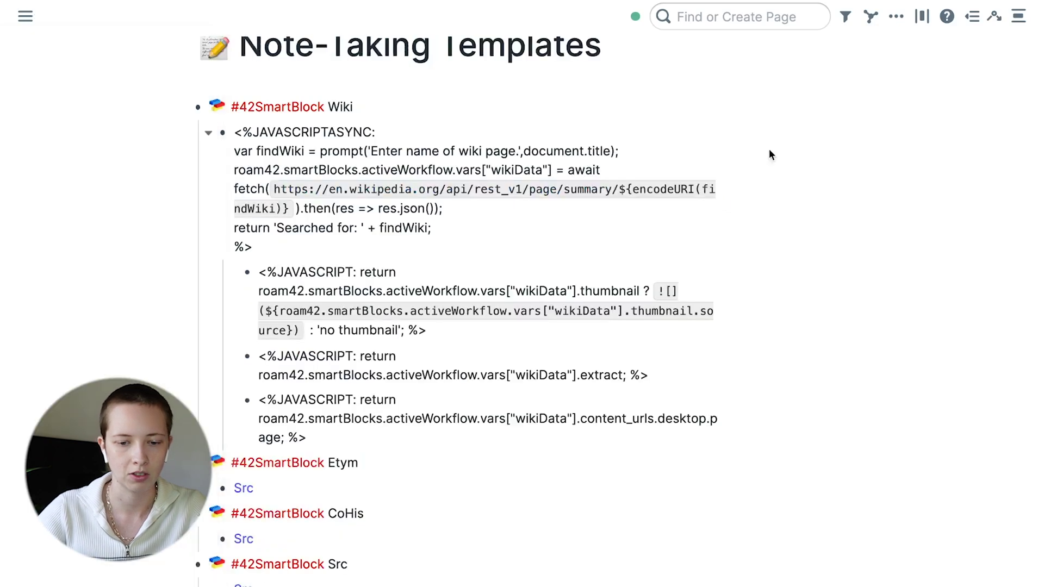
Step: Collapse all SmartBlocks, review the Wiki SmartBlock's JavaScript, then expand the Etym SmartBlock
key("ctrl+Up")
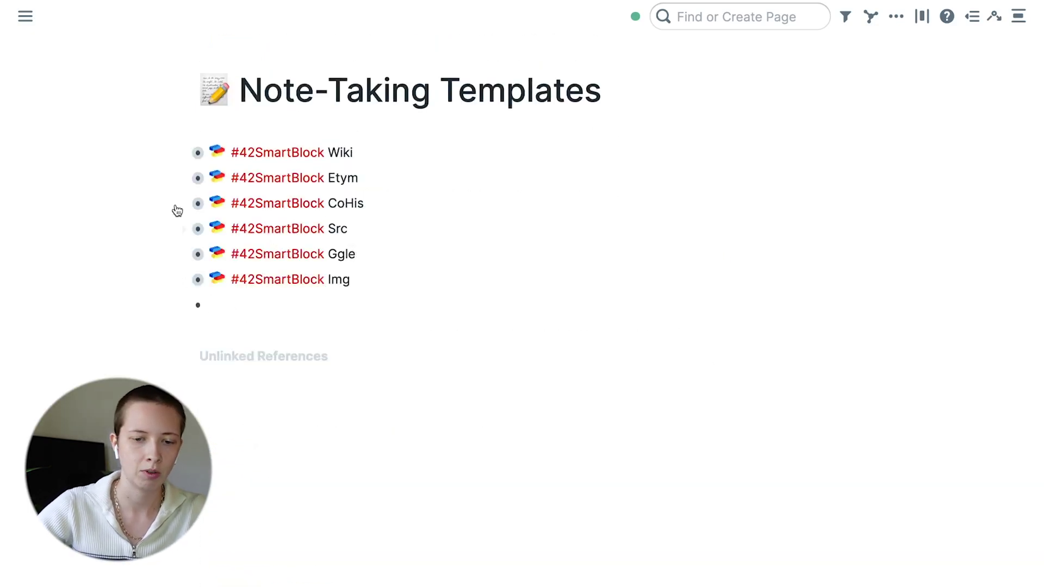
left_click(182, 154)
scroll(369, 294, "down", 2)
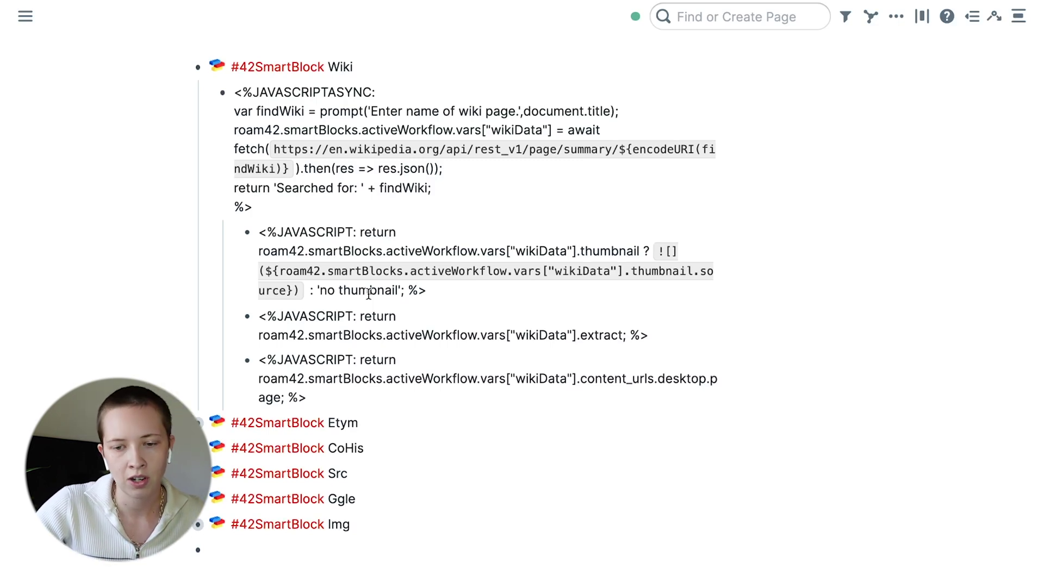
scroll(222, 138, "up", 2)
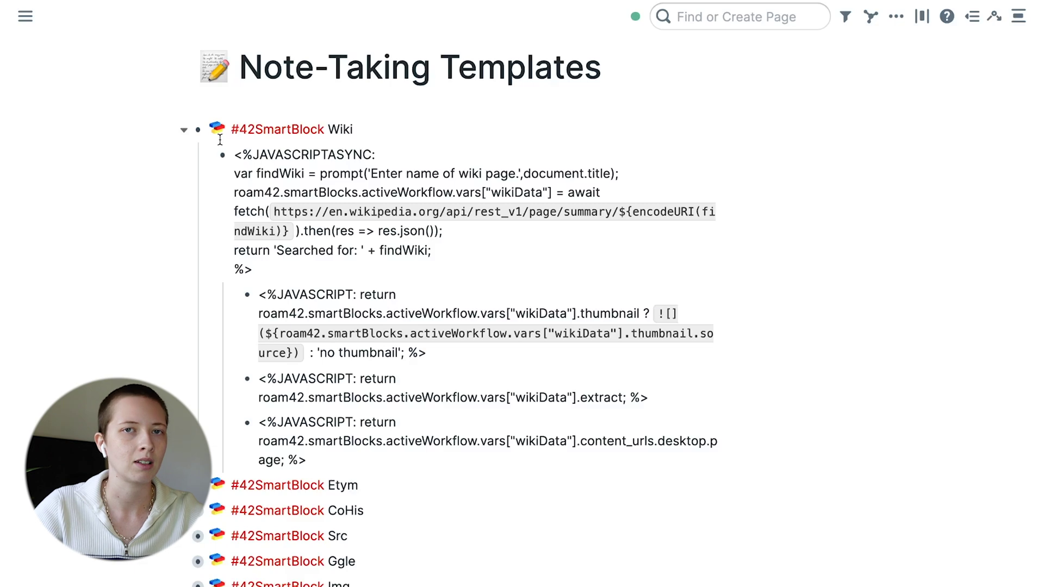
scroll(223, 284, "down", 3)
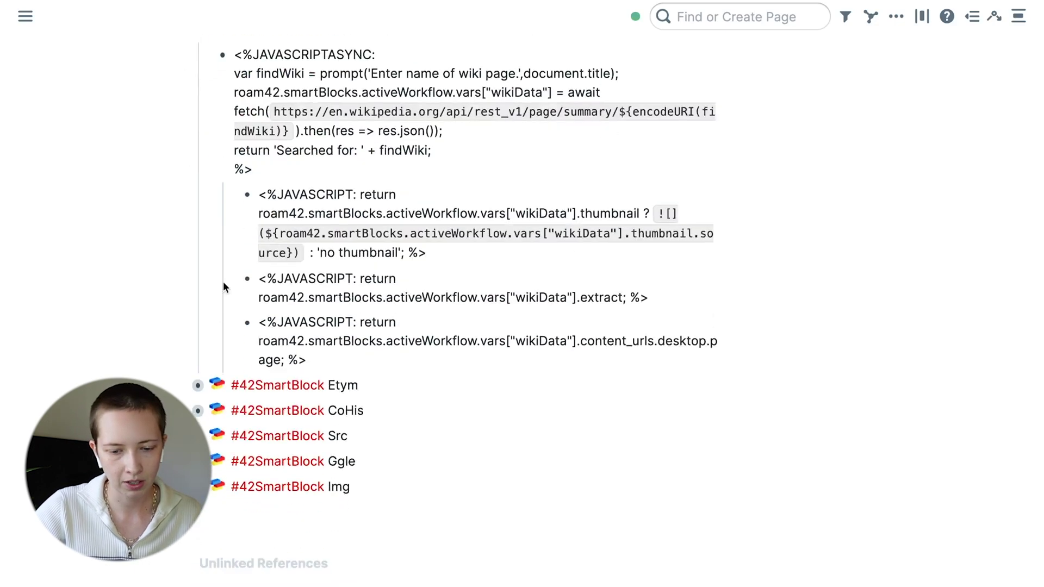
left_click(184, 389)
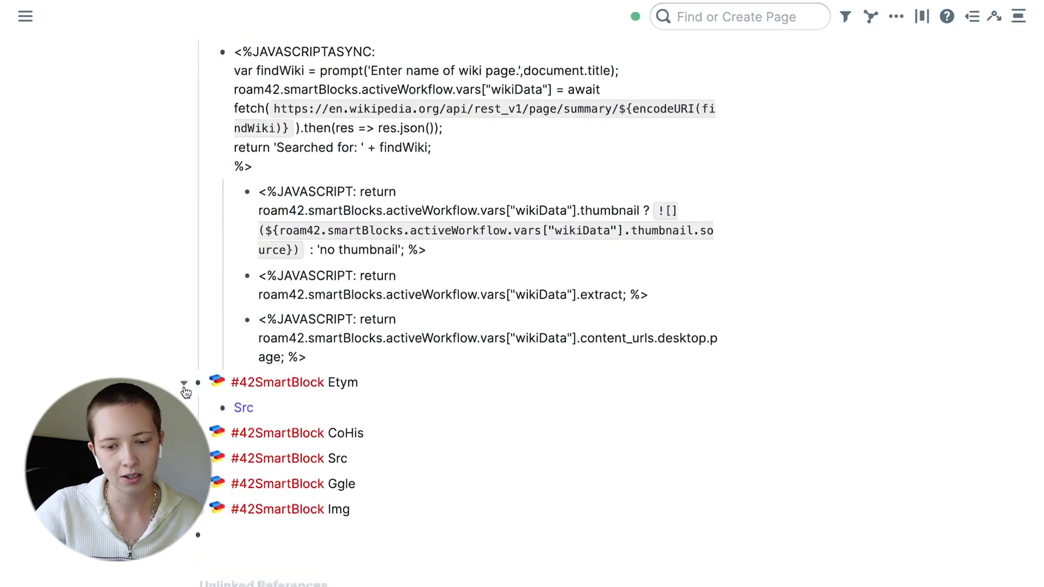
Step: Show the Etym Src block's raw etymonline search URL ending in the <%INPUT:%> placeholder
scroll(207, 380, "down", 1)
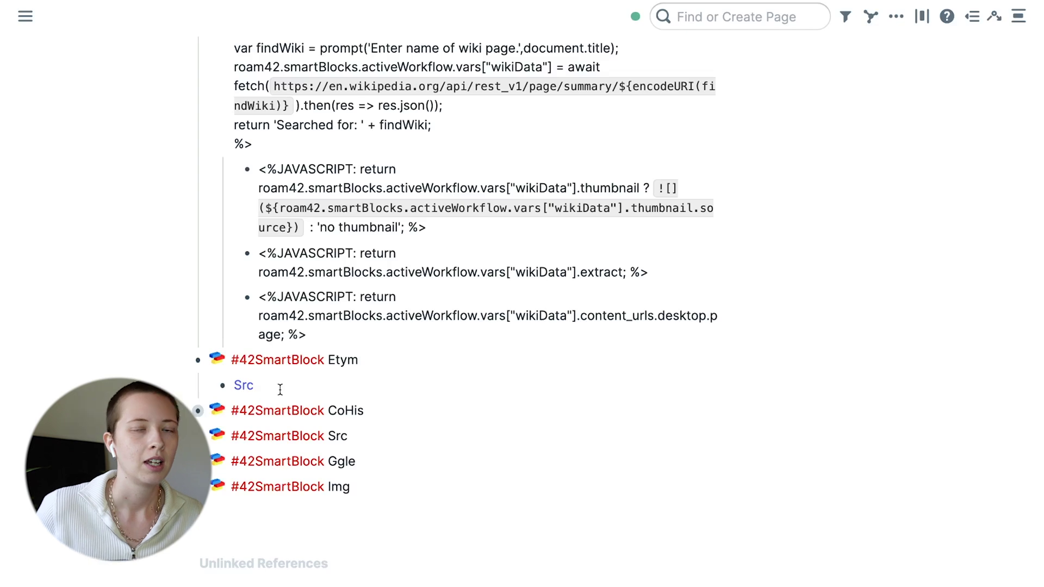
left_click(249, 385)
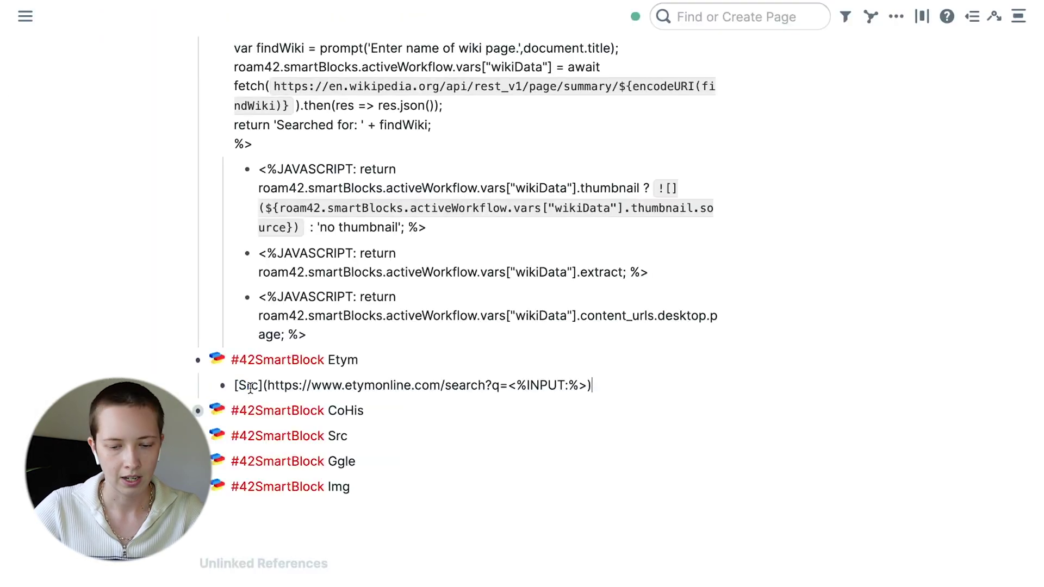
left_click_drag(267, 386, 597, 386)
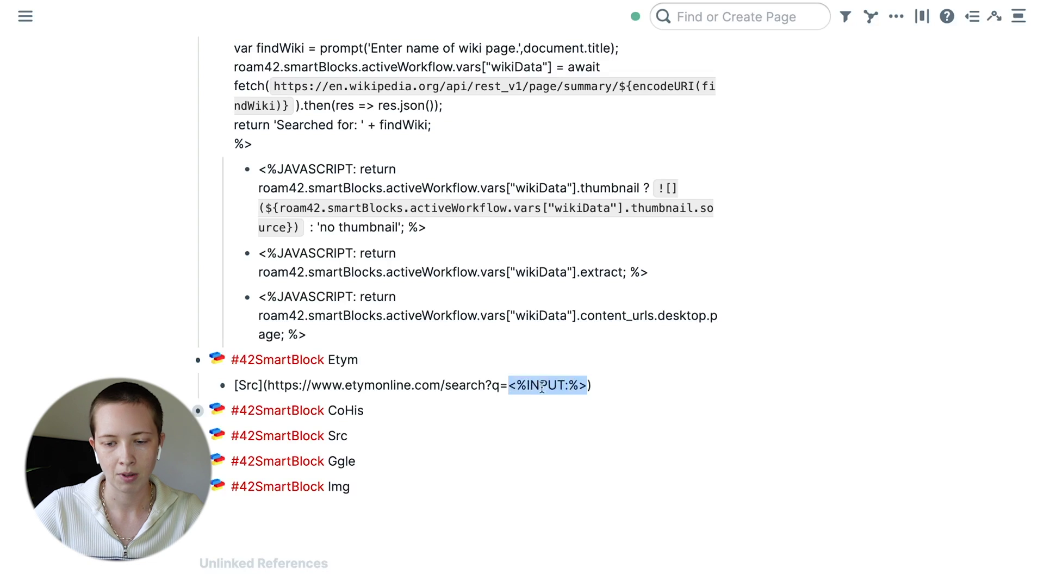
left_click(608, 386)
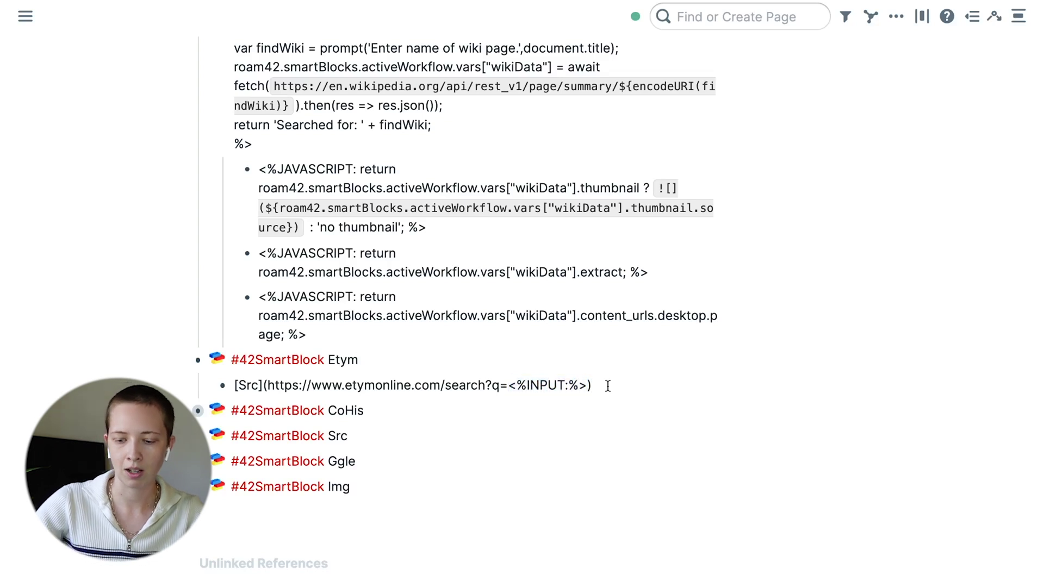
scroll(345, 456, "down", 1)
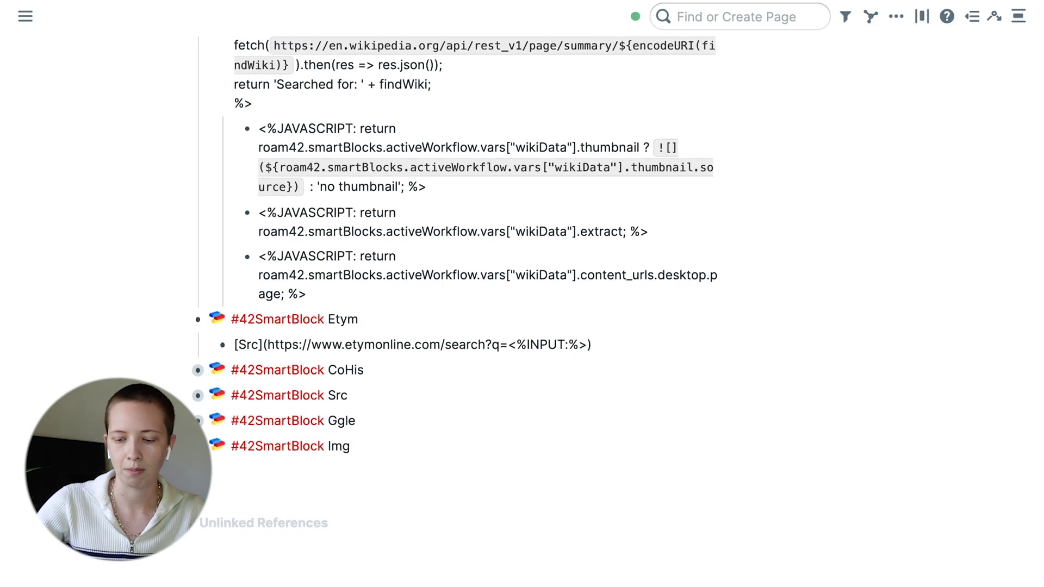
type("jj")
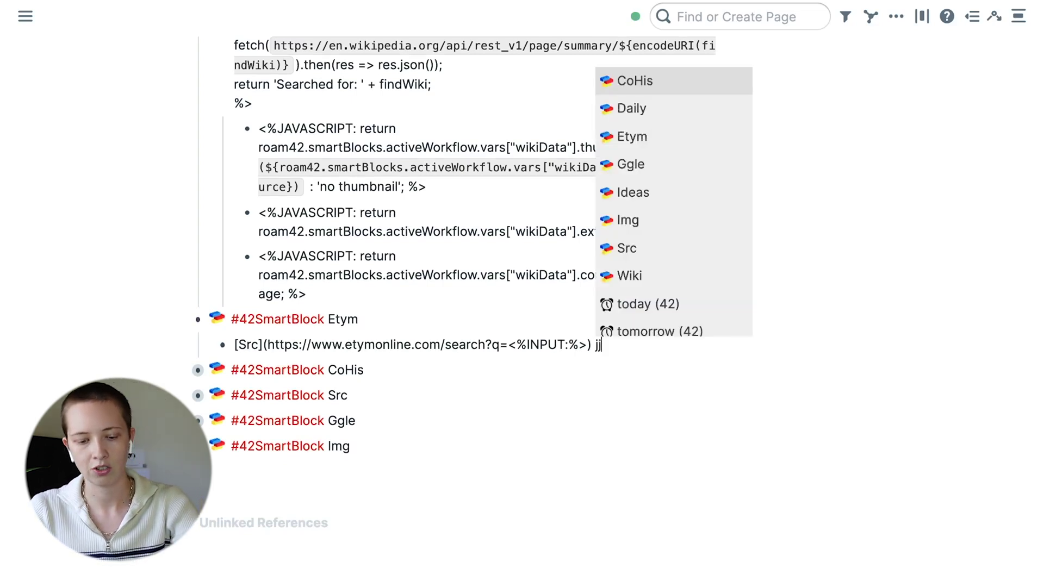
Step: Run the Etym SmartBlock for 'pirate' and open the resulting etymonline search link
key("Escape")
type("In")
key("Escape")
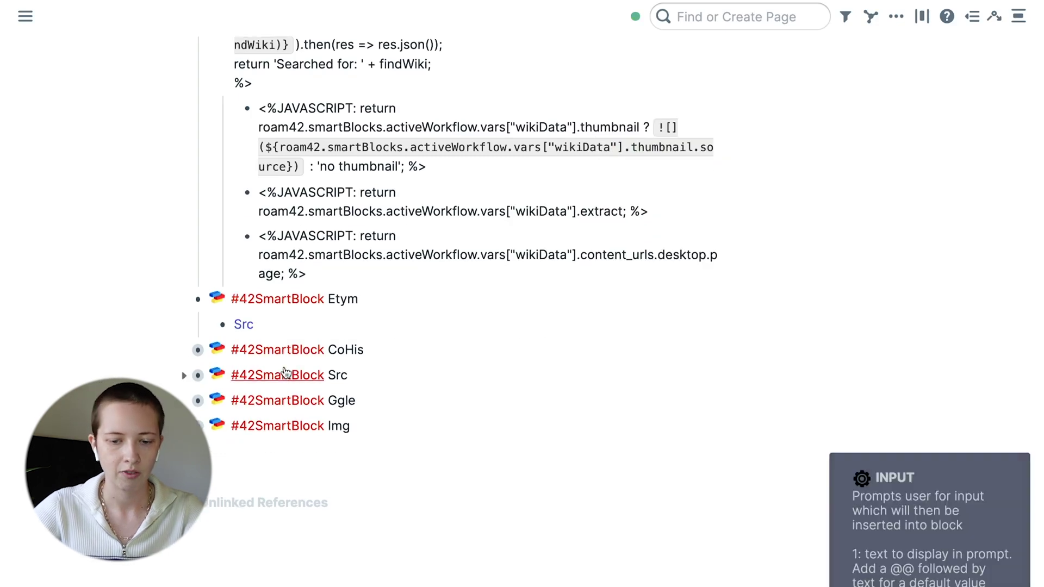
type("jj")
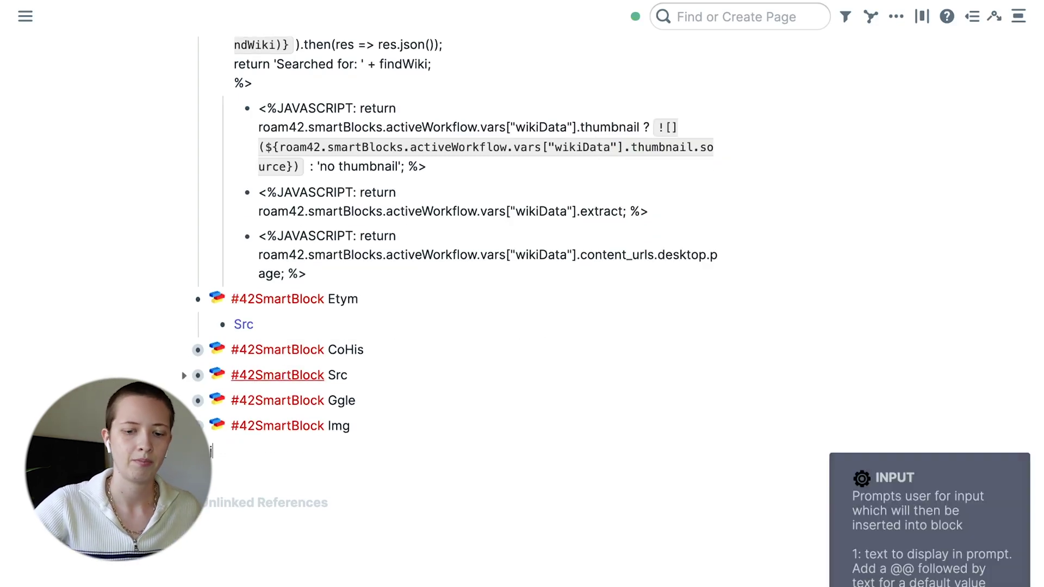
key("Down")
key("Down")
key("Return")
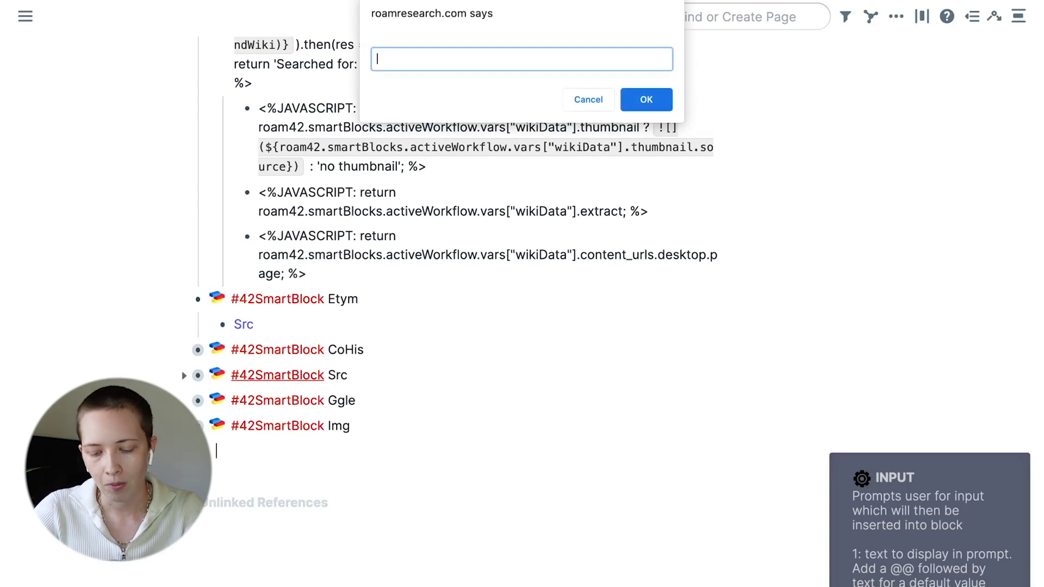
type("pi")
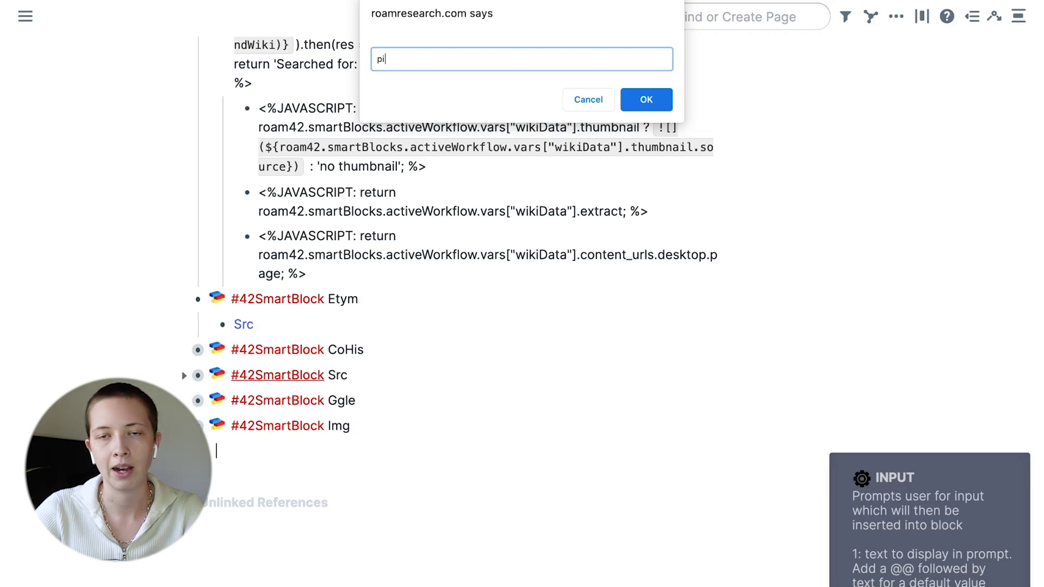
type("rate")
key("Return")
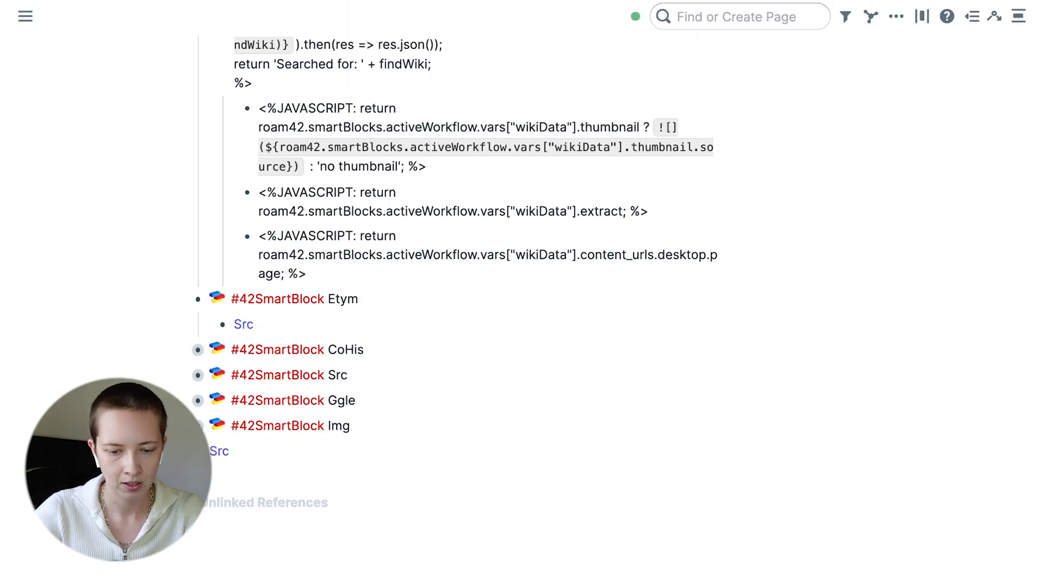
left_click(217, 450)
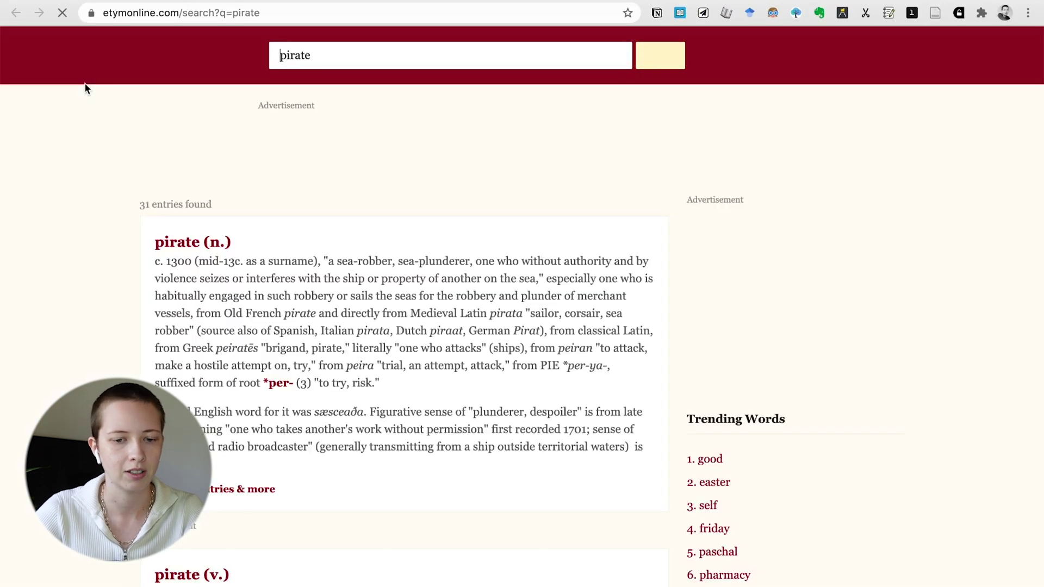
Step: Clip two passages of the pirate (n.) etymology on etymonline, then return to Roam's Src block
scroll(85, 88, "down", 2)
scroll(85, 88, "down", 1)
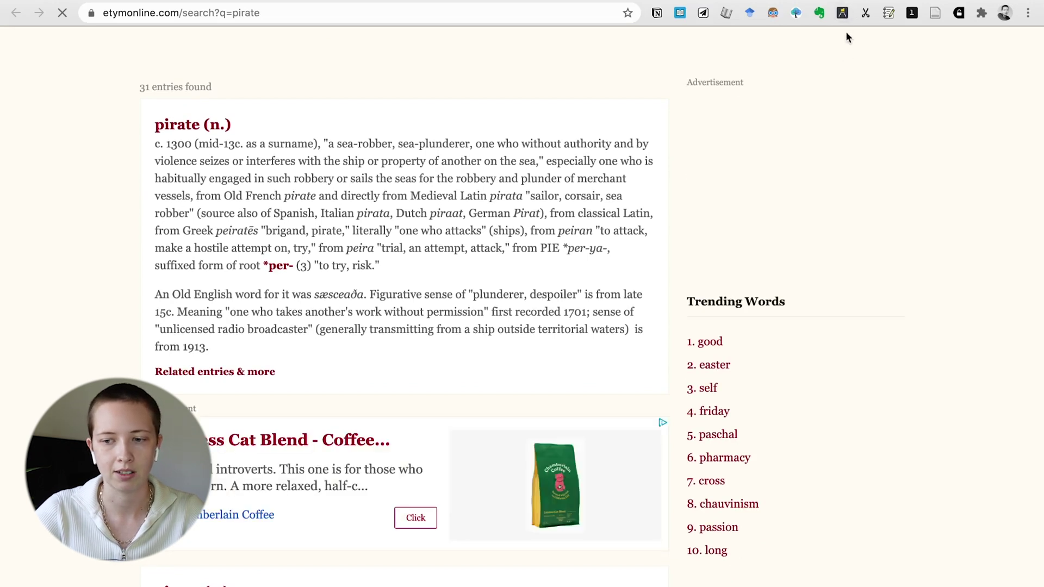
left_click_drag(155, 143, 196, 216)
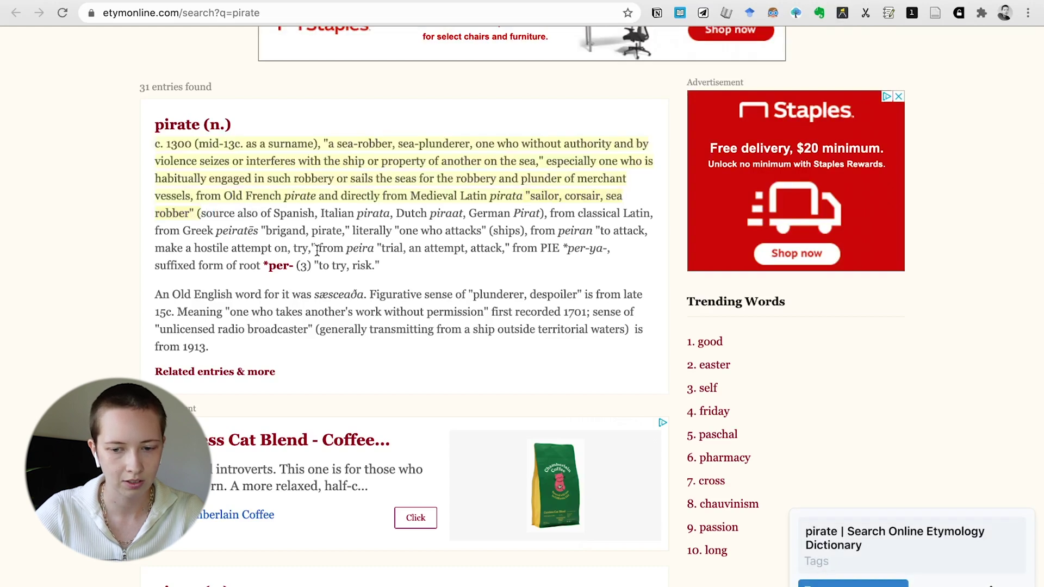
left_click_drag(317, 248, 380, 266)
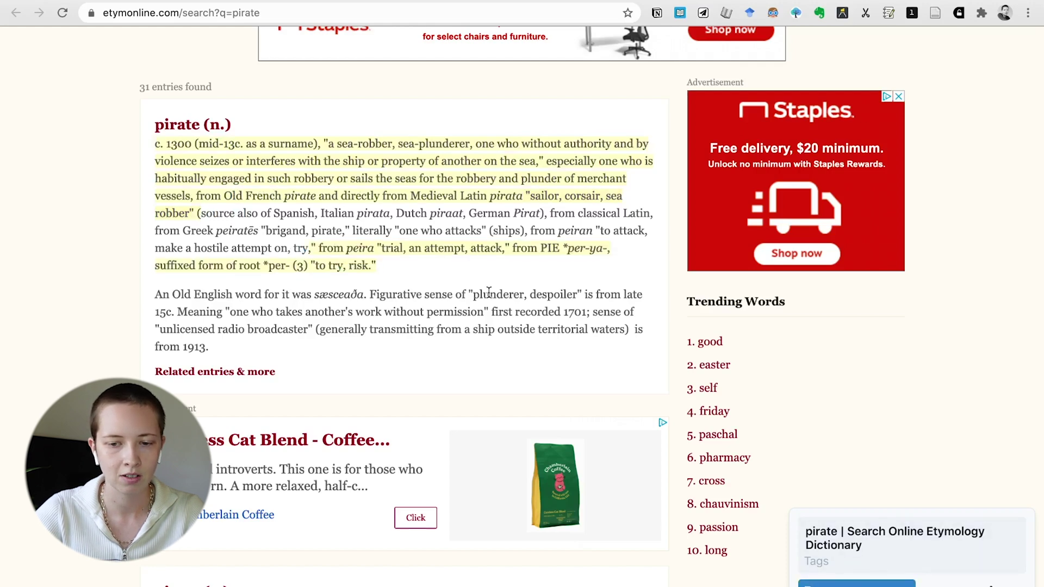
key("super+Tab")
left_click(489, 451)
Step: Paste the clipped pirate excerpt under Src and start a link to 'What is the general history of Iraq?'
key("Return")
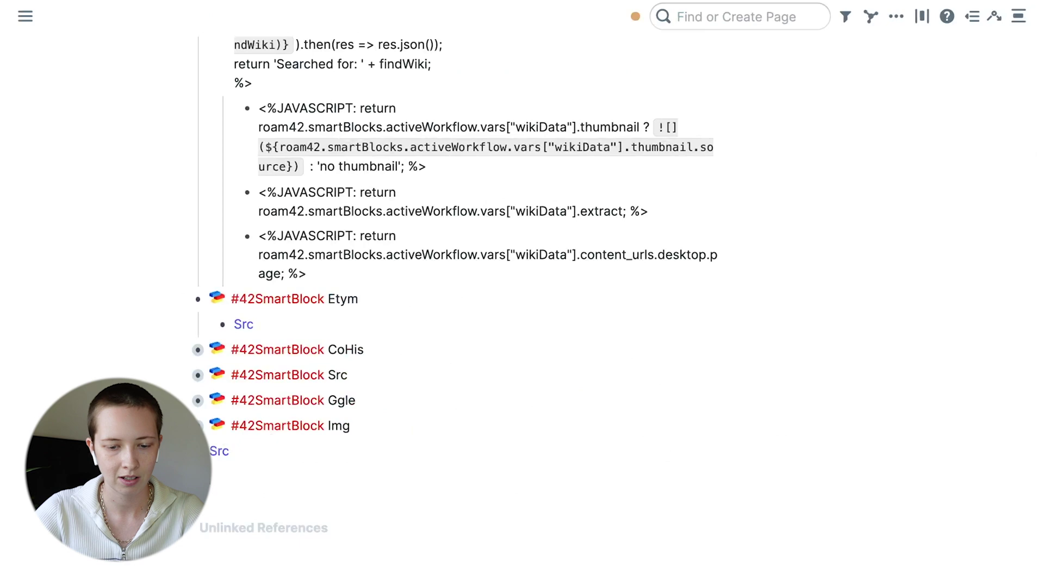
key("super+v")
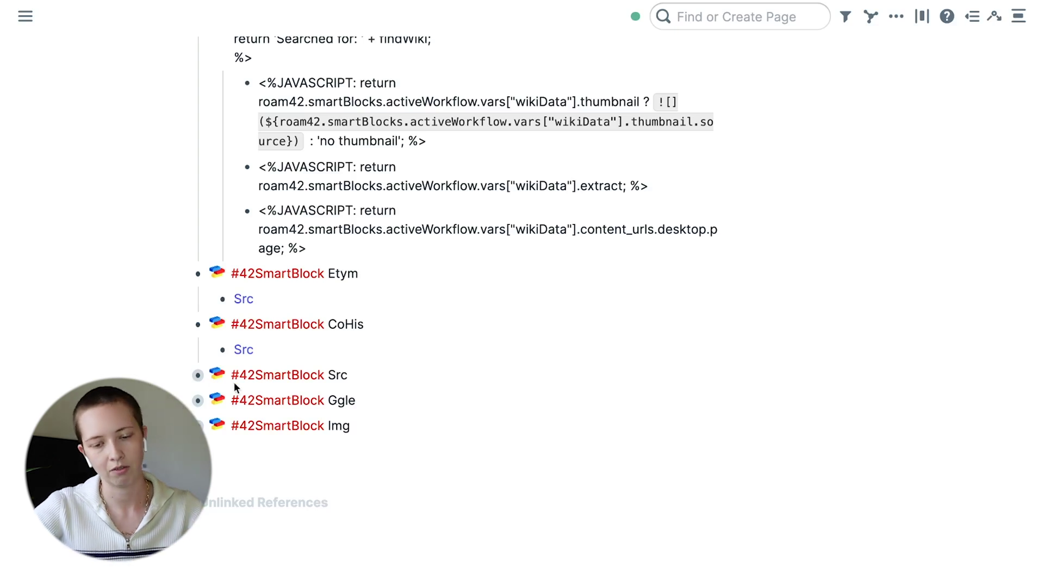
left_click(247, 449)
type("[[The")
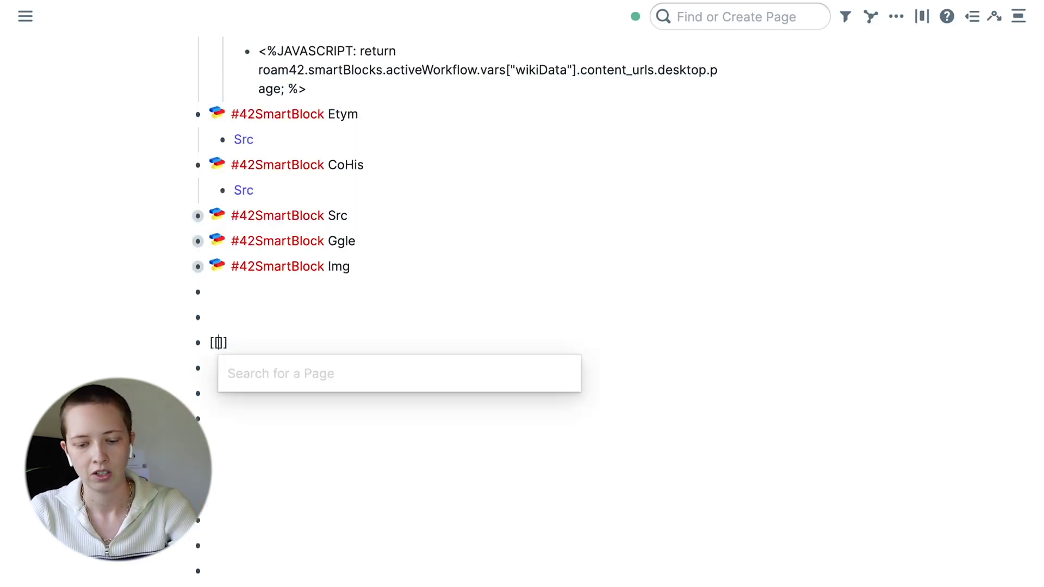
key("BackSpace")
key("BackSpace")
key("BackSpace")
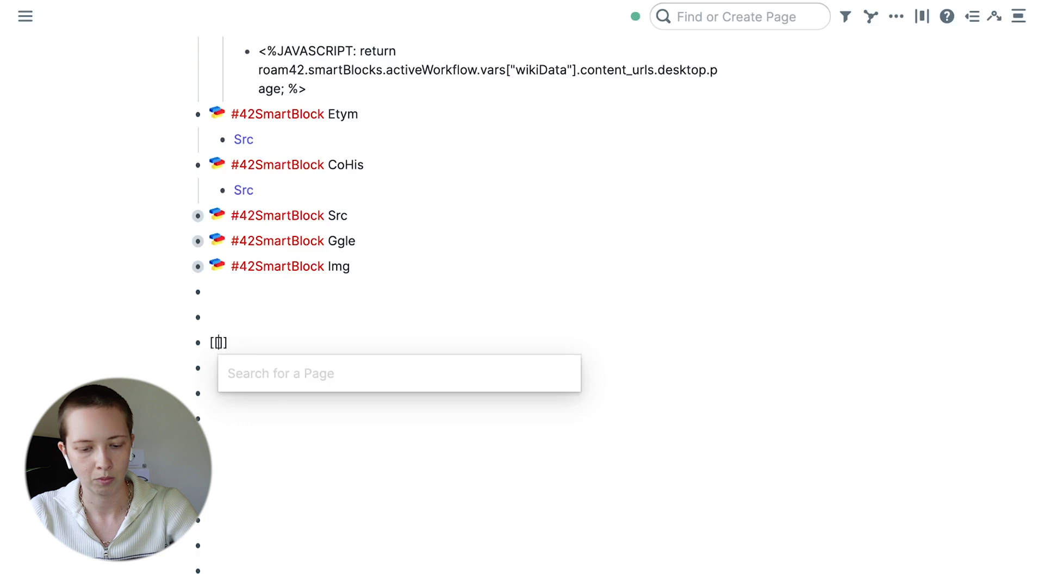
type("What is the genera")
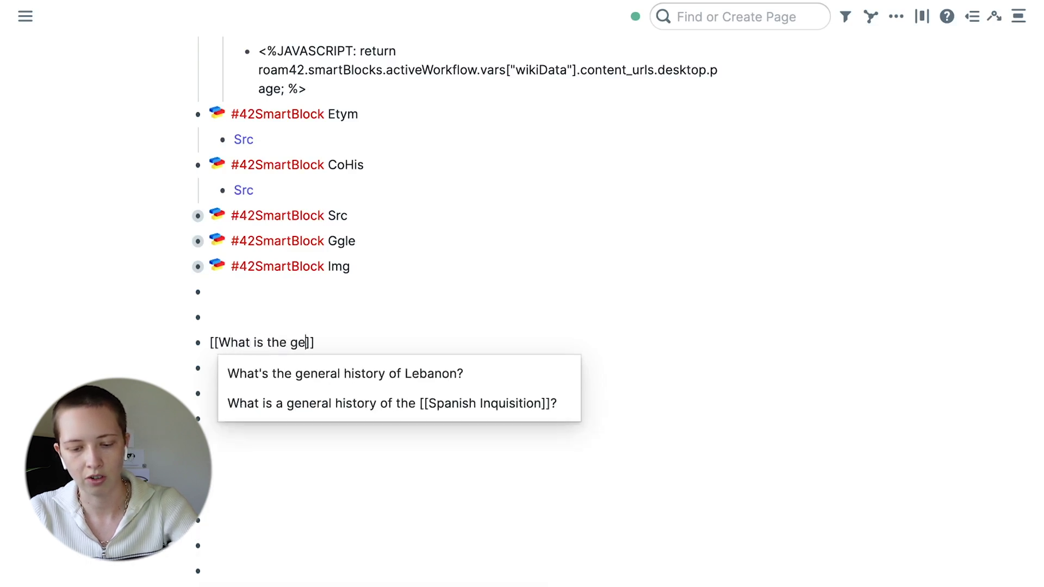
type("l history of l")
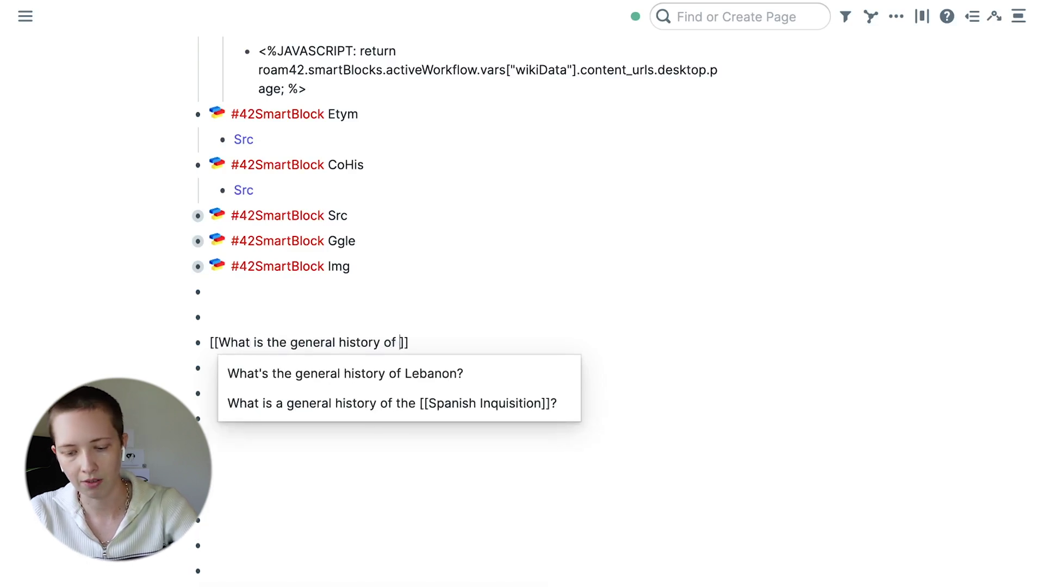
type("raq?")
Step: Open the Iraq history page in the sidebar, run CoHis with Iraq, and follow its link
key("ctrl+shift+o")
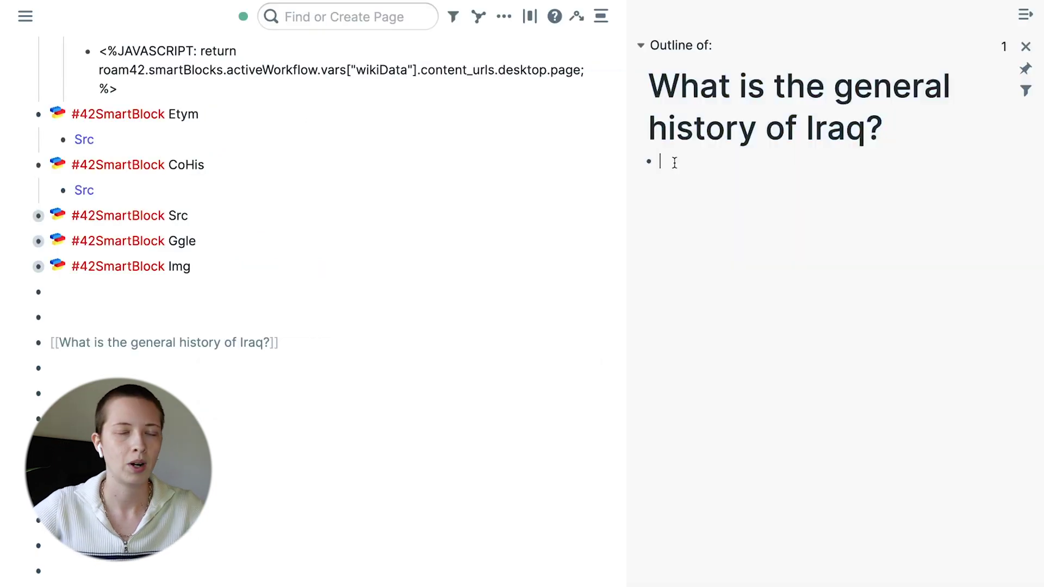
left_click(674, 163)
type("jj")
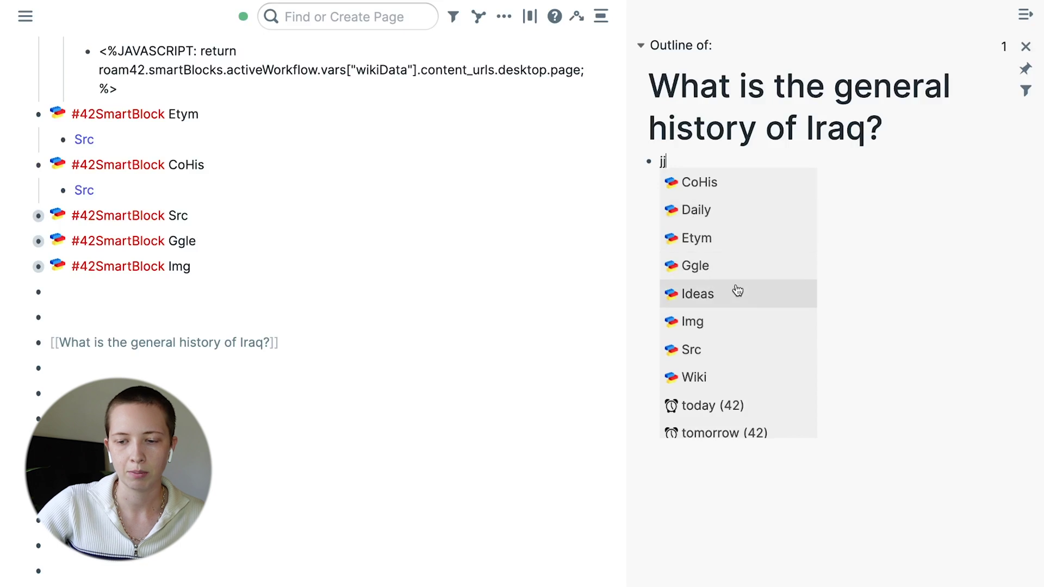
left_click(738, 189)
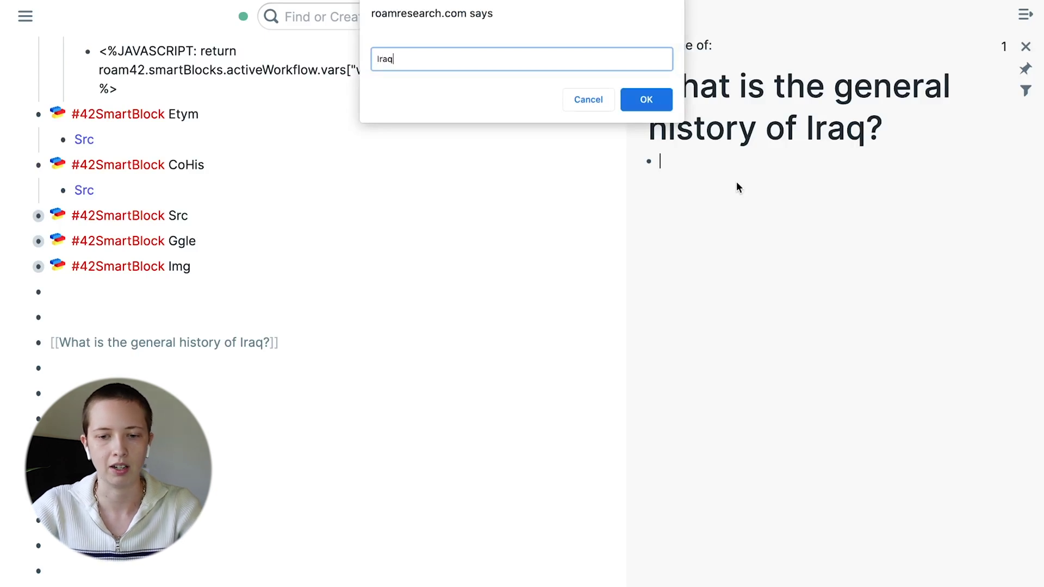
type("Iraq")
key("Return")
left_click(668, 161)
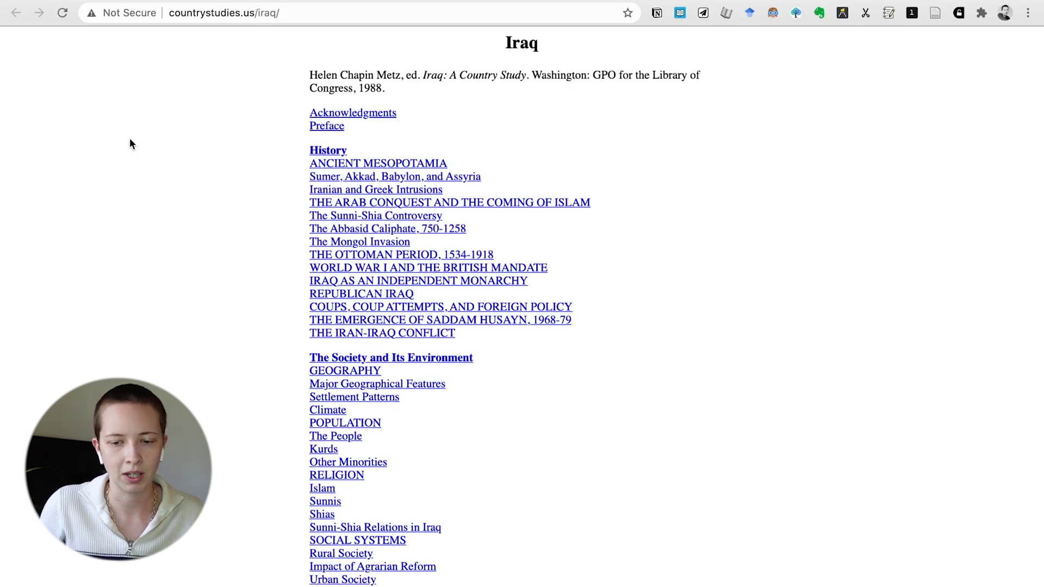
Step: Scroll through the Iraq country study's contents, then return to Roam
scroll(130, 140, "down", 15)
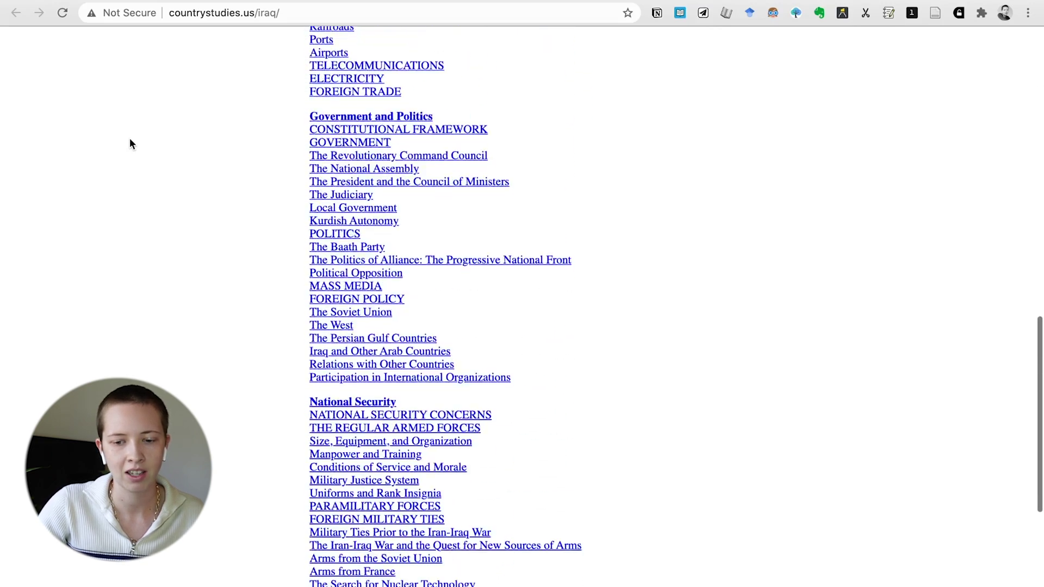
key("super+Tab")
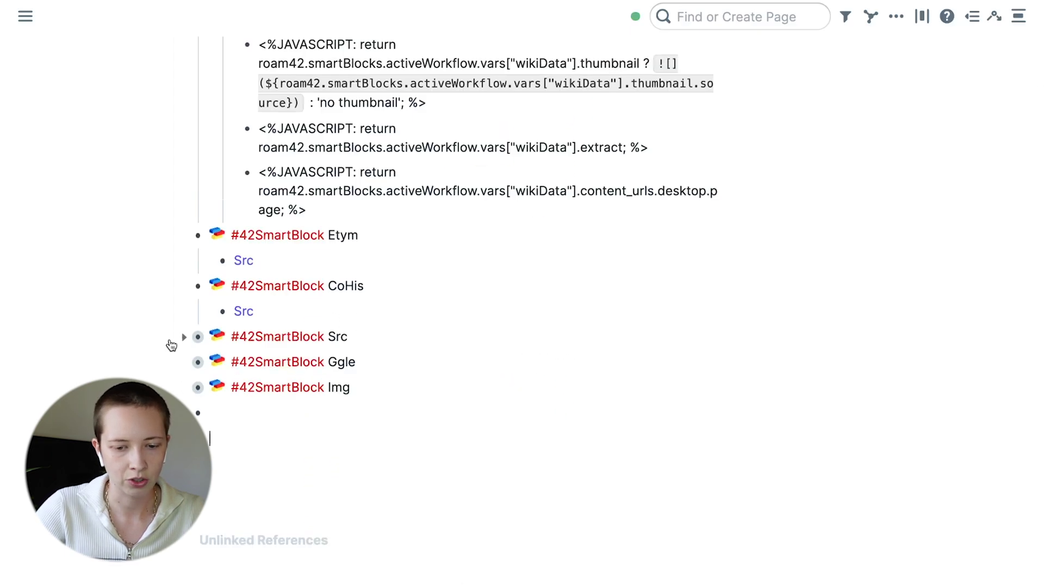
Step: Collapse CoHis and Etym, link [[When did the Roman Empire fall?]] in the sidebar, and Google its title
left_click(183, 286)
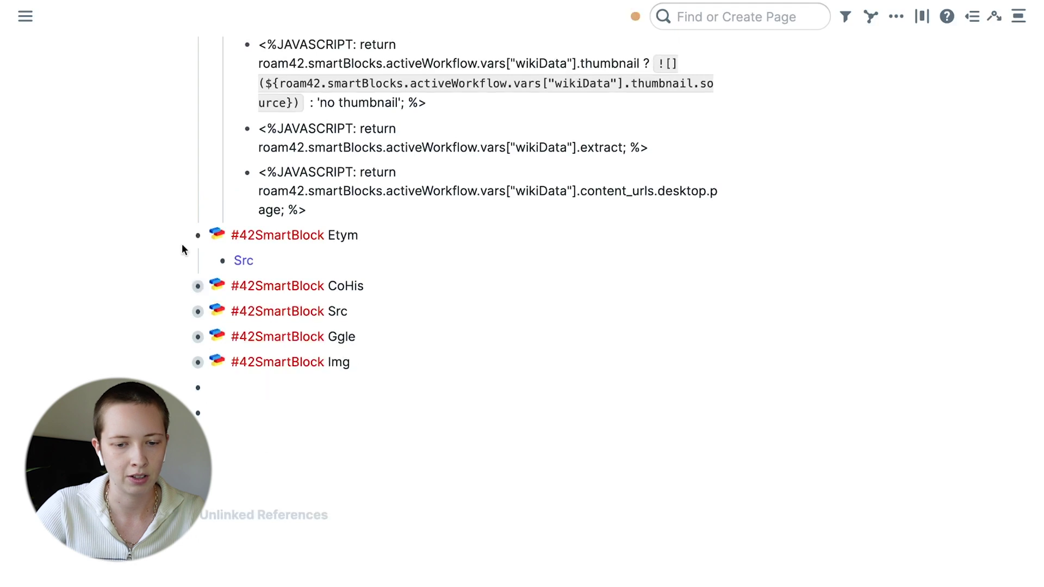
left_click(184, 235)
left_click(227, 404)
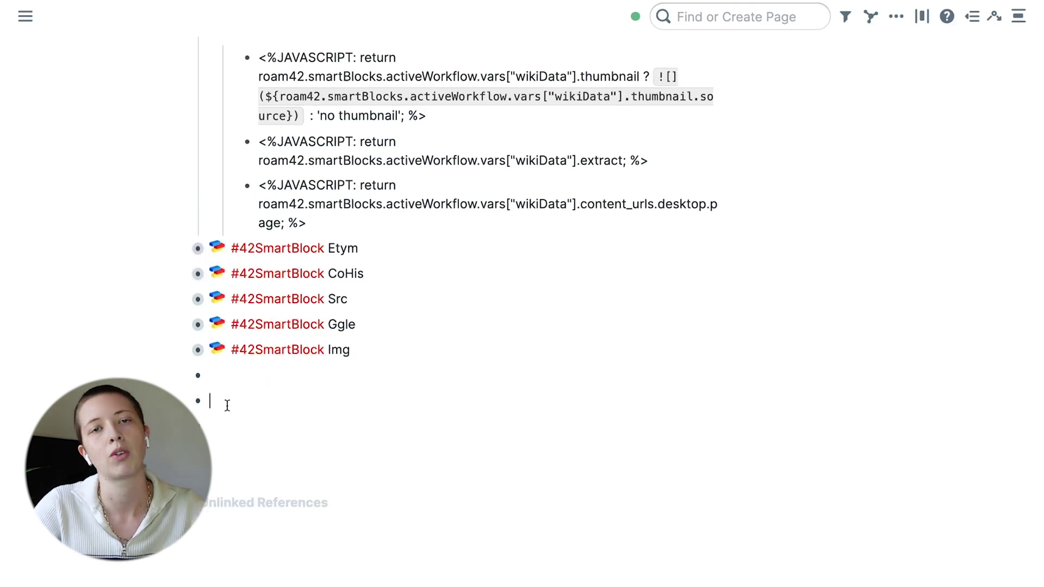
type("[[")
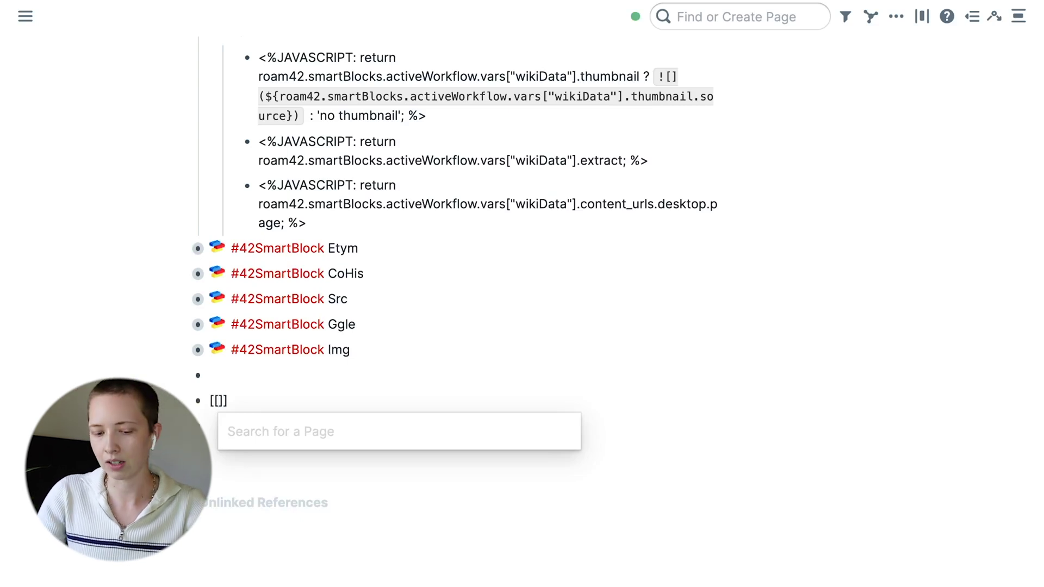
type("Wh")
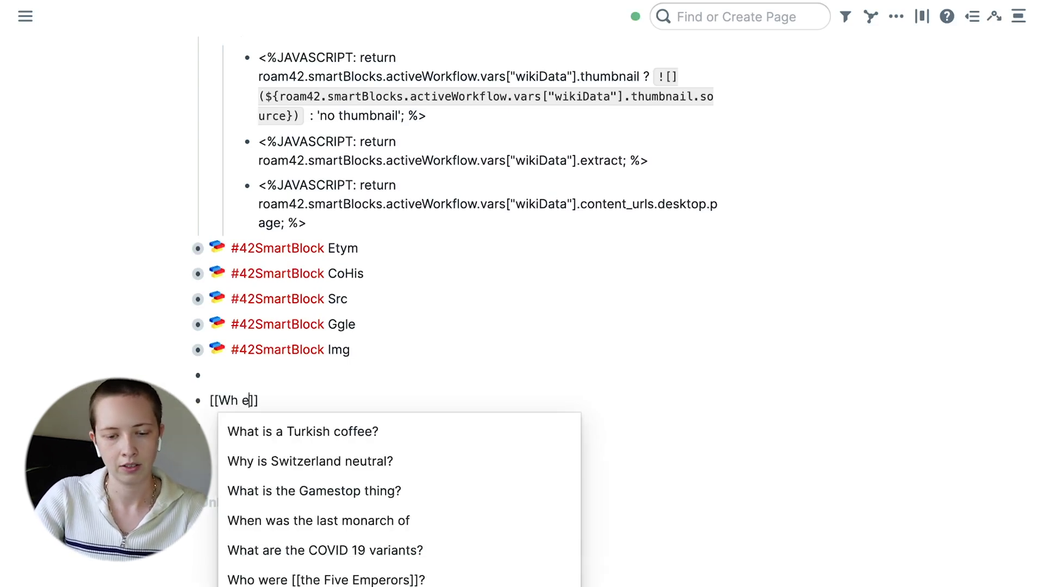
type("en did ")
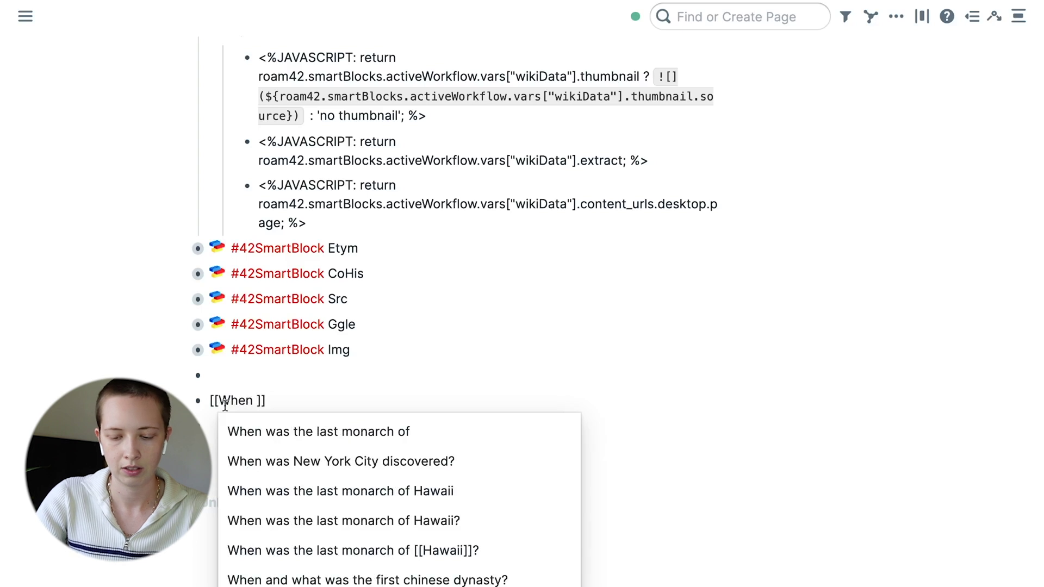
type("the Roman Emp")
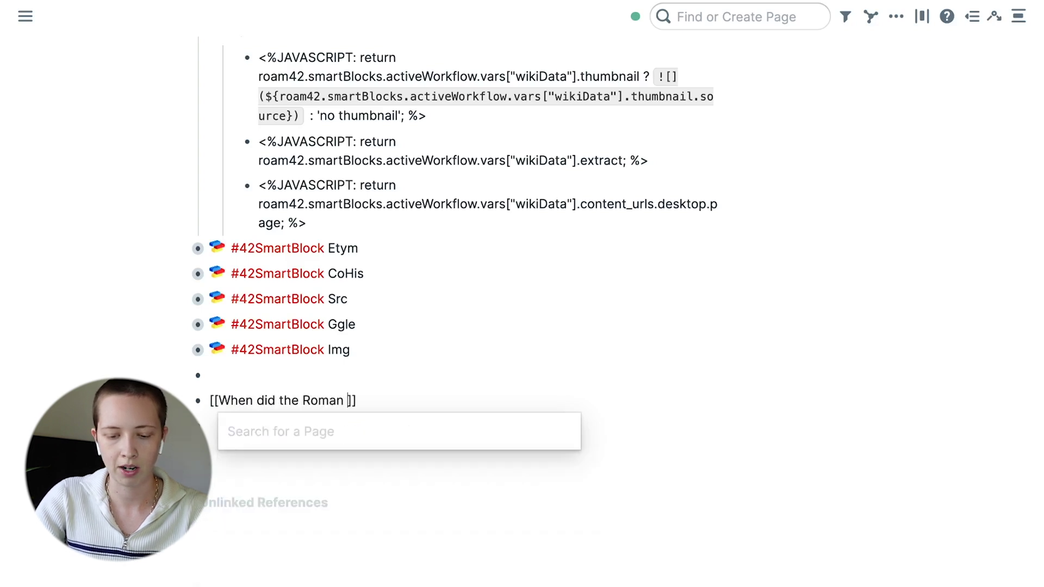
type("ire fall")
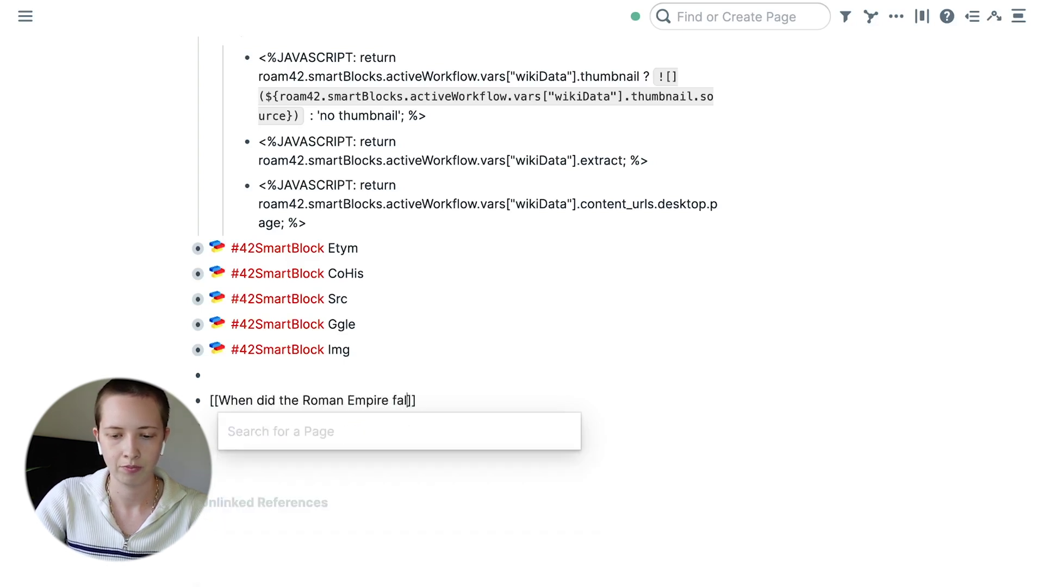
type("?")
key("ctrl+shift+o")
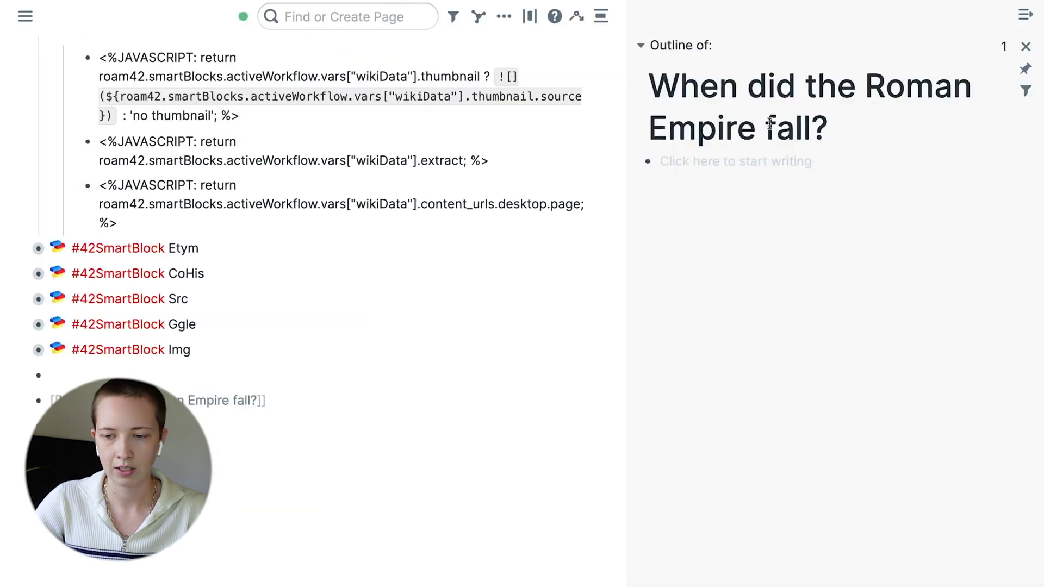
left_click_drag(821, 131, 832, 159)
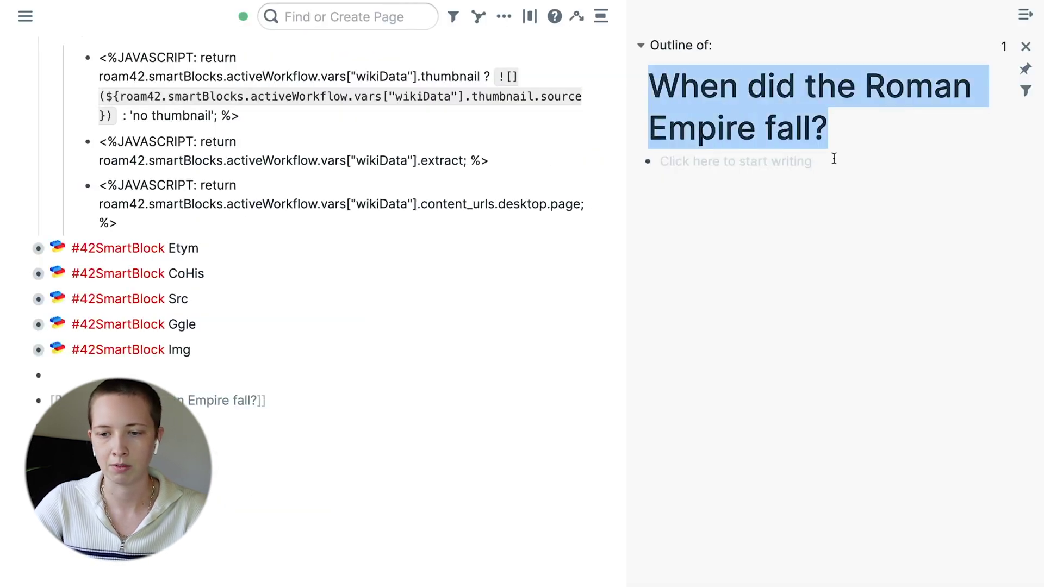
key("super+shift+l")
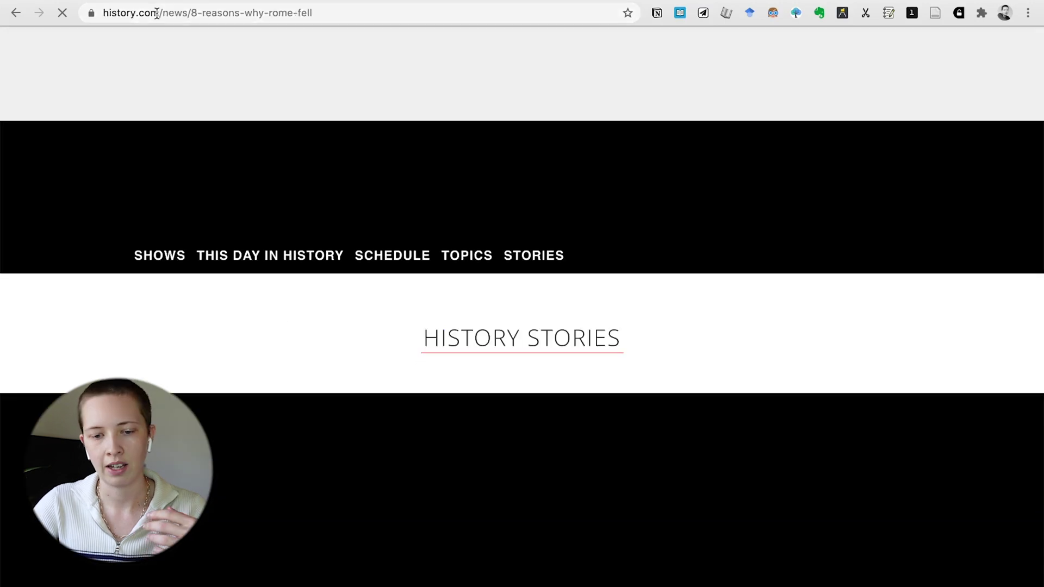
Step: Open the history.com '8 reasons why Rome fell' article from the search results
left_click(157, 12)
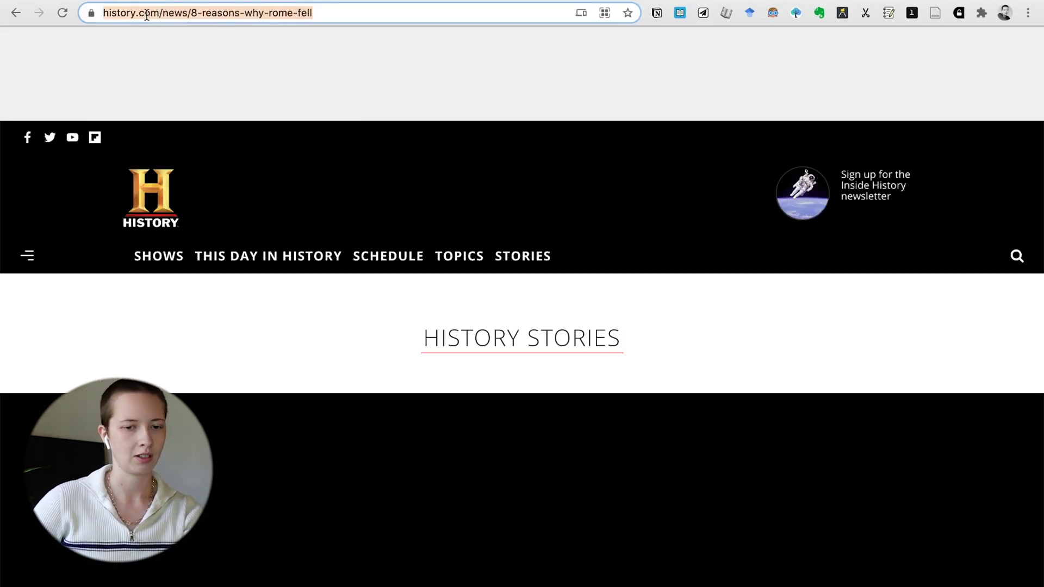
Step: Insert a Src link to the history.com article on the Roman Empire page via jj
key("super+Tab")
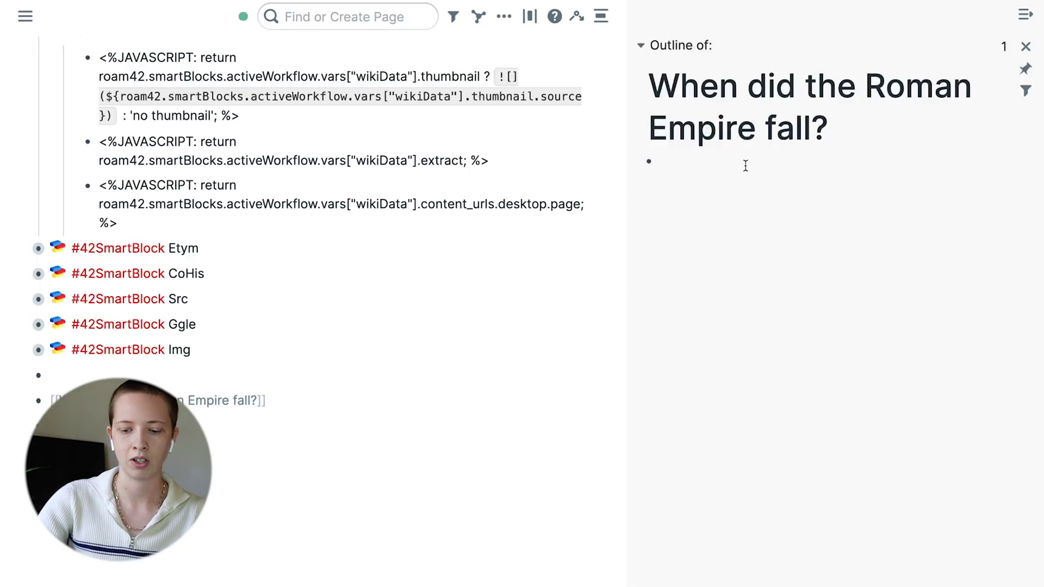
type("jj")
key("Down")
key("Down")
key("Down")
key("Down")
key("Down")
key("Down")
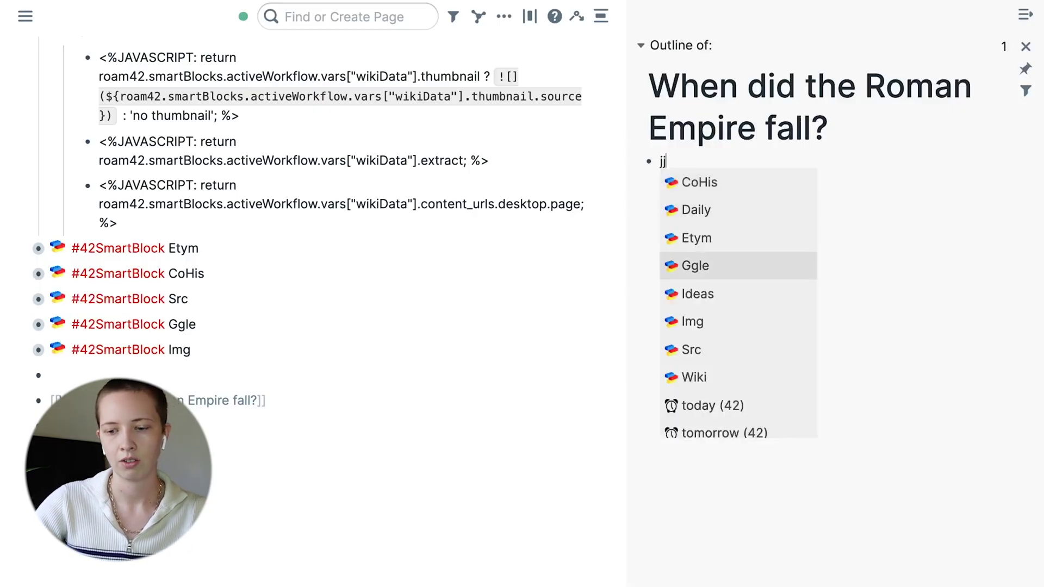
key("Return")
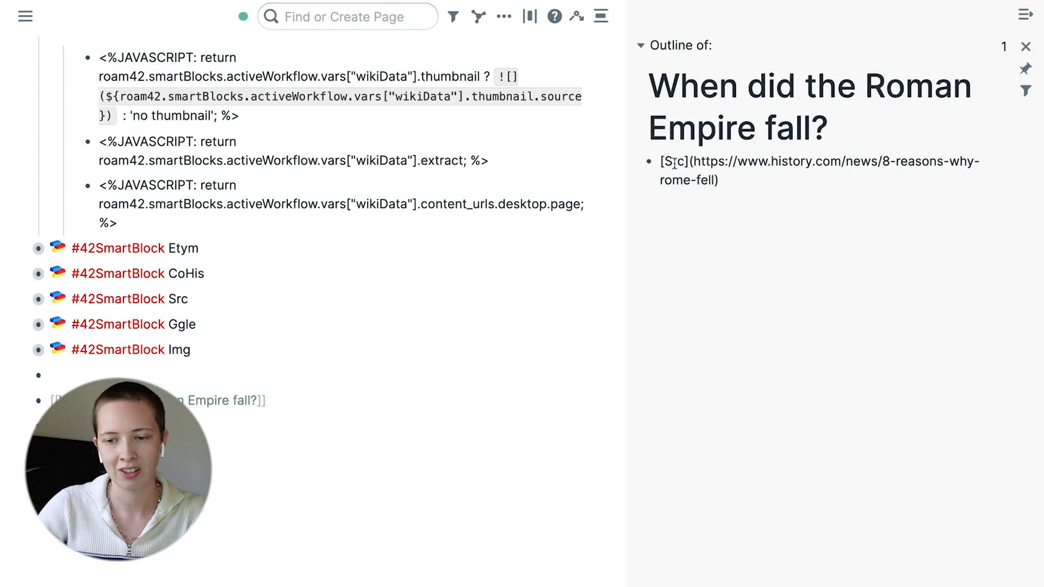
left_click(769, 207)
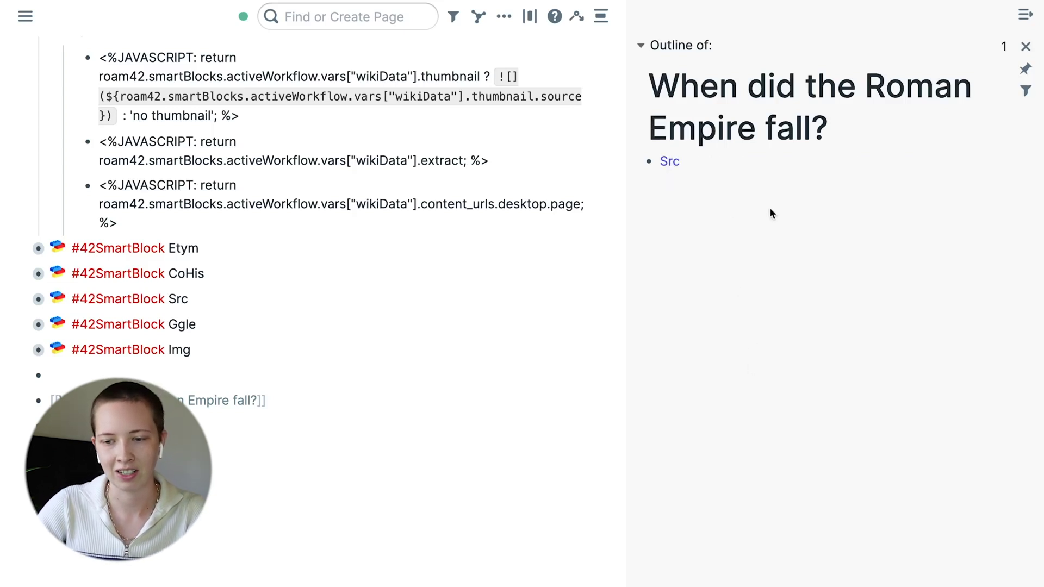
Step: Inspect the Src template's <%CLIPBOARDPASTETEXT%> placeholder, collapse it, and close the Roman Empire page
left_click(25, 299)
left_click(66, 325)
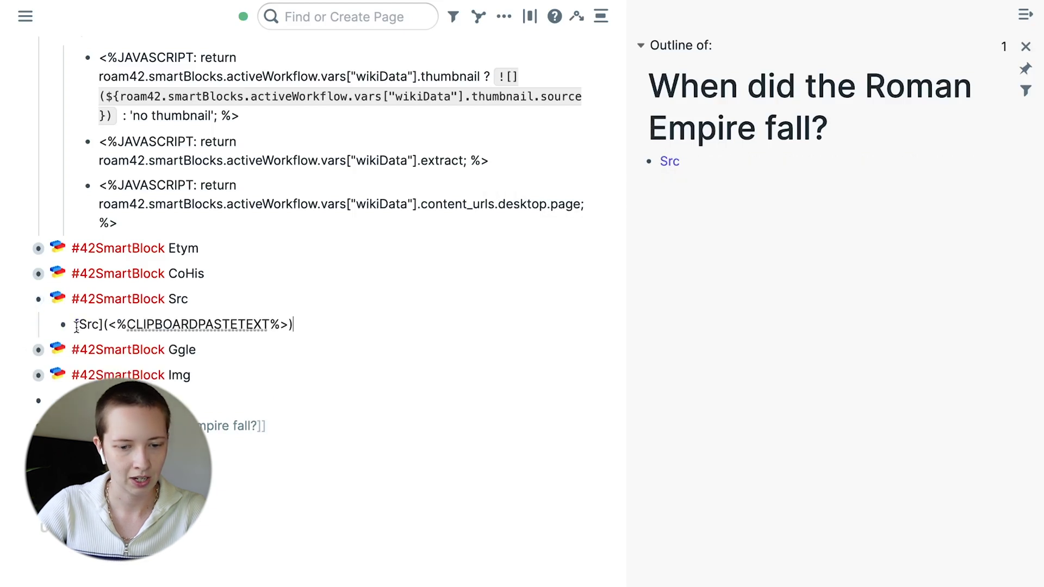
left_click_drag(107, 325, 289, 324)
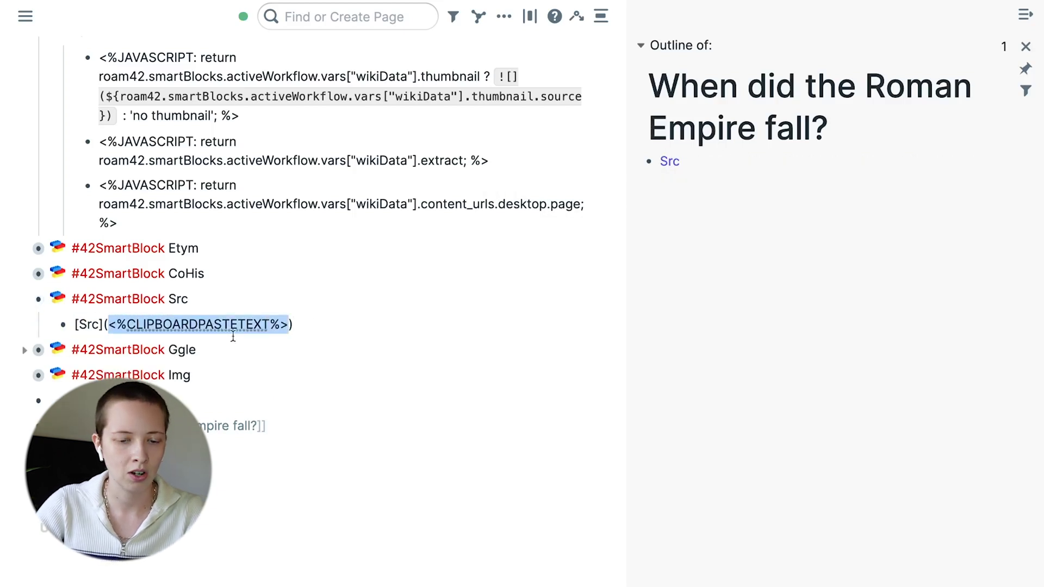
left_click(139, 324)
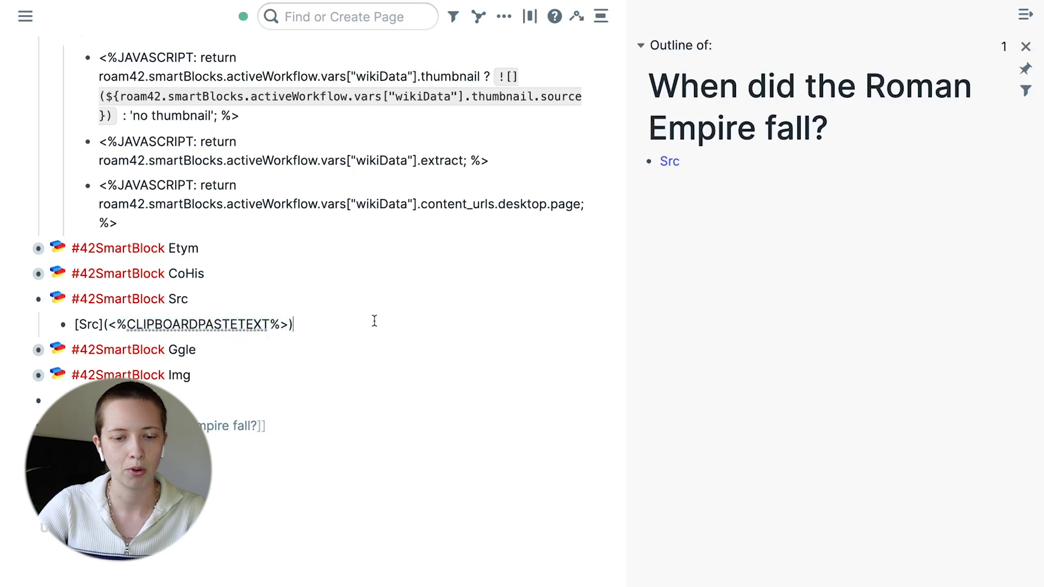
left_click(25, 299)
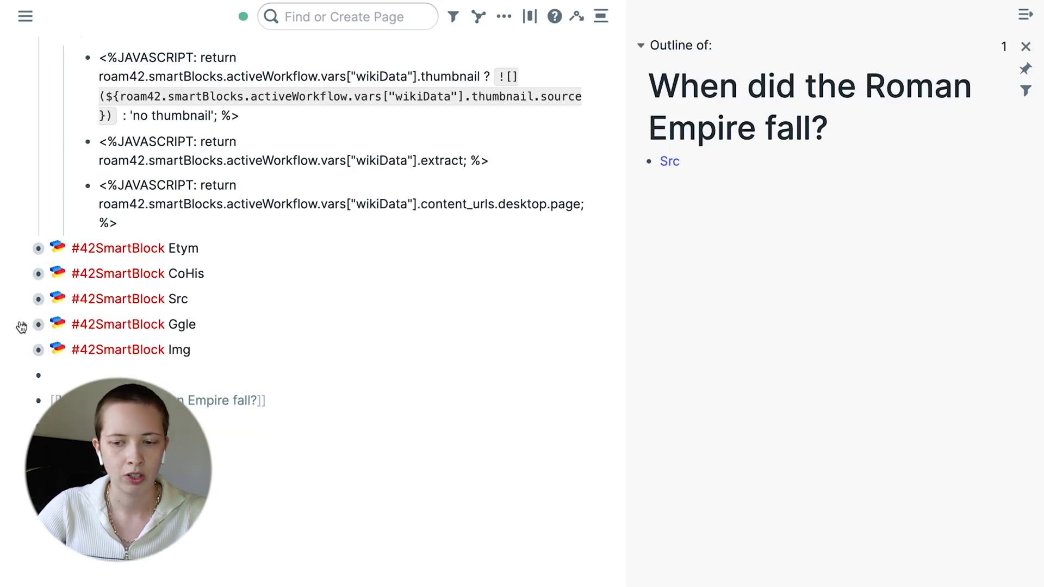
left_click(1026, 47)
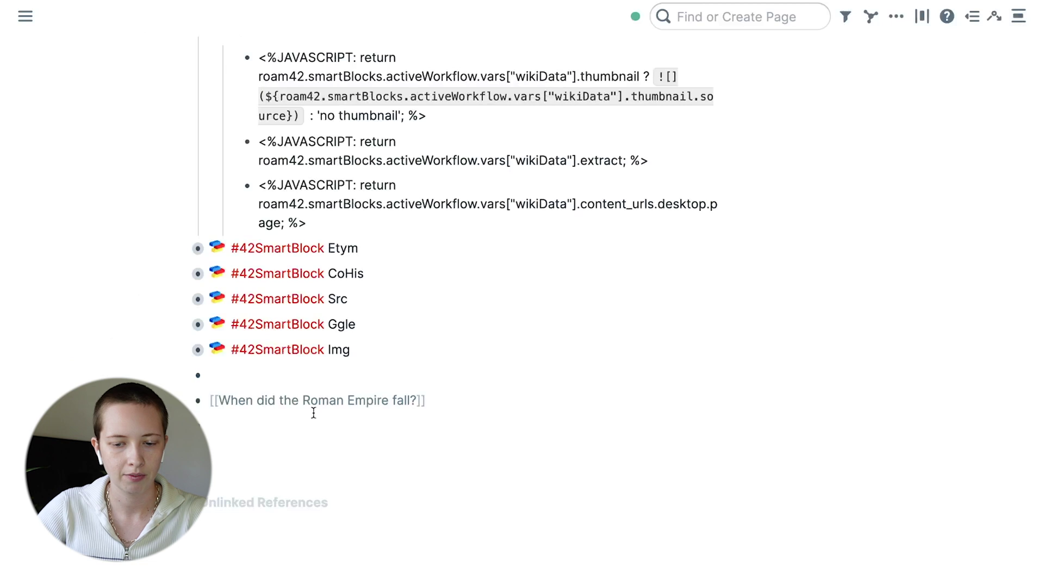
Step: Undo the test question block, expand the Ggle template, and add empty blocks at the bottom
key("ctrl+z")
left_click(312, 456)
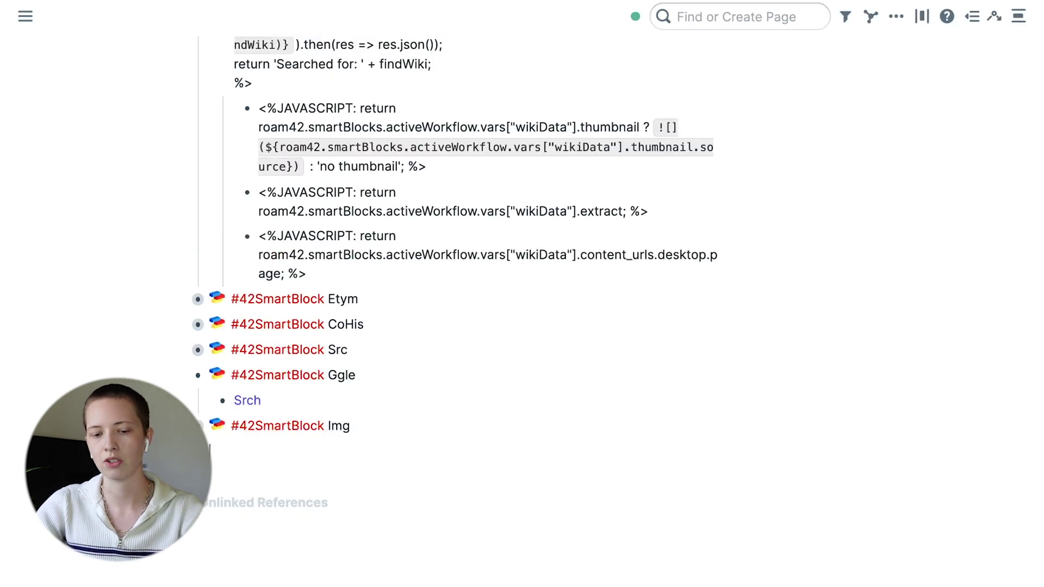
key("Return")
key("Return")
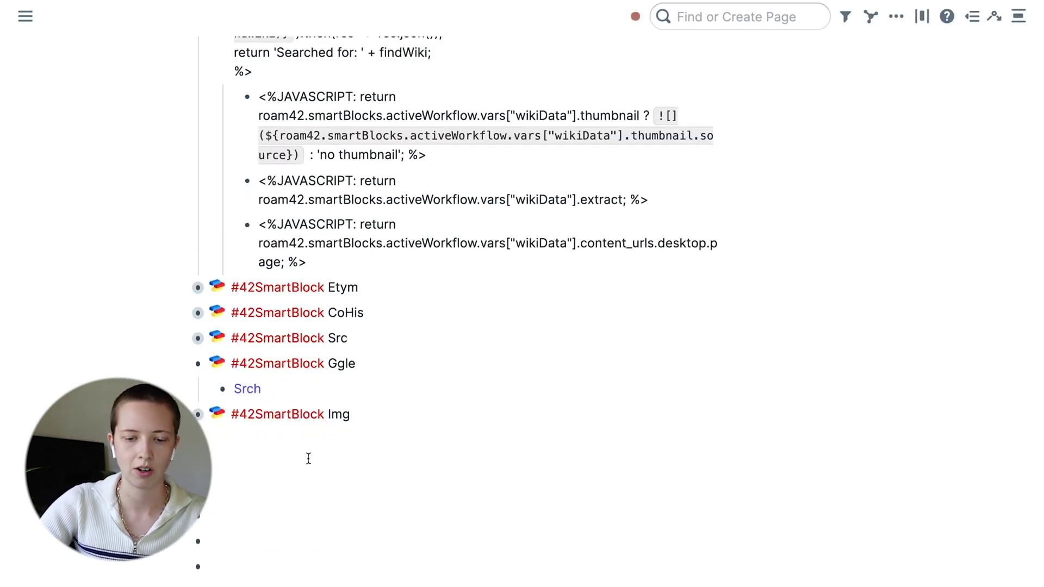
scroll(294, 467, "down", 3)
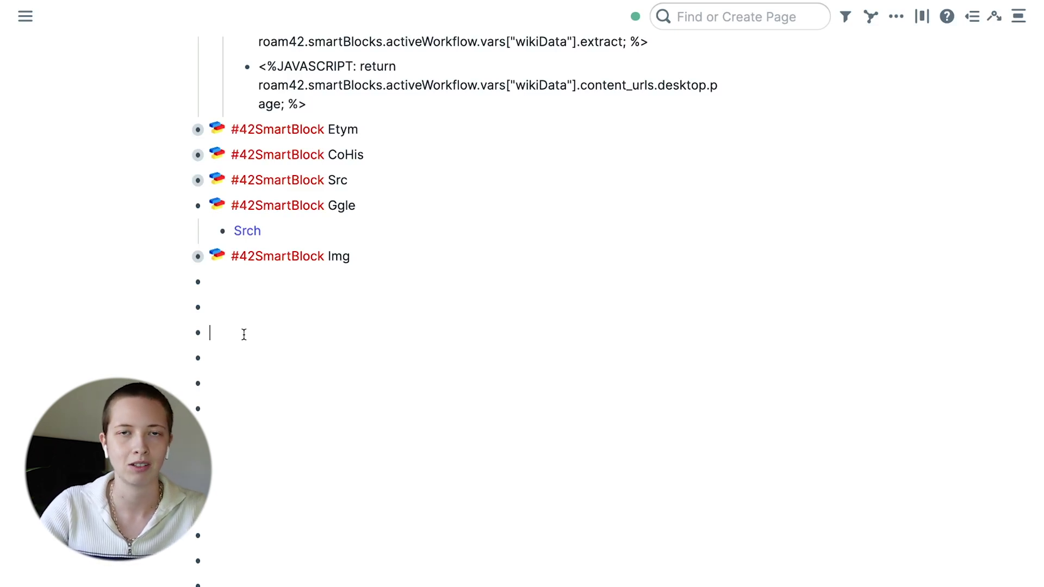
left_click(244, 334)
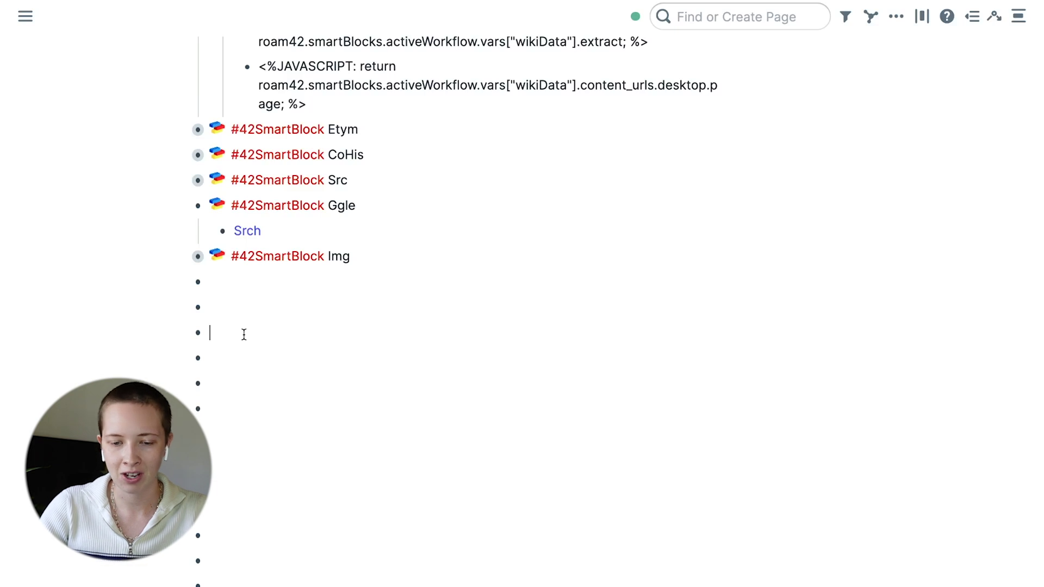
Step: Select the Ggle template's Srch line to review it, leaving it unchanged
scroll(244, 335, "up", 2)
left_click_drag(491, 319, 578, 315)
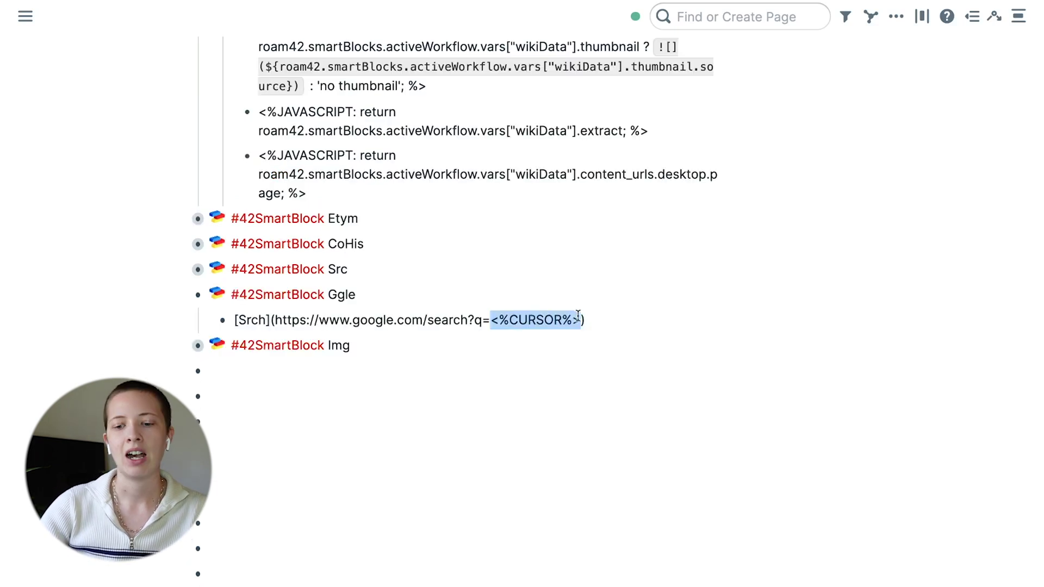
triple_click(540, 320)
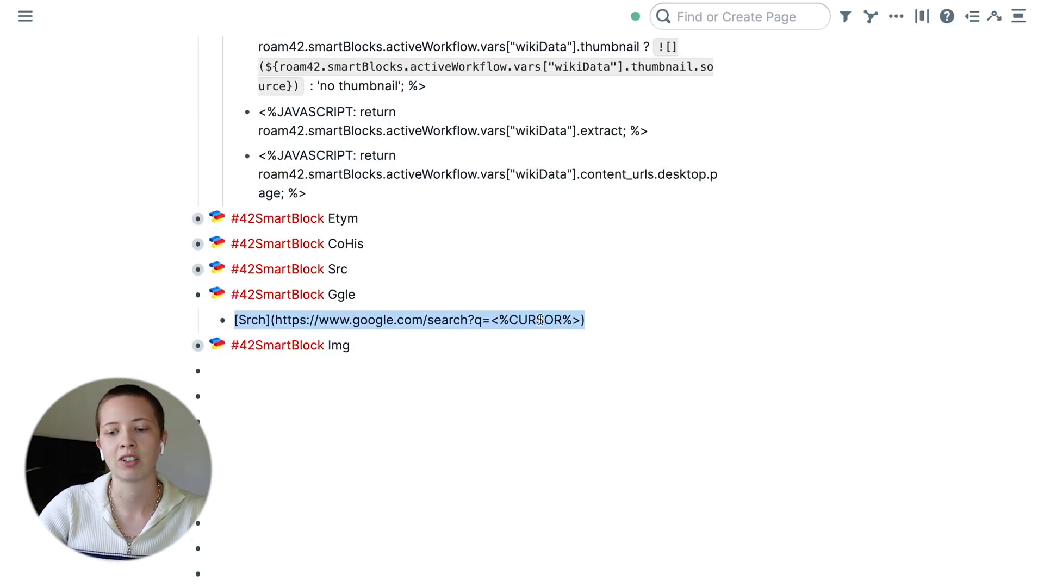
left_click(630, 323)
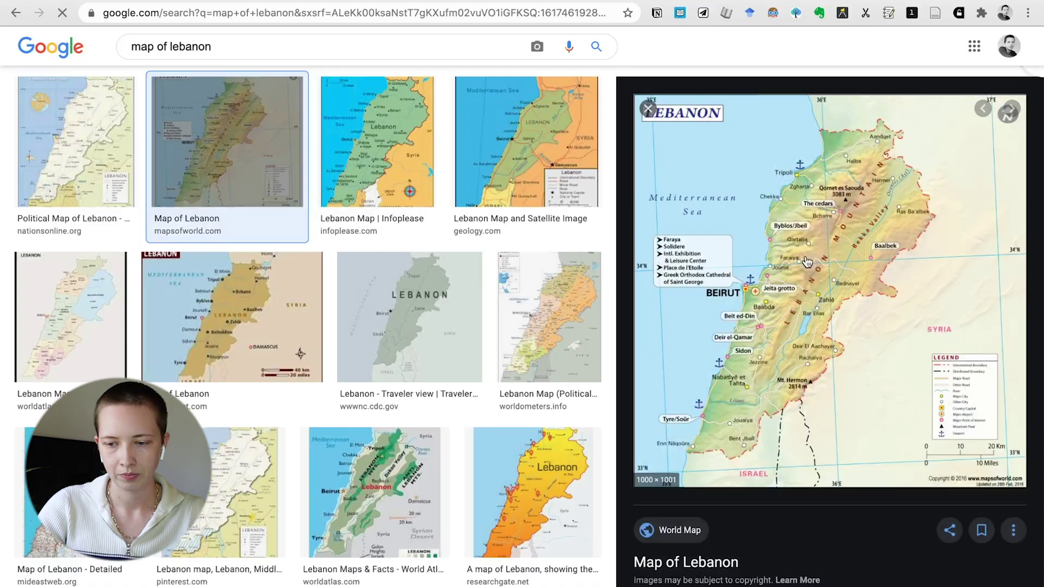
Step: Copy the image address of the mapsofworld.com Map of Lebanon, then return to Roam
right_click(806, 258)
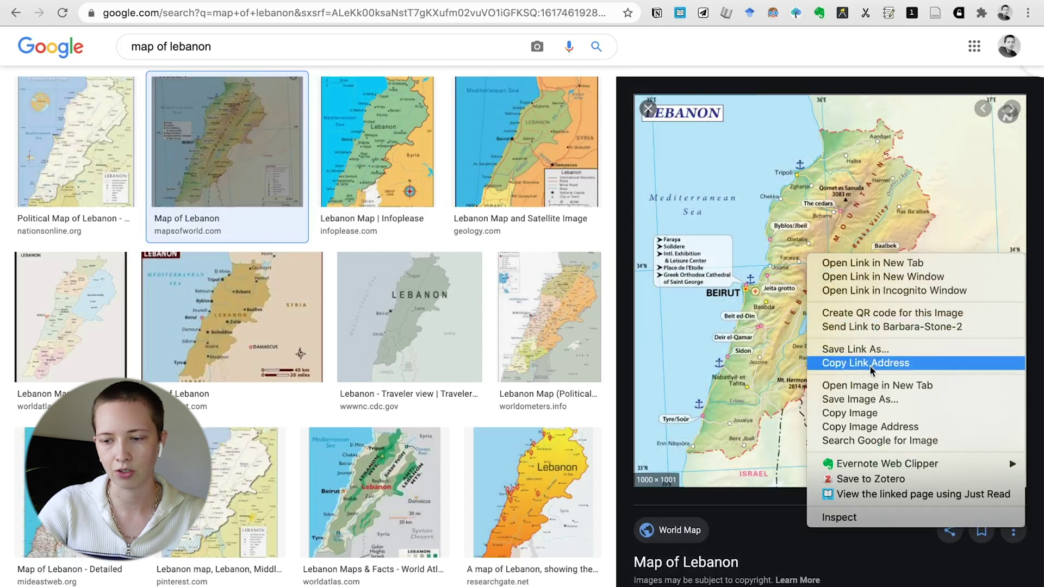
left_click(866, 429)
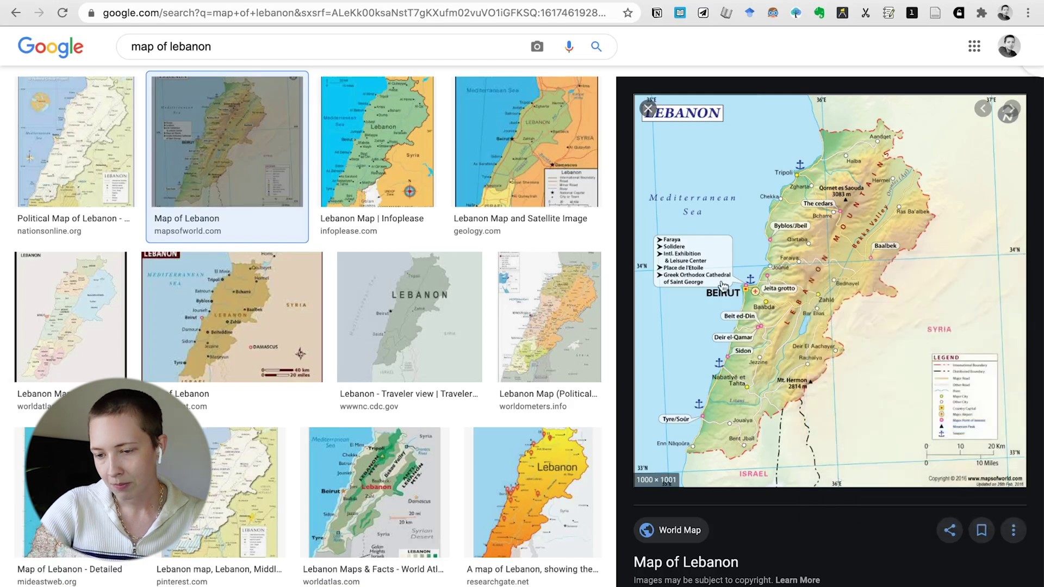
key("super+Tab")
Step: Run the Img SmartBlock to embed the Lebanon map, then add an empty block below Img
type("jj")
key("Down")
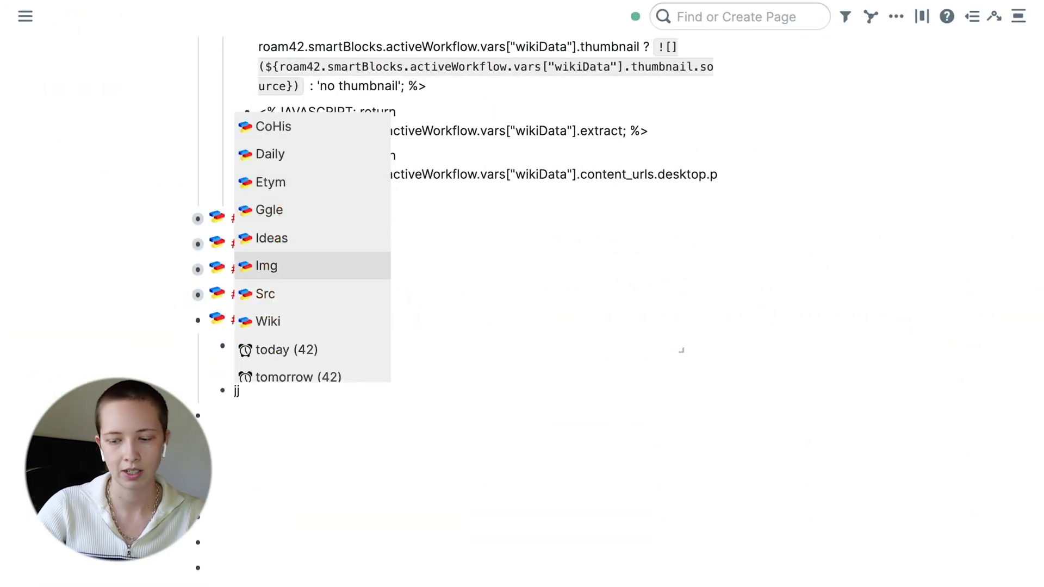
key("Return")
type("jj")
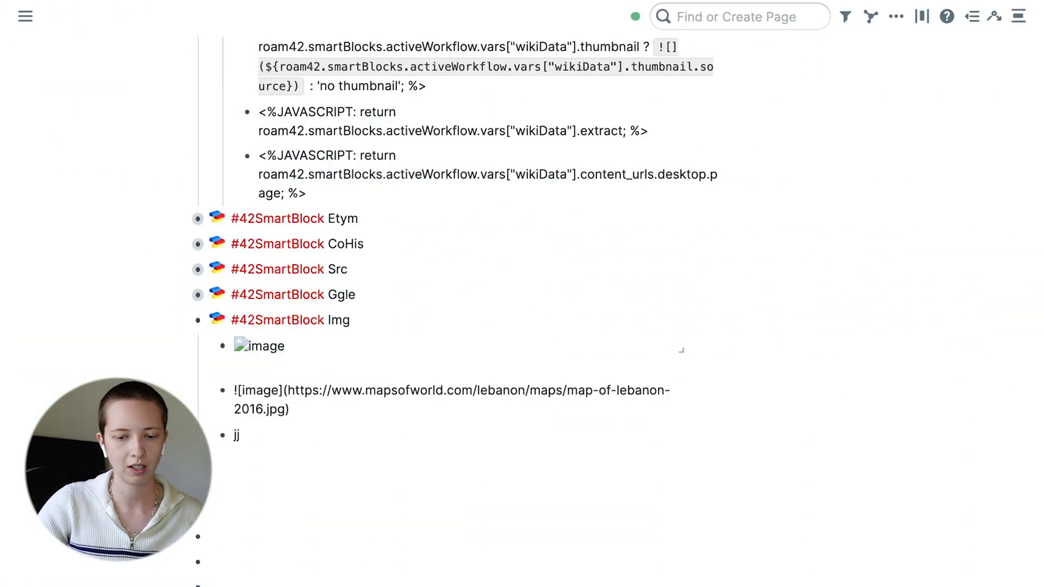
scroll(462, 327, "down", 3)
scroll(462, 327, "down", 3)
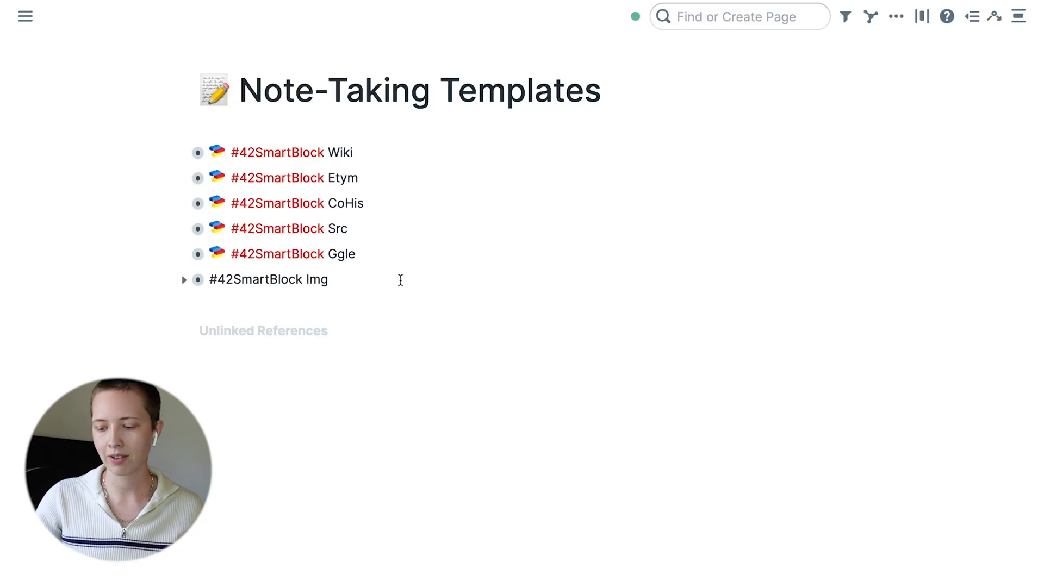
key("Return")
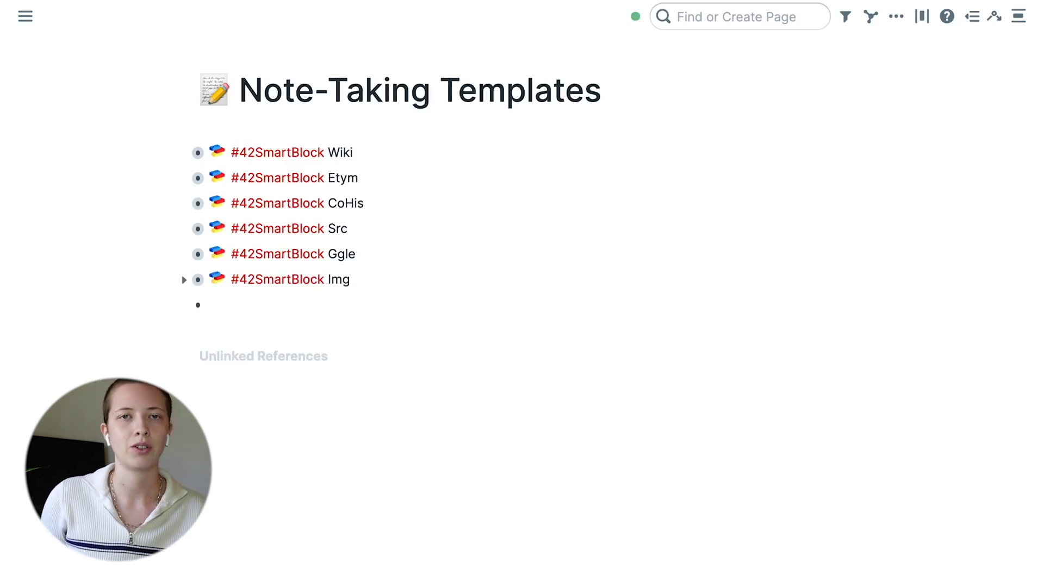
Step: Zoom the page in and create a '#42SmartBlock gmaps' title with a nested block under it
type("#42SmartBlock")
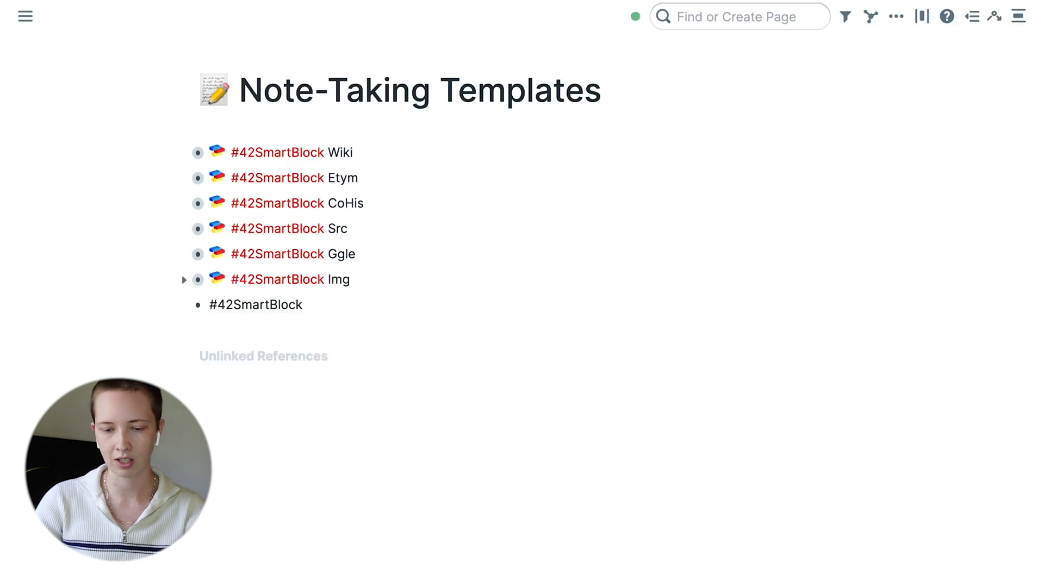
key("ctrl+plus")
key("ctrl+plus")
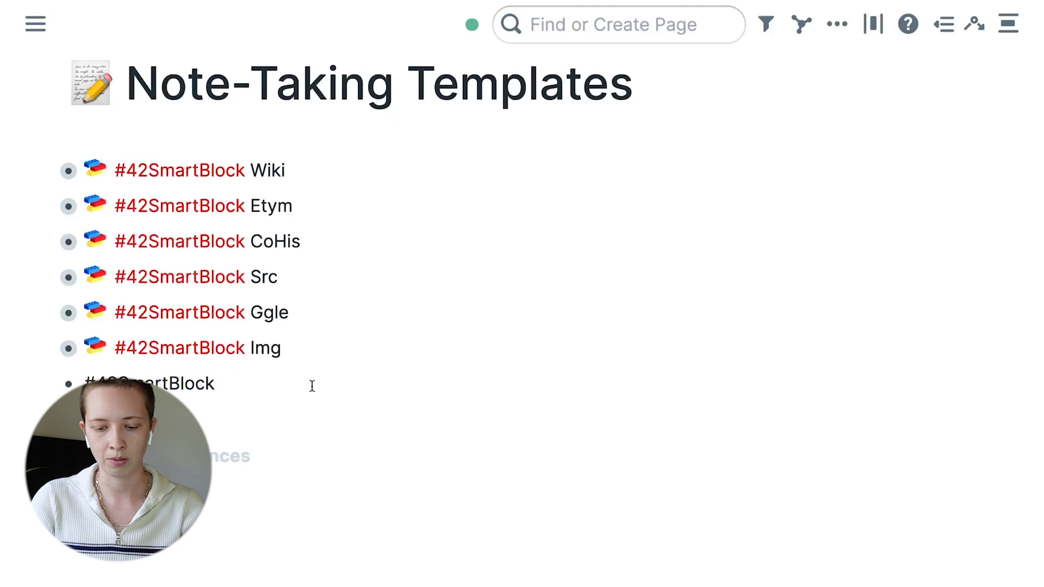
type("gmaps")
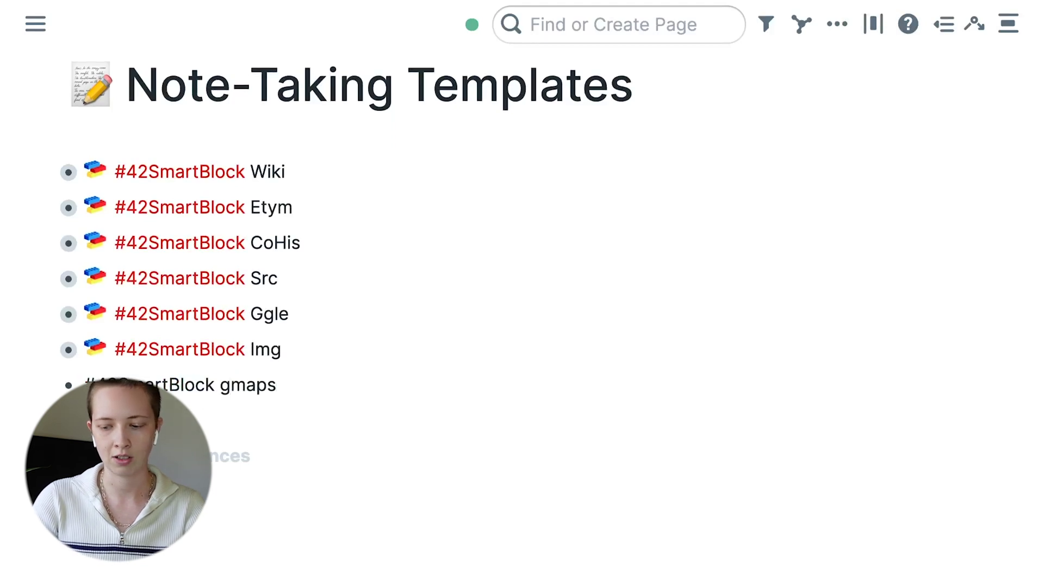
key("Return")
key("Tab")
Step: Write the '[map]' label followed by the #maps tag in the nested block
type("[")
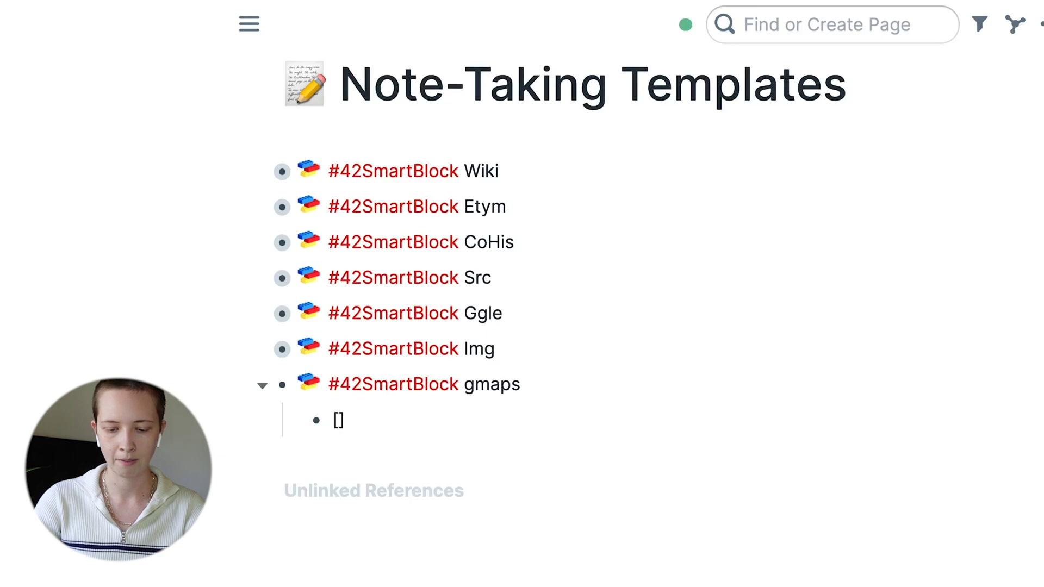
type("mpa")
key("BackSpace")
key("BackSpace")
type("ap")
type("#map")
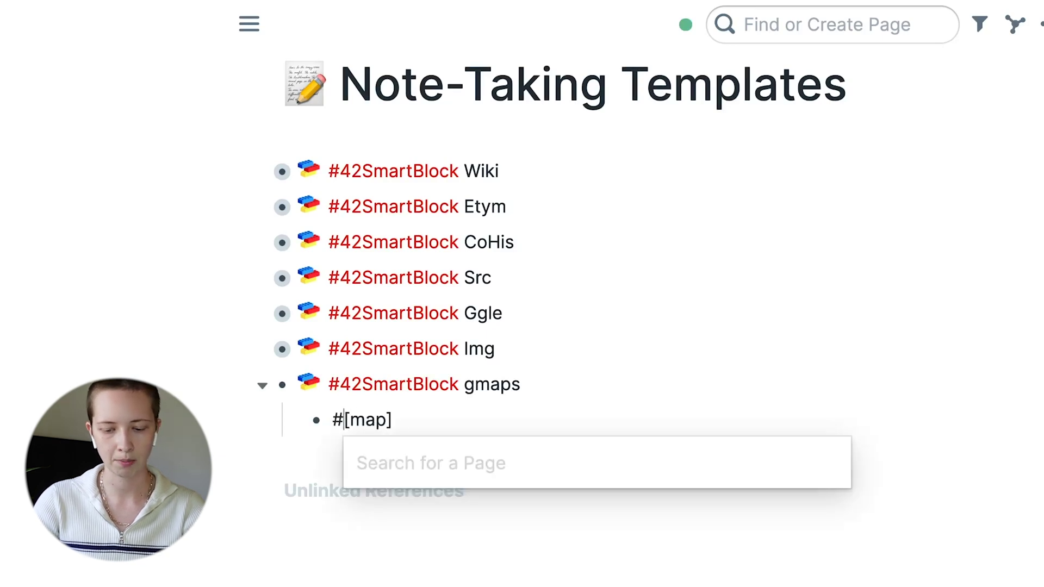
key("Left")
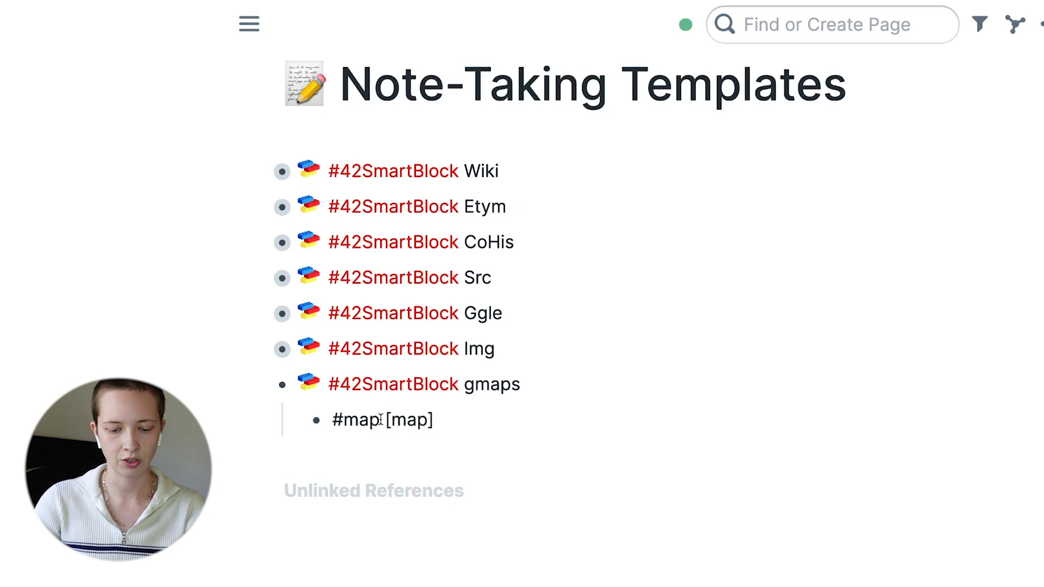
key("Down")
key("Return")
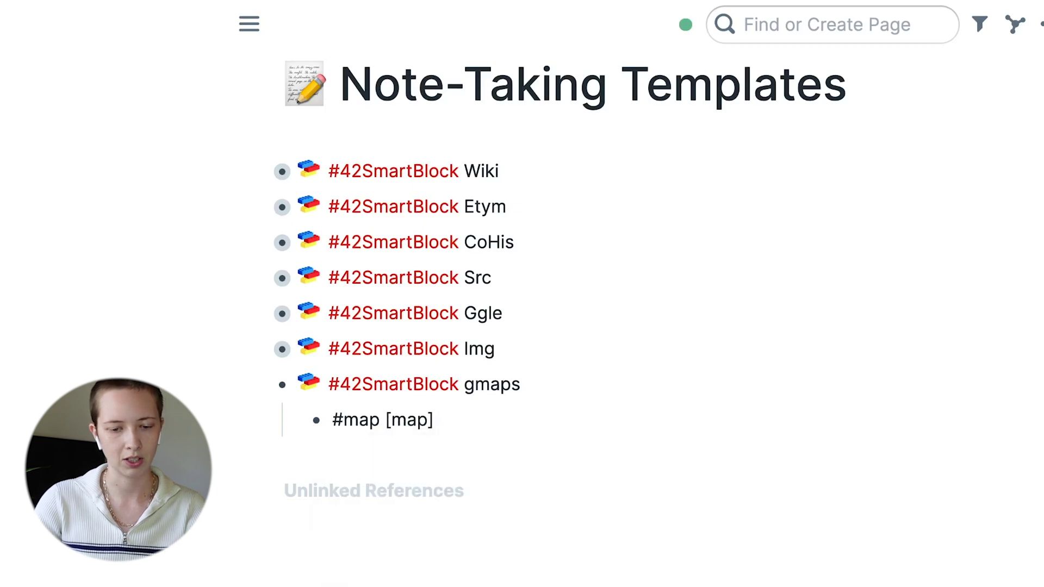
type("s")
left_click(487, 427)
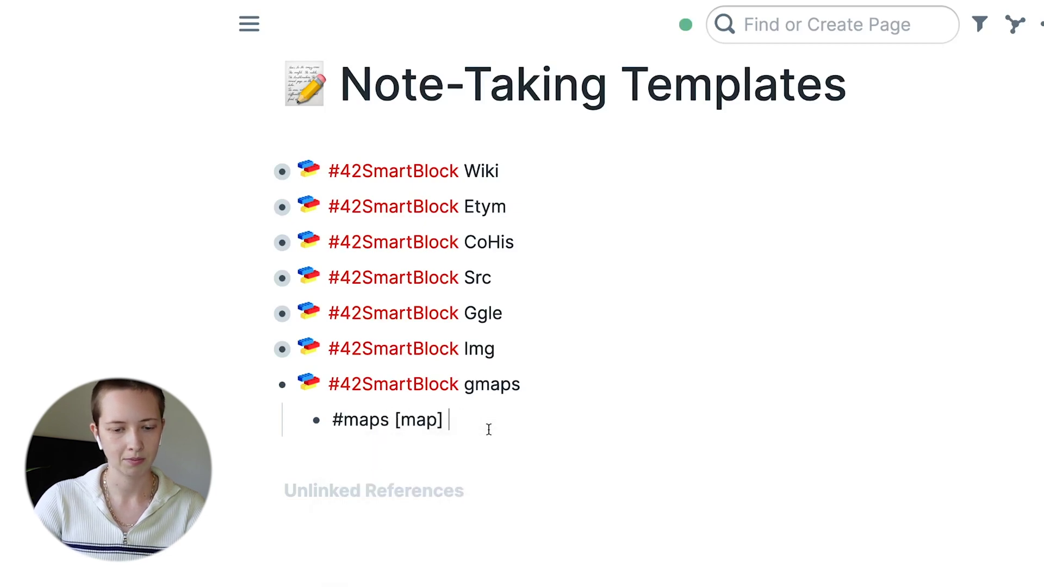
Step: Paste the google.com/maps/place/ URL and end it with an INPUT prompt 'city,+country'
key("ctrl+v")
type(".   jj")
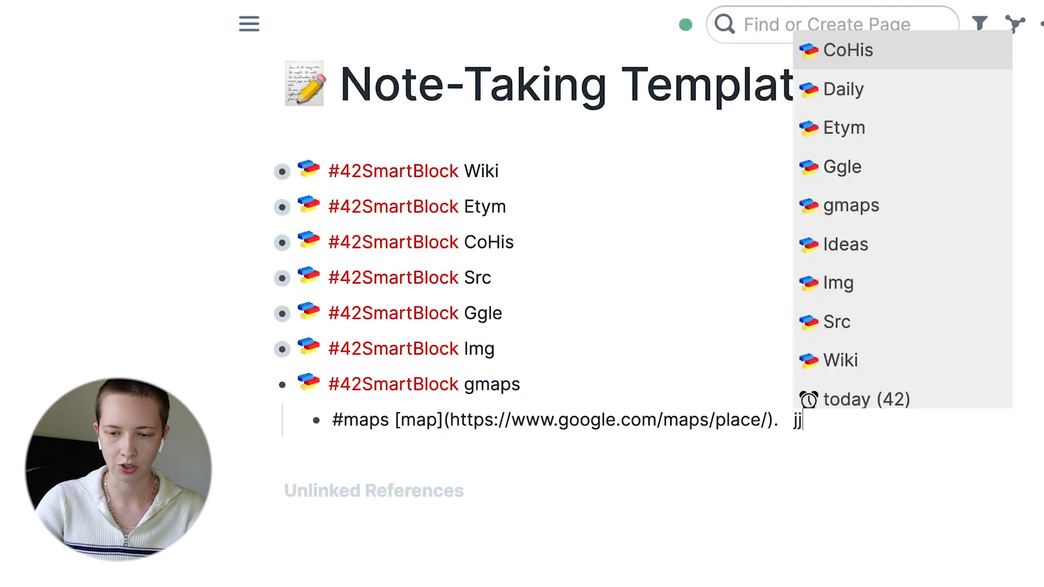
type("input")
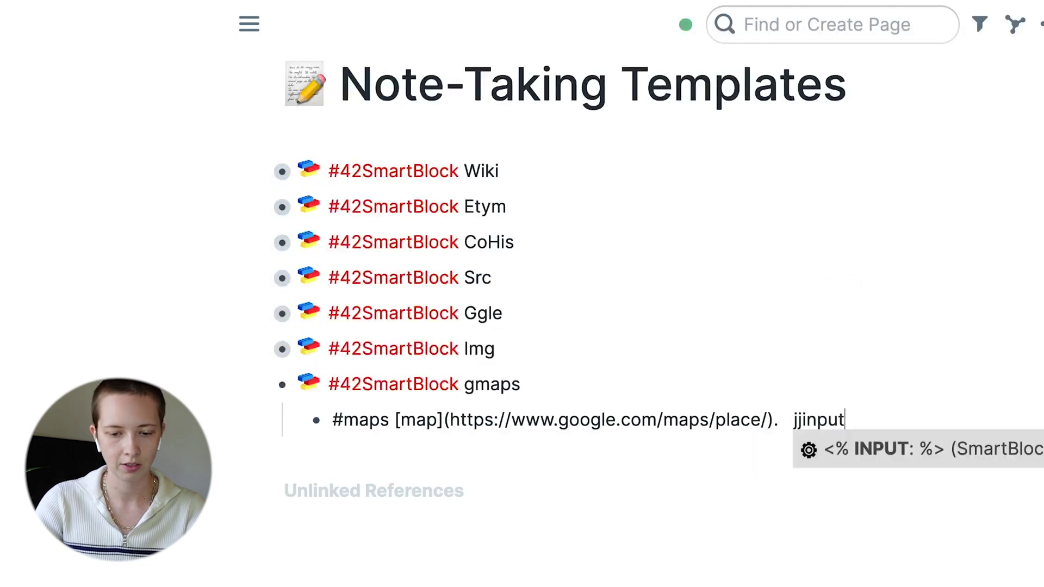
key("Return")
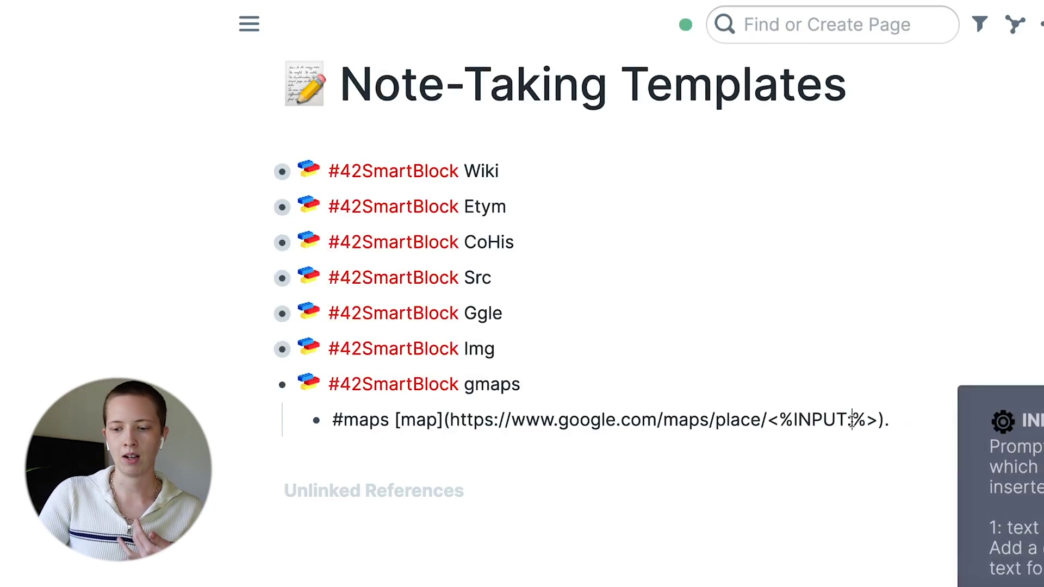
left_click(851, 421)
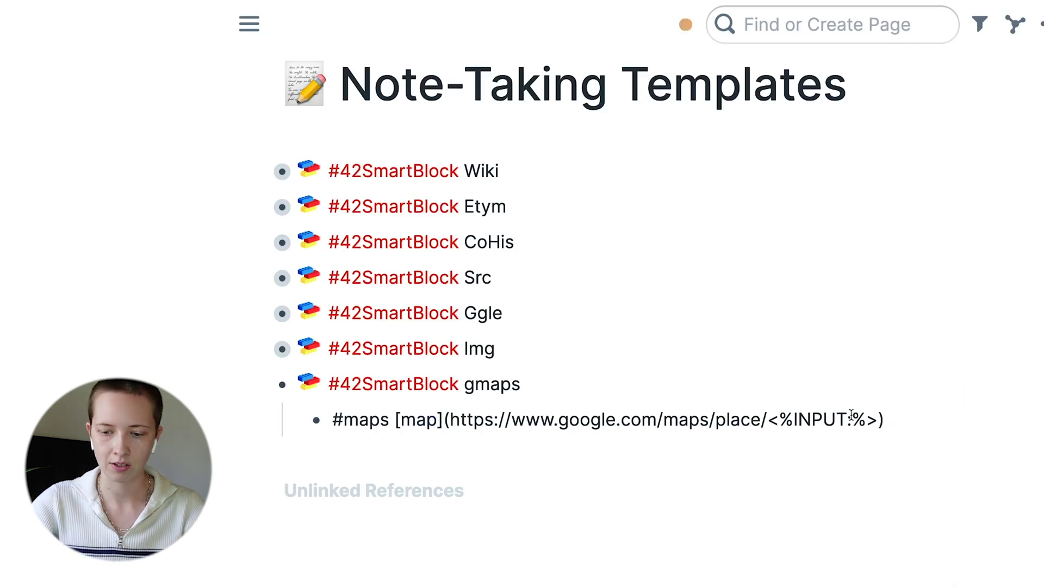
type("city,")
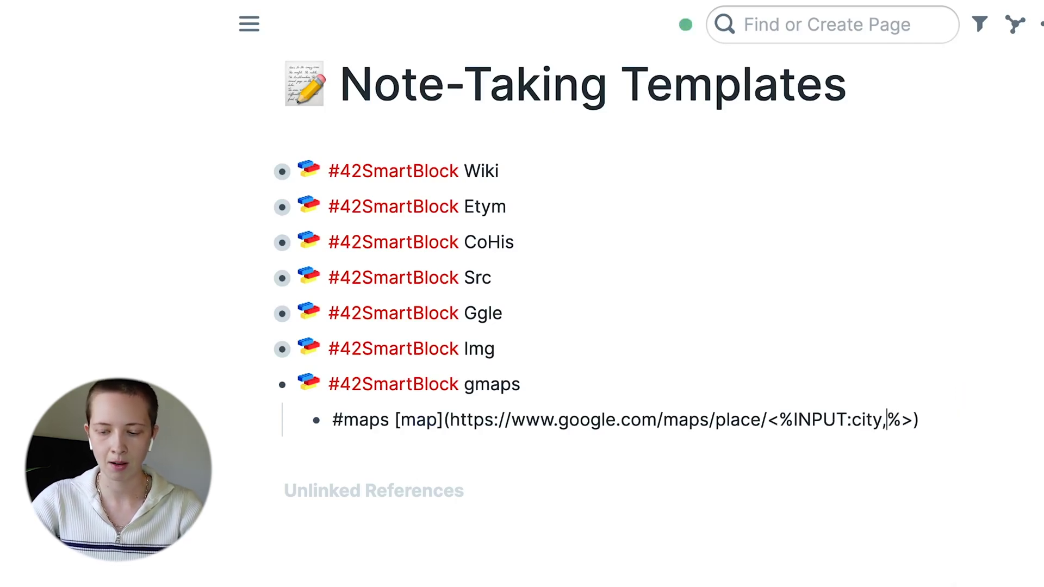
type("+country")
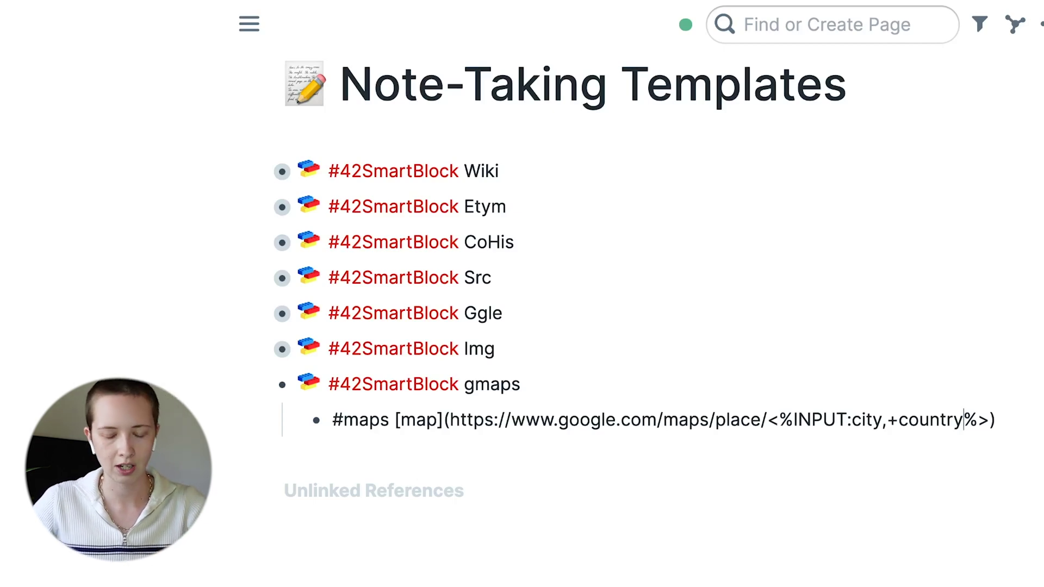
key("ctrl+Up")
key("Return")
Step: Run the gmaps SmartBlock with paris,+france, correcting the 'frnace' typo in the result
type("jj")
key("Return")
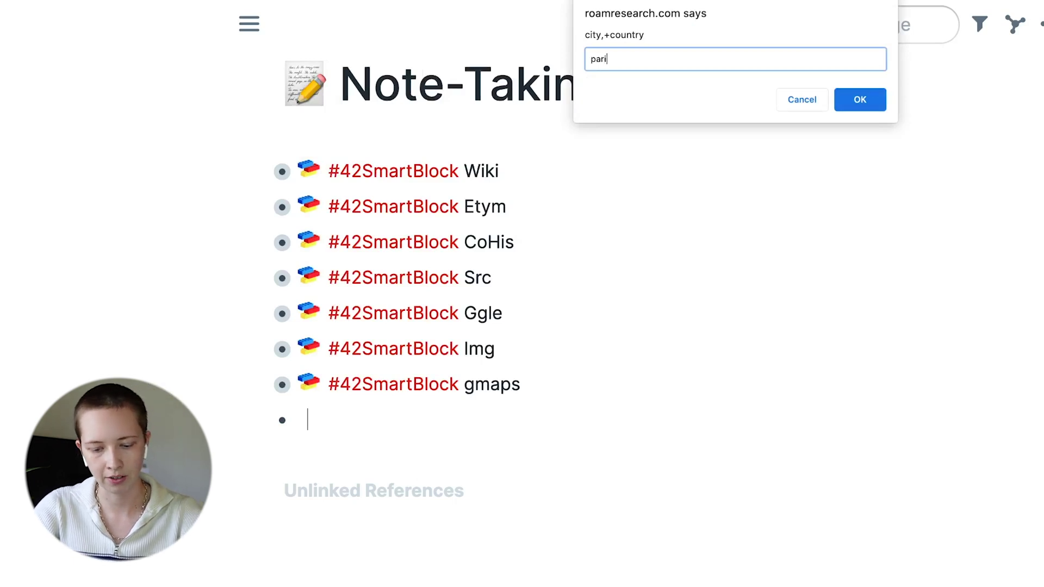
type("paris,+f")
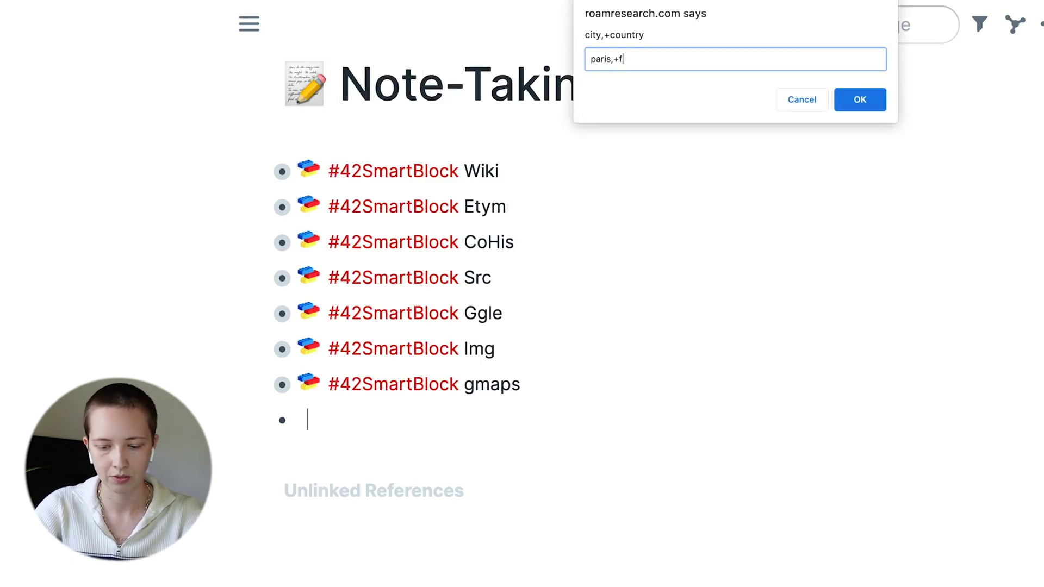
type("rnace")
key("Return")
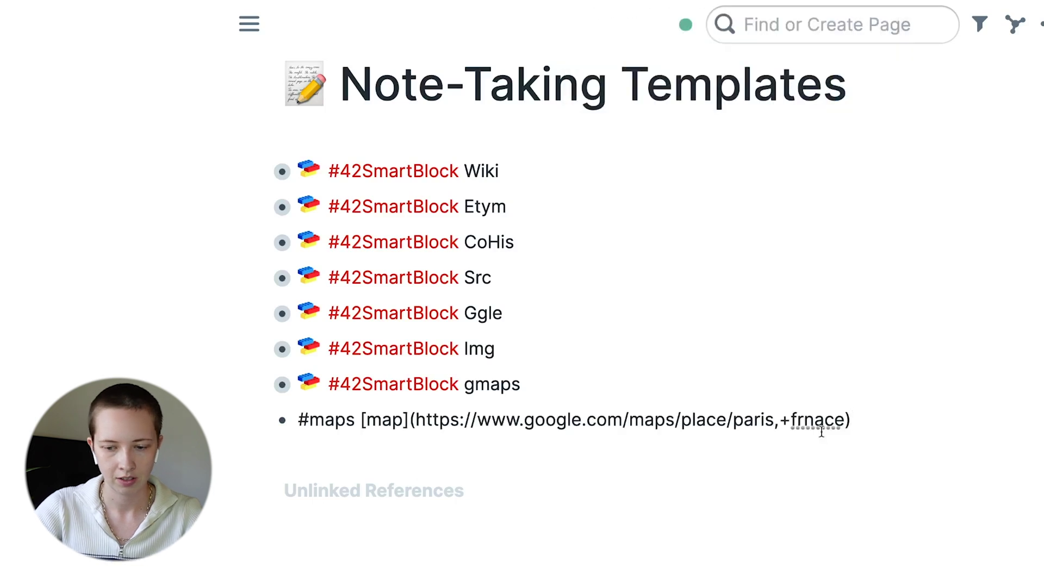
key("Delete")
key("BackSpace")
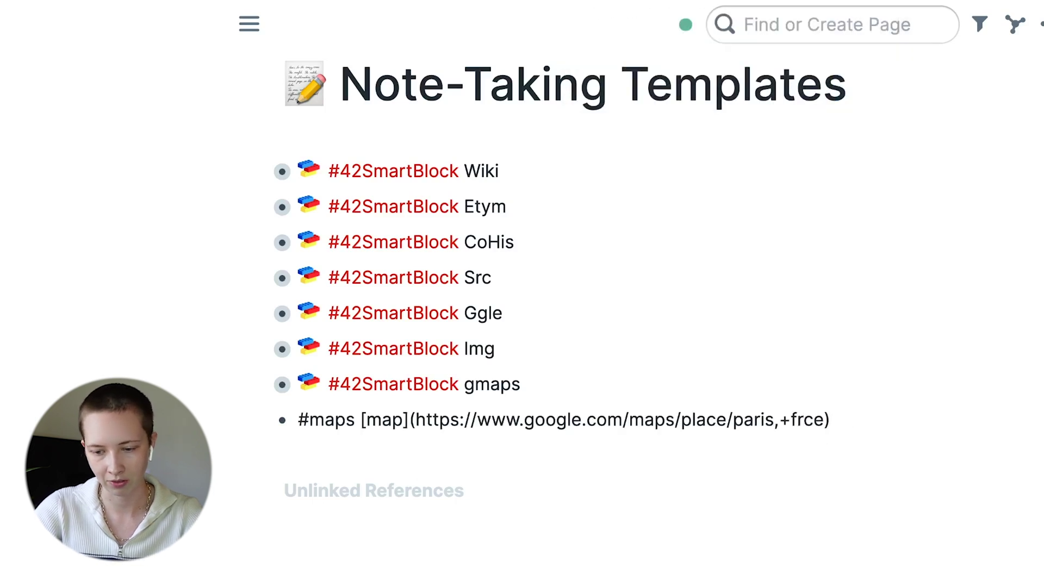
type("an")
left_click(704, 546)
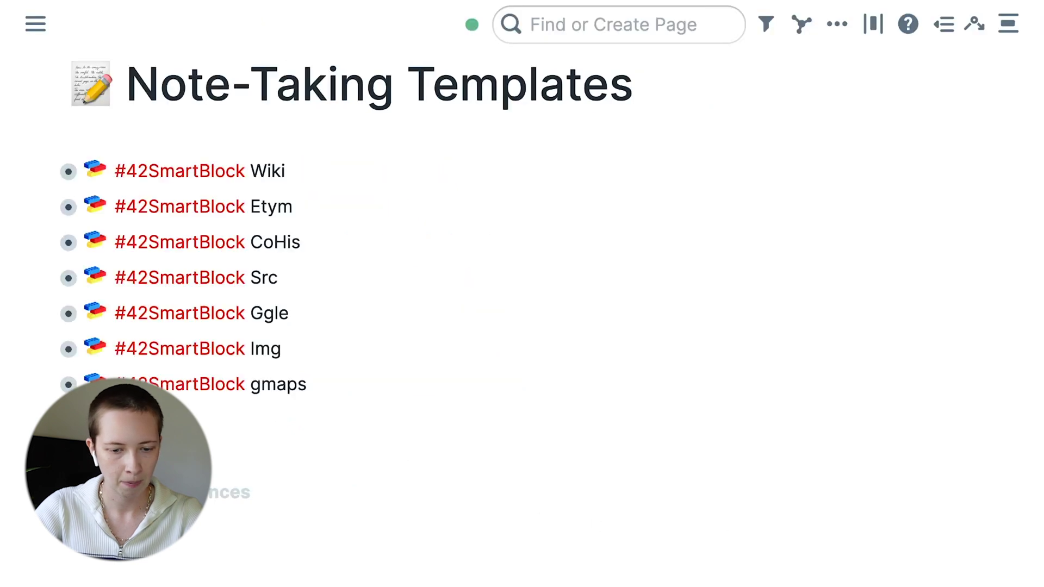
Step: Follow the Paris map link to open its Google Maps place page
mouse_move(362, 419)
left_click(207, 419)
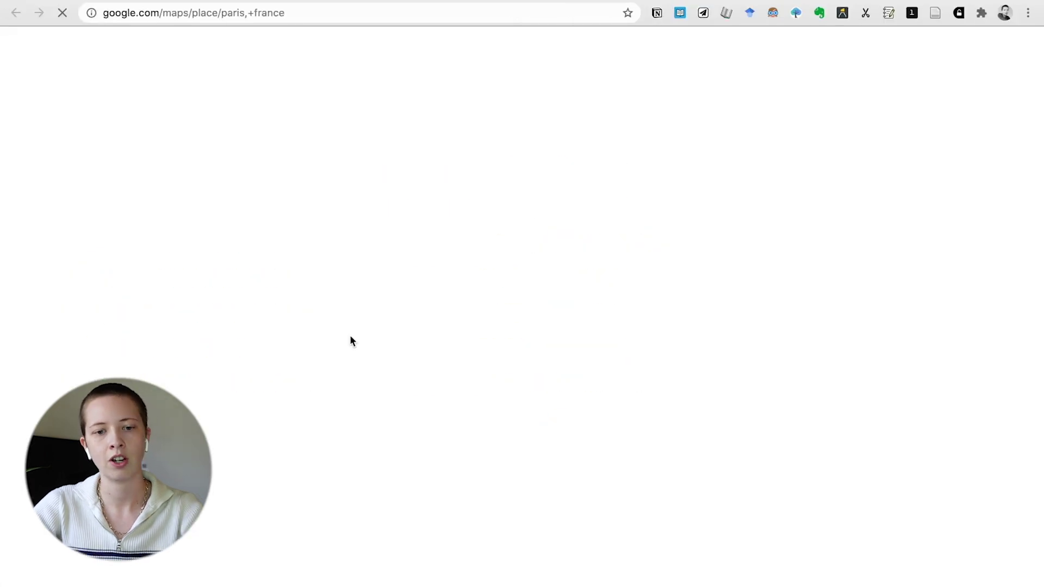